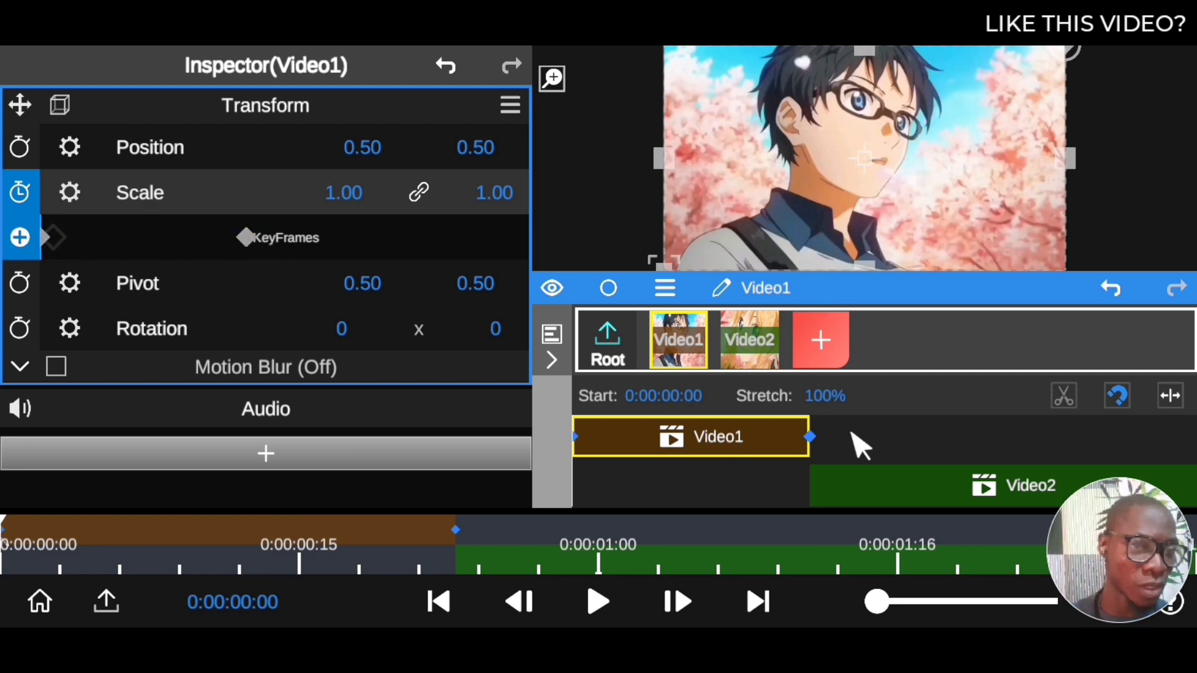
# Step: Set Video1's Scale to 1.70 at its second keyframe, at 0:00:00:23
pyautogui.moveTo(144, 554); pyautogui.dragTo(4, 558)
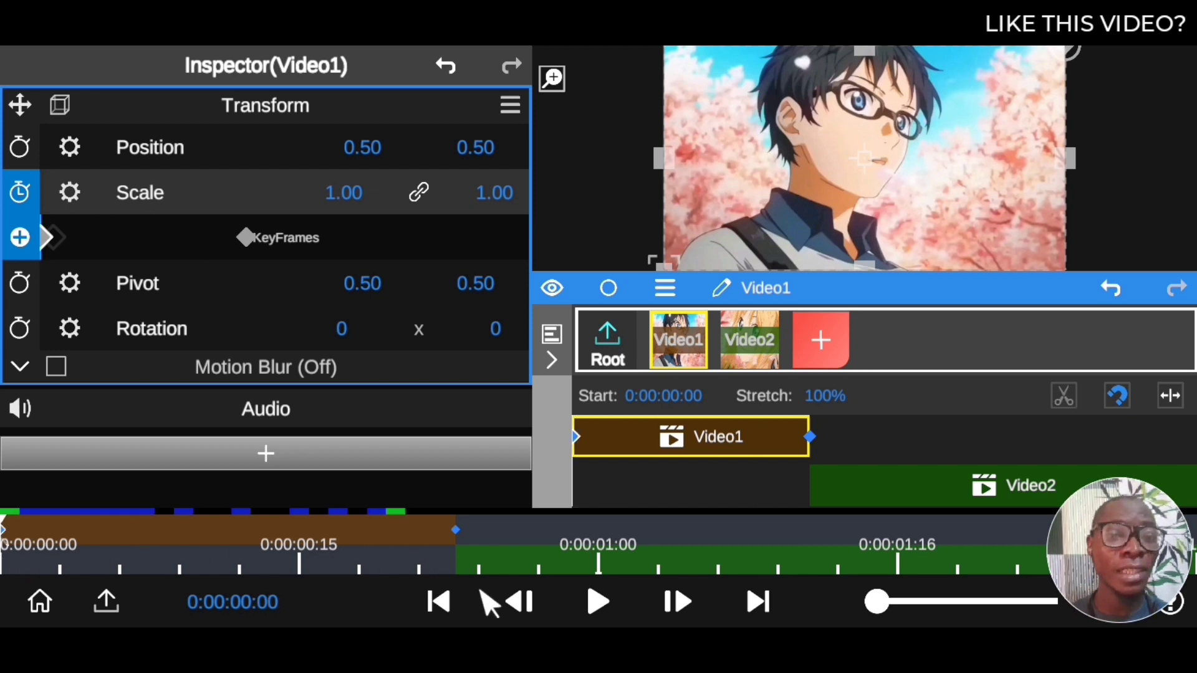
pyautogui.click(597, 604)
pyautogui.moveTo(535, 582); pyautogui.dragTo(103, 552)
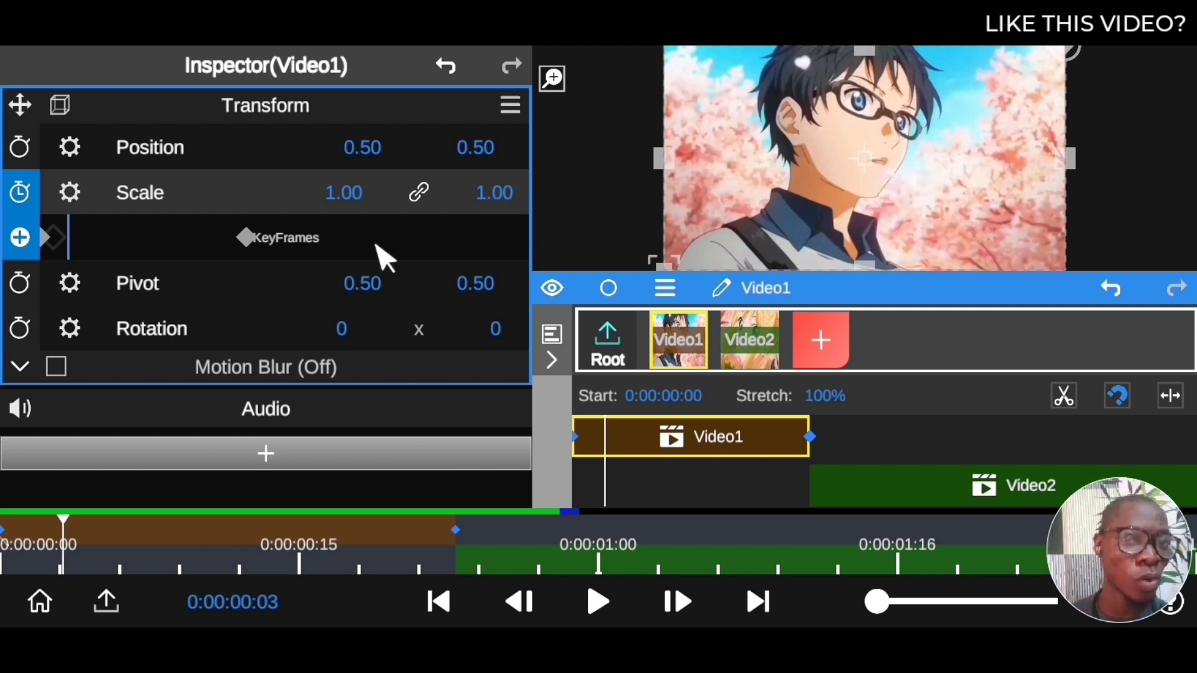
pyautogui.click(45, 237)
pyautogui.click(248, 234)
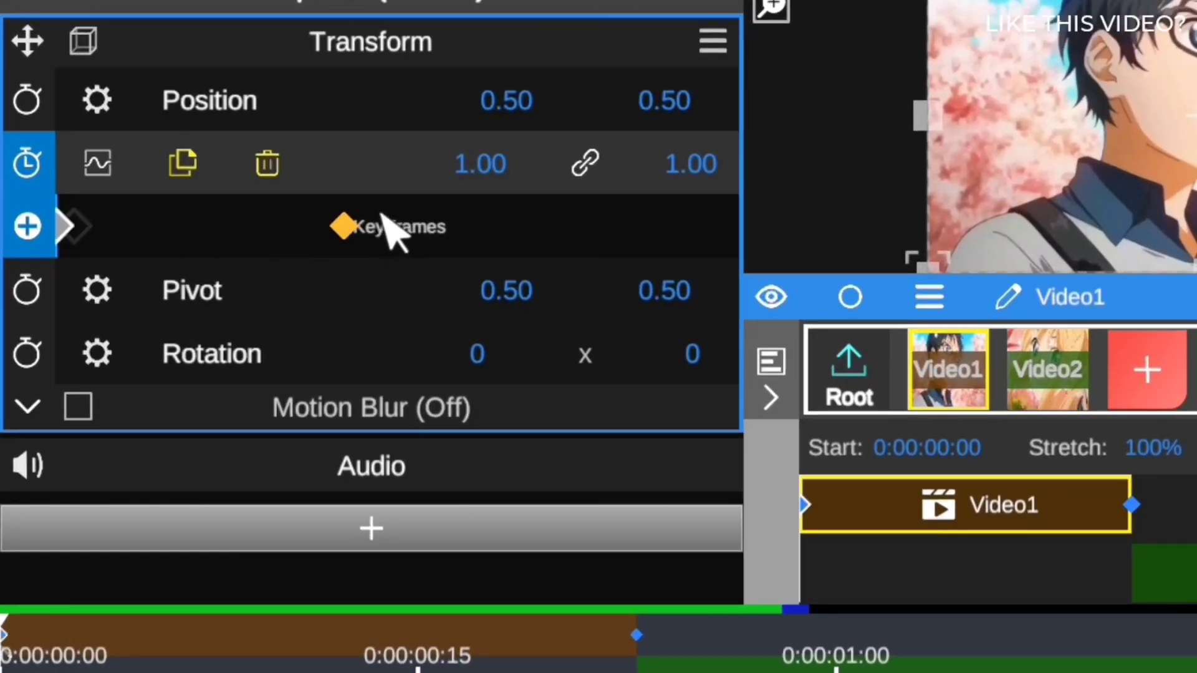
pyautogui.click(343, 227)
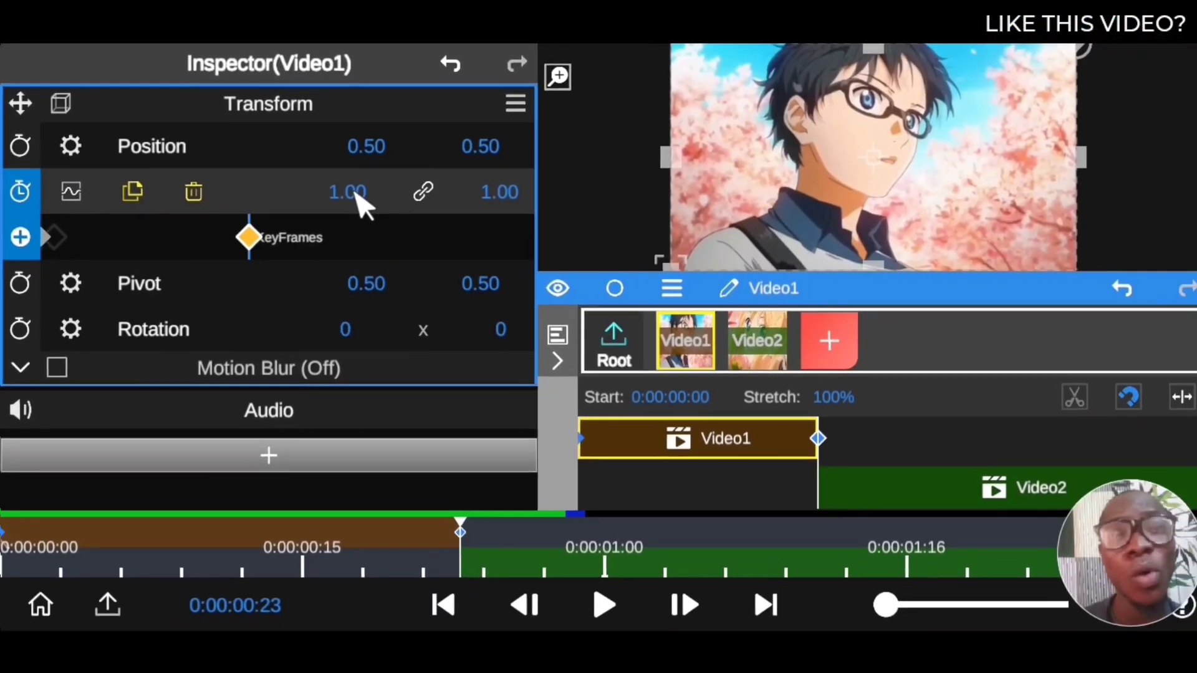
pyautogui.click(444, 180)
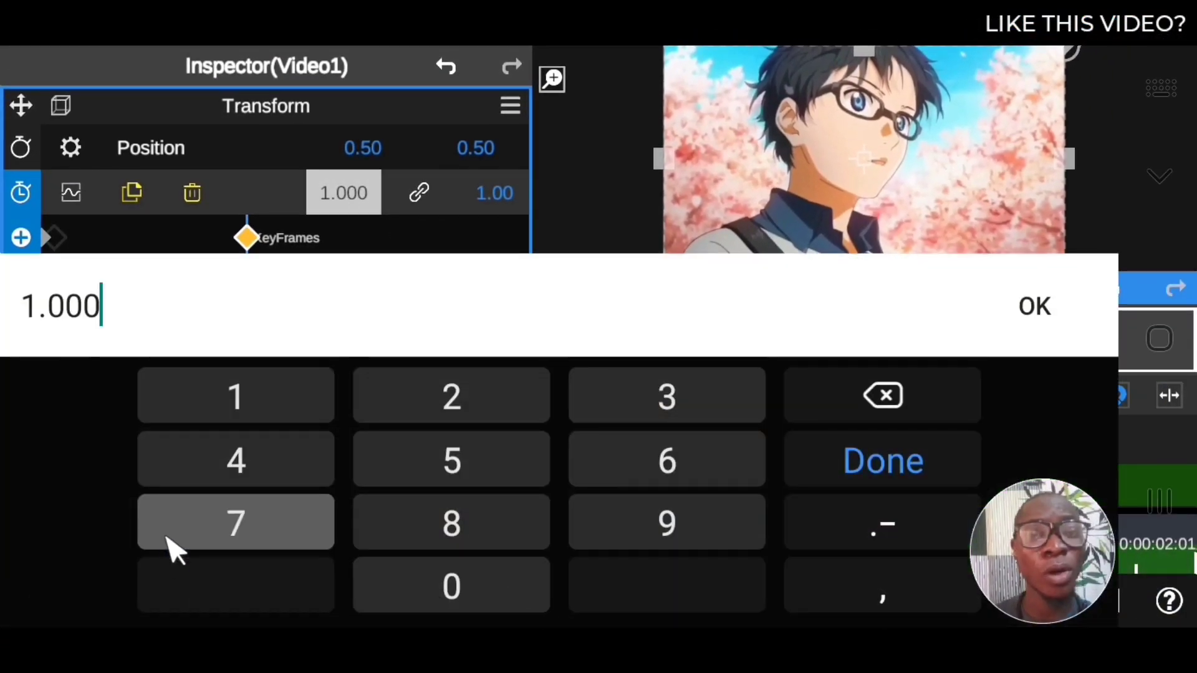
pyautogui.write('1.7')
pyautogui.click(1077, 268)
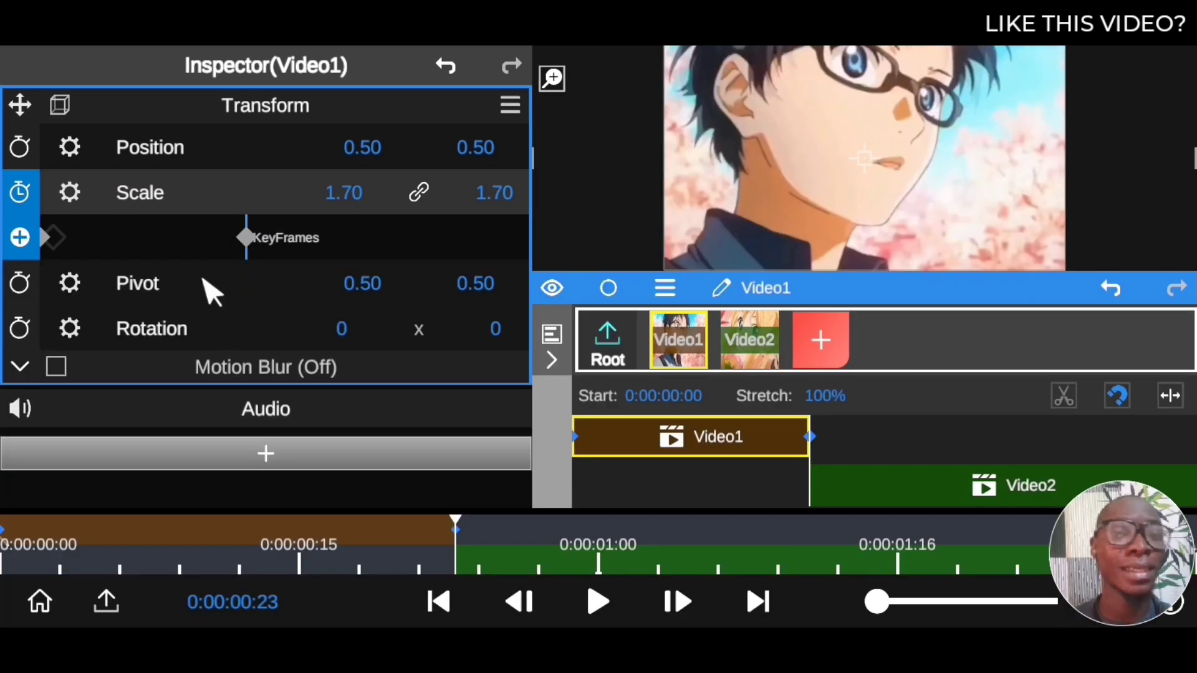
# Step: Play Video1's scale animation repeatedly from the start to examine how the linear zoom moves
pyautogui.moveTo(439, 552); pyautogui.dragTo(382, 561)
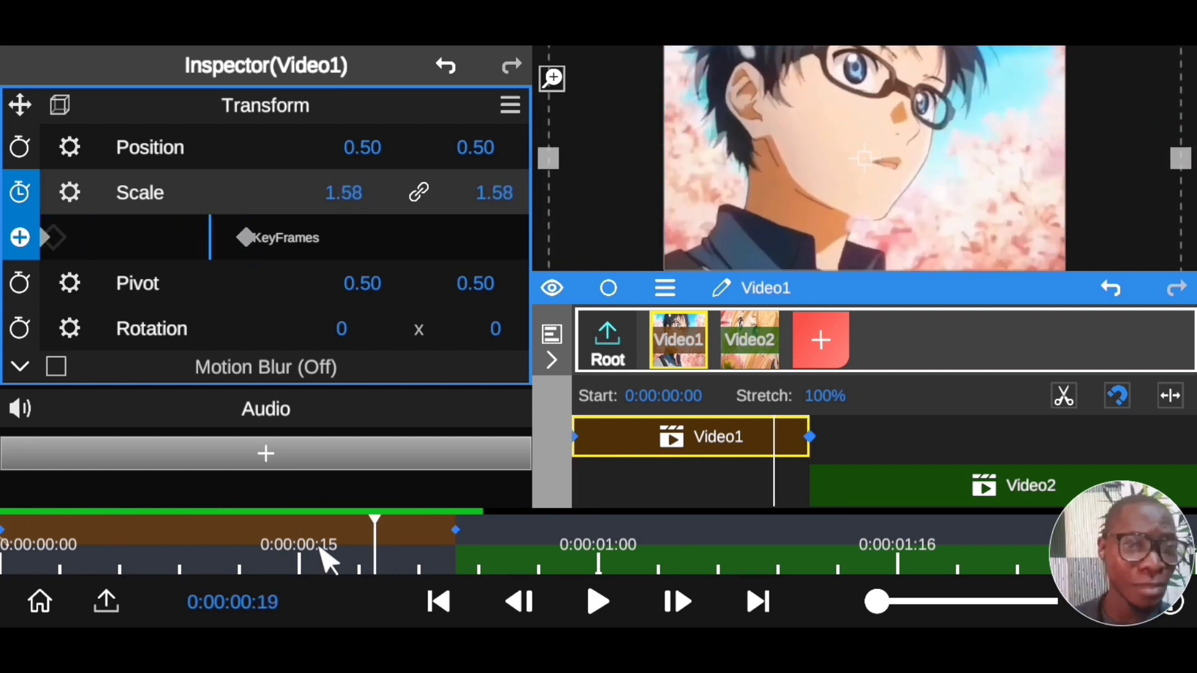
pyautogui.click(608, 600)
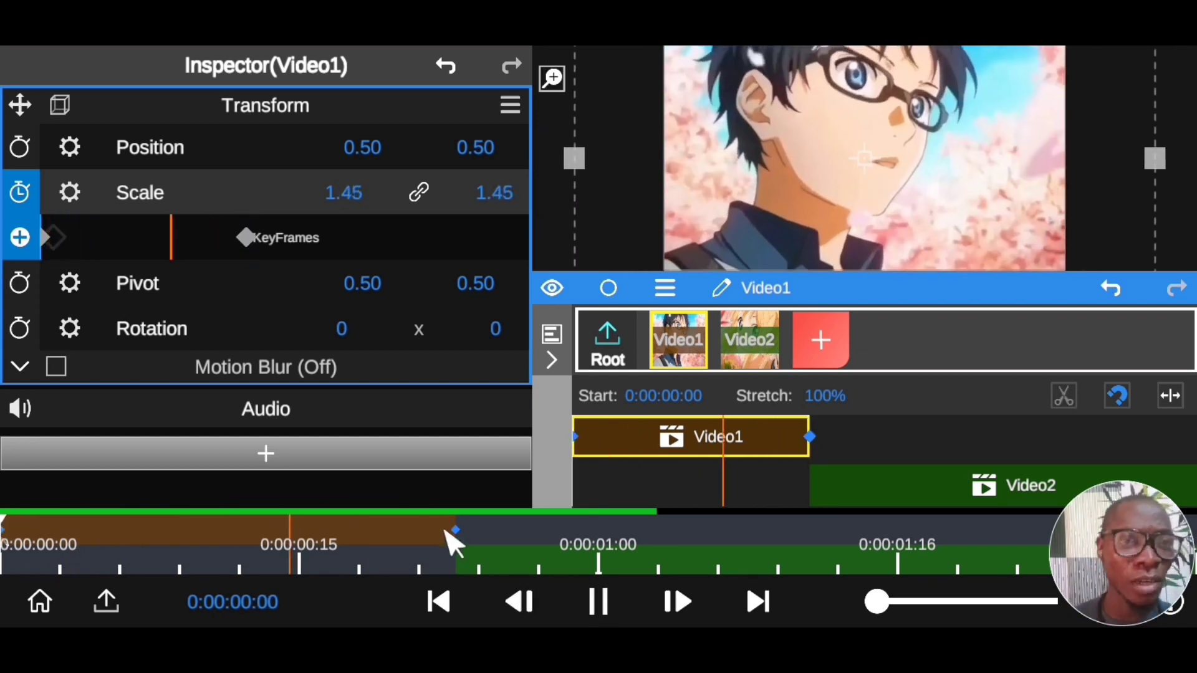
pyautogui.moveTo(448, 548); pyautogui.dragTo(7, 557)
pyautogui.click(606, 604)
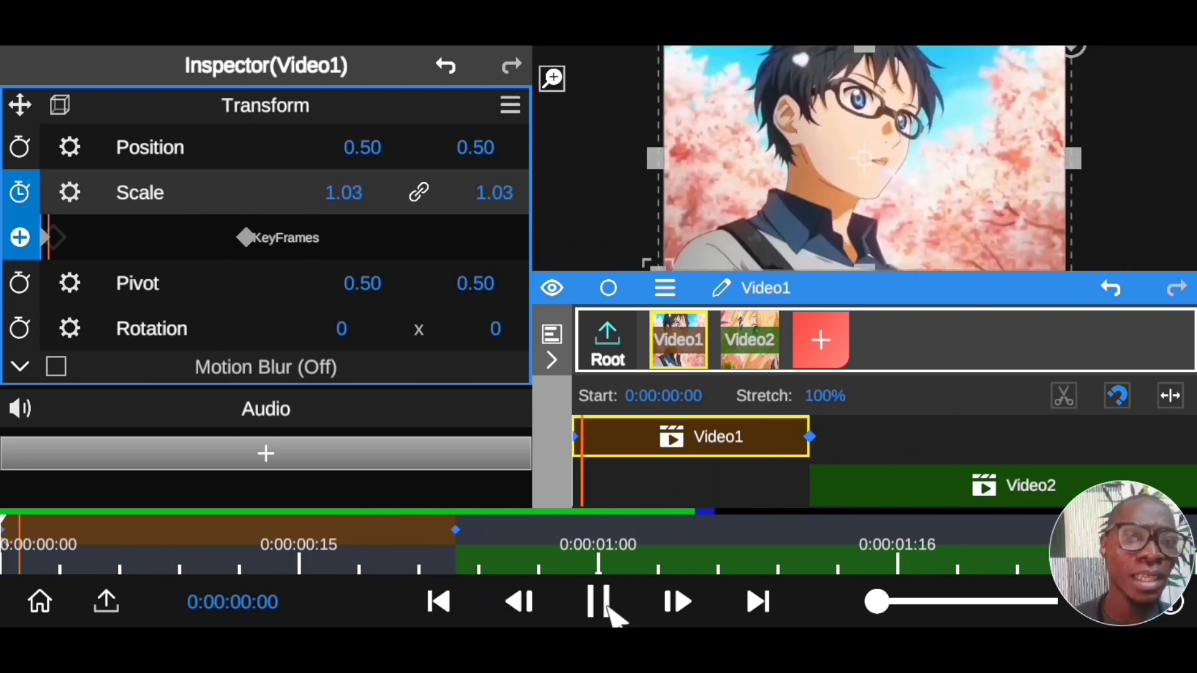
pyautogui.moveTo(440, 543); pyautogui.dragTo(6, 536)
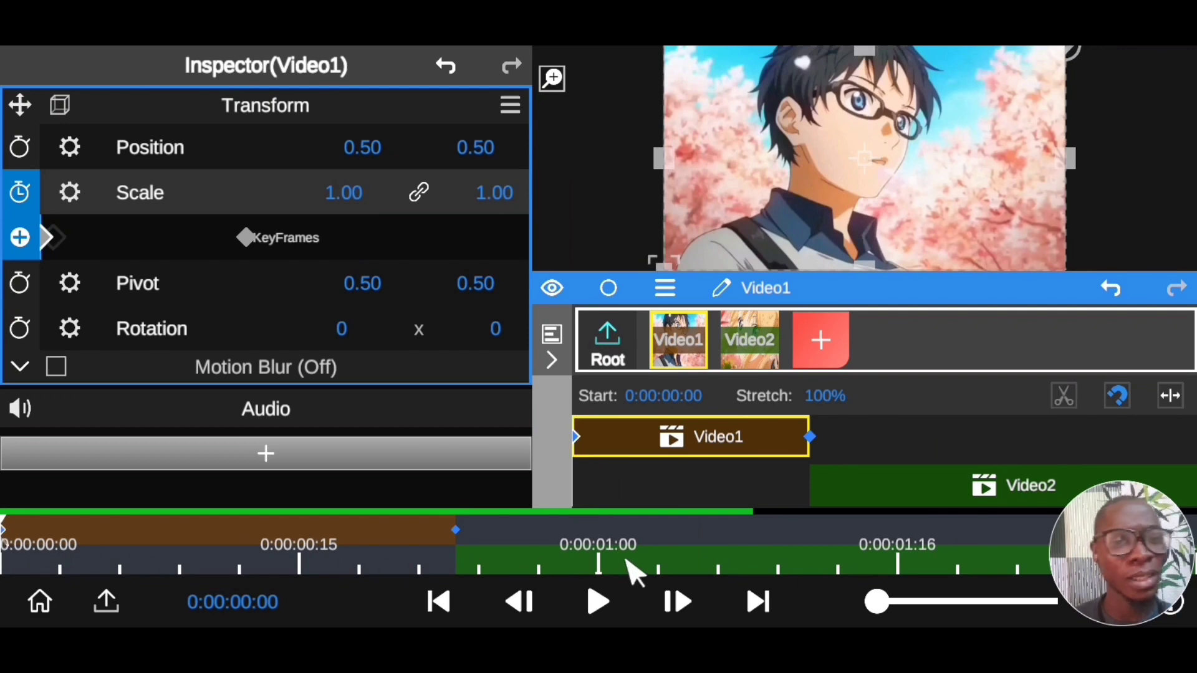
pyautogui.click(599, 602)
pyautogui.moveTo(428, 536); pyautogui.dragTo(5, 544)
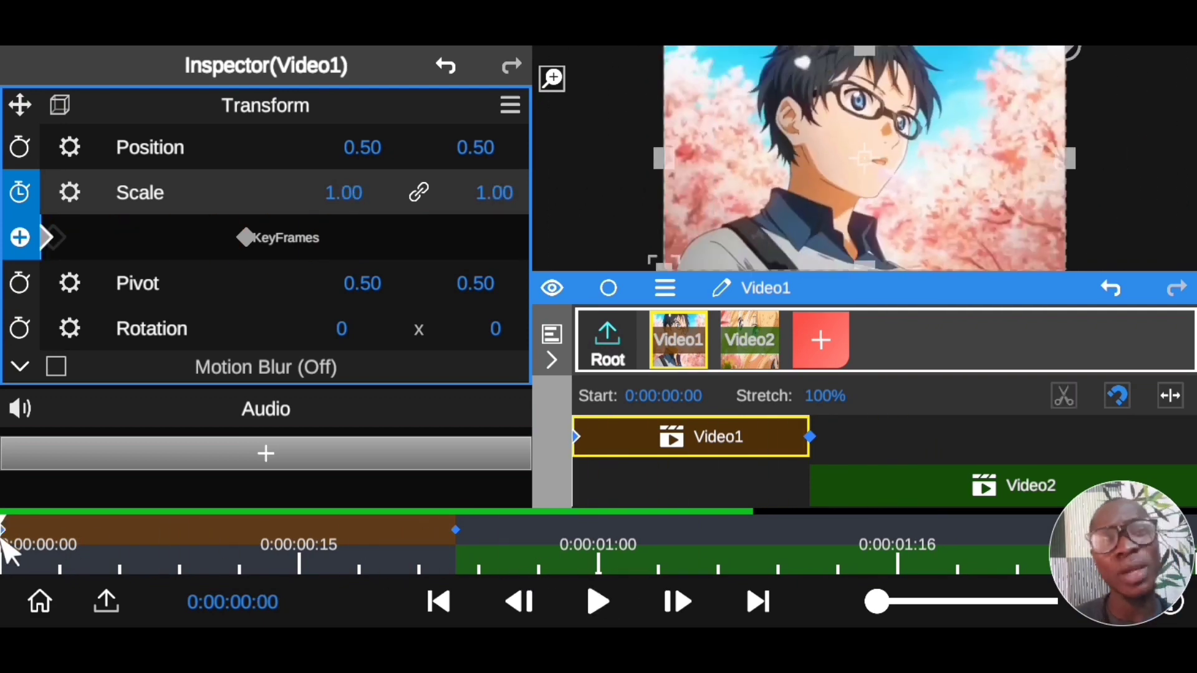
# Step: Open the curve editor for Video1's Scale keyframes and play the animation from the start
pyautogui.click(20, 237)
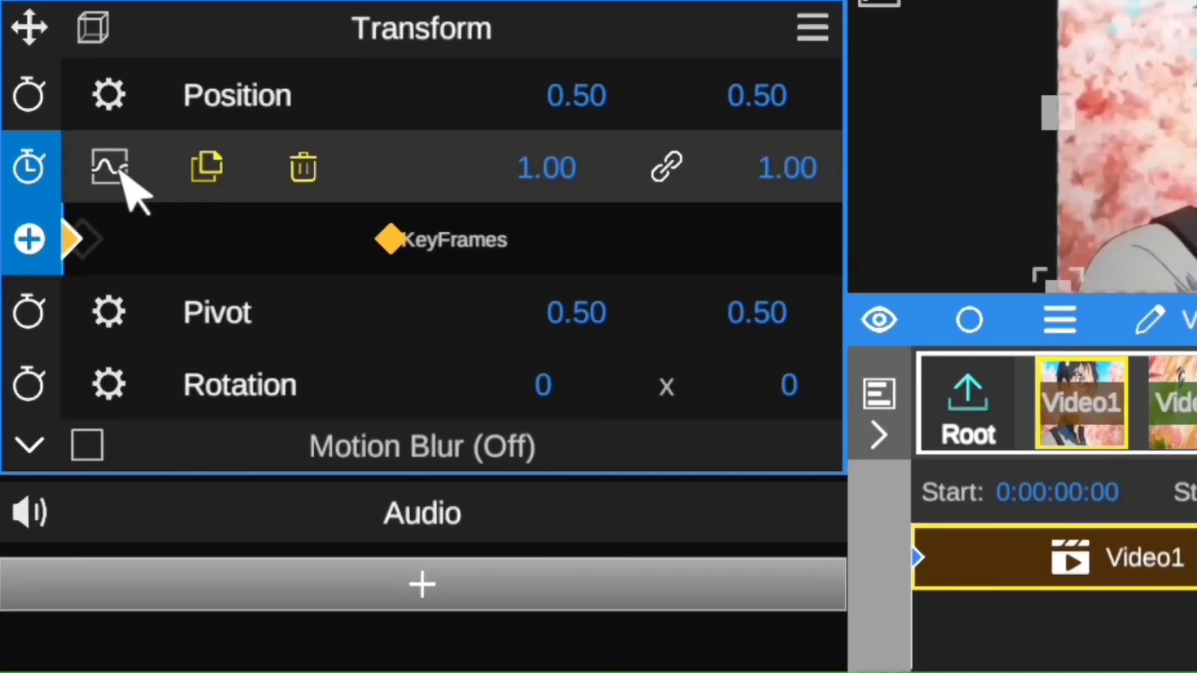
pyautogui.click(83, 186)
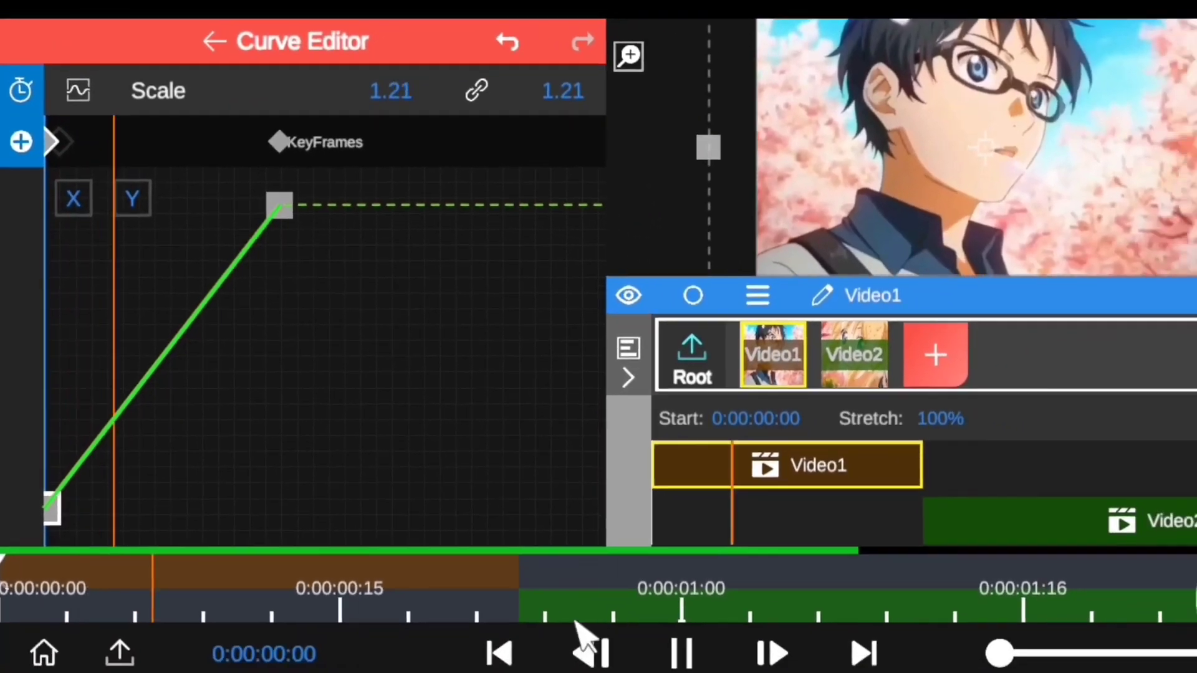
pyautogui.moveTo(575, 620); pyautogui.dragTo(3, 596)
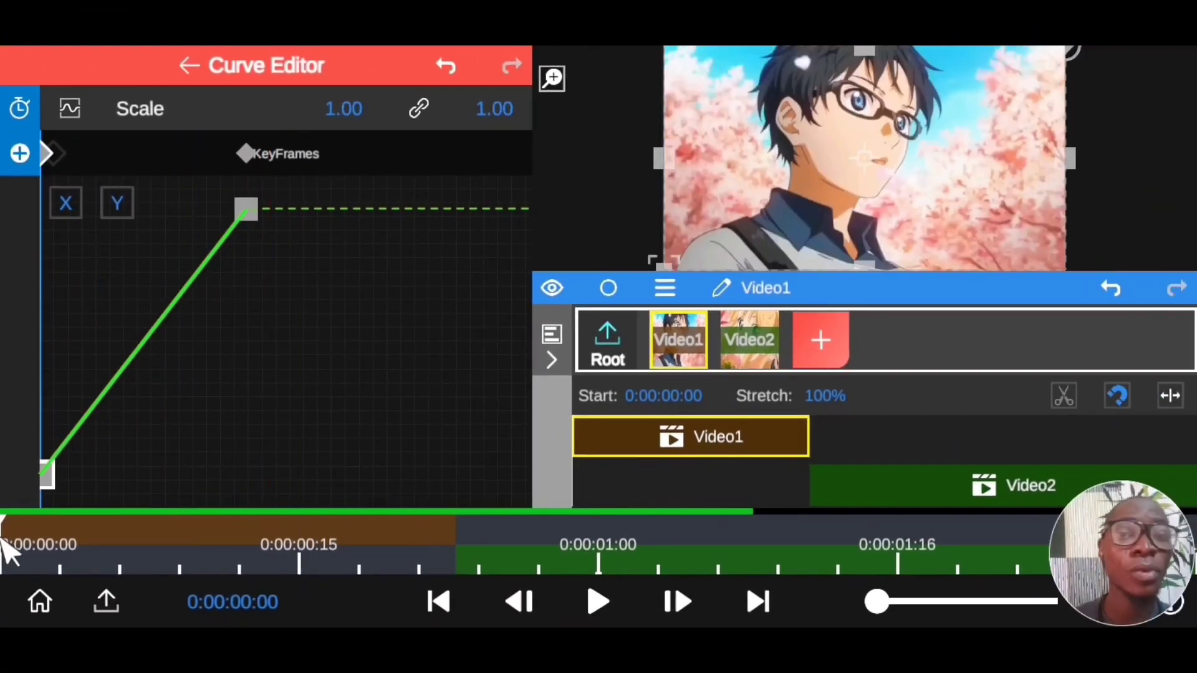
pyautogui.click(595, 602)
pyautogui.moveTo(355, 561); pyautogui.dragTo(6, 536)
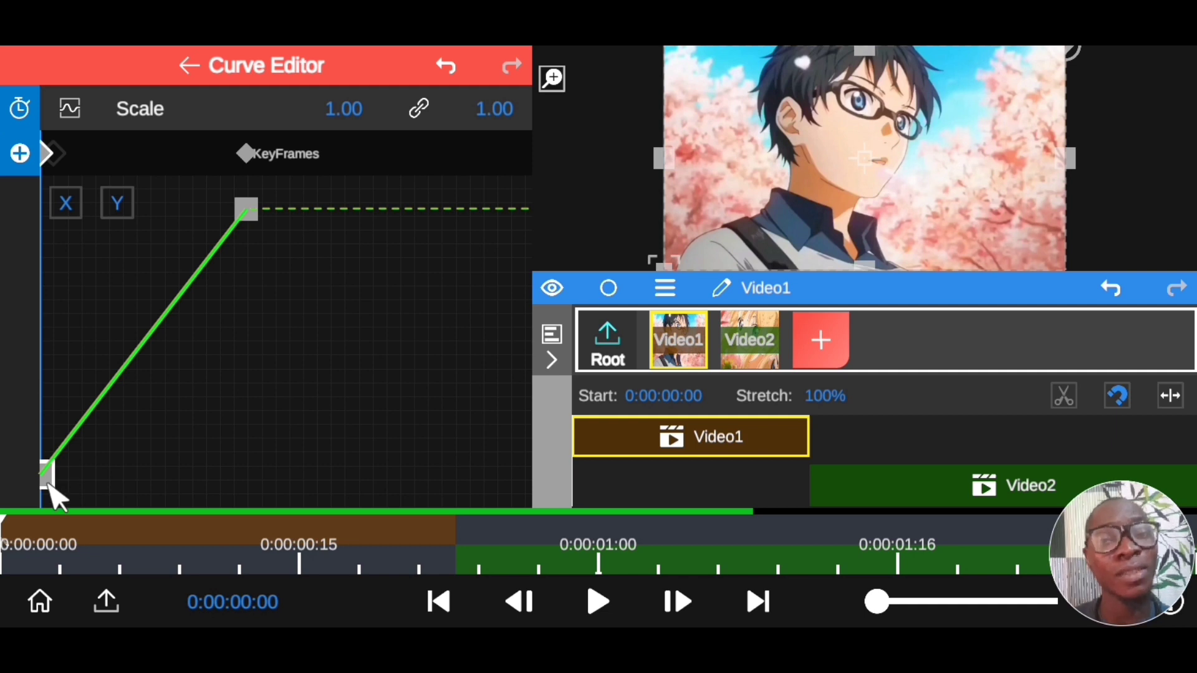
# Step: Make the first Scale keyframe a curve point and pull its handle almost level with the keyframe for a slow start
pyautogui.click(49, 479)
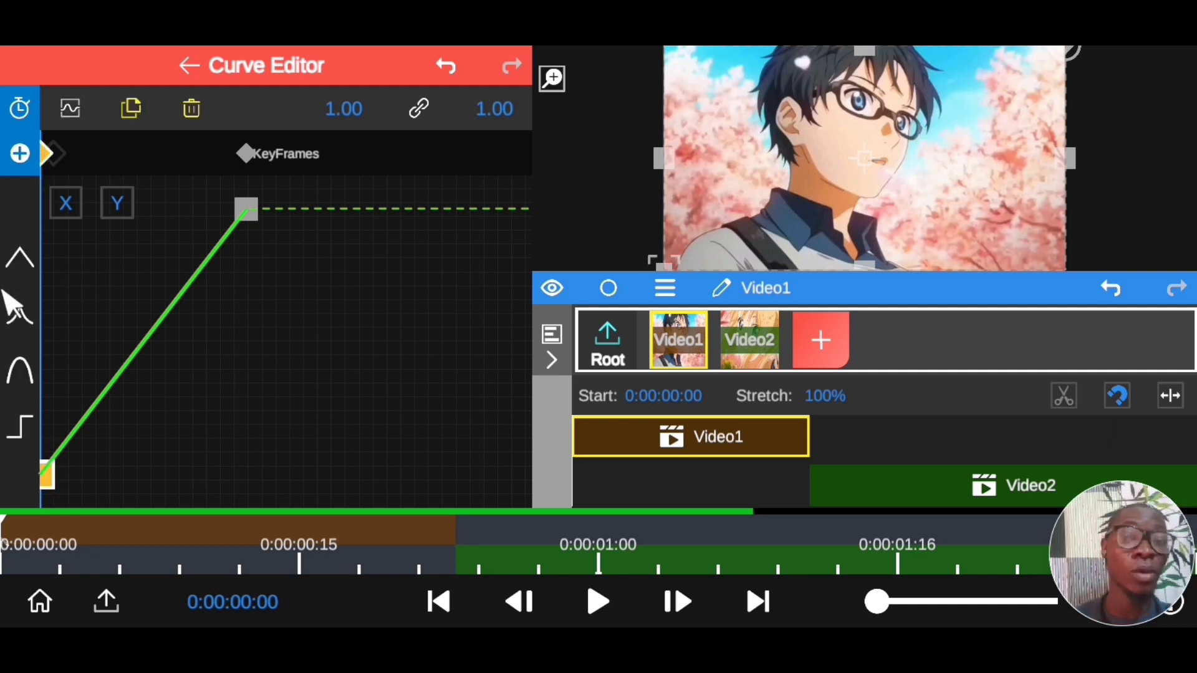
pyautogui.click(18, 316)
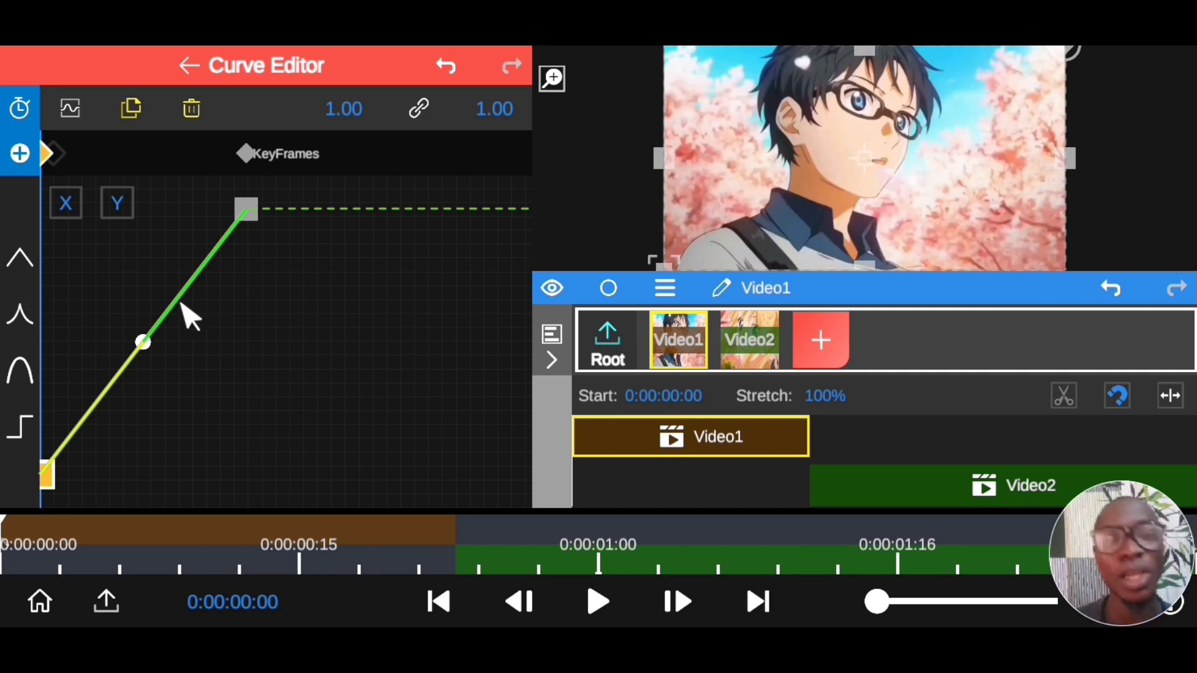
pyautogui.moveTo(143, 342); pyautogui.dragTo(172, 468)
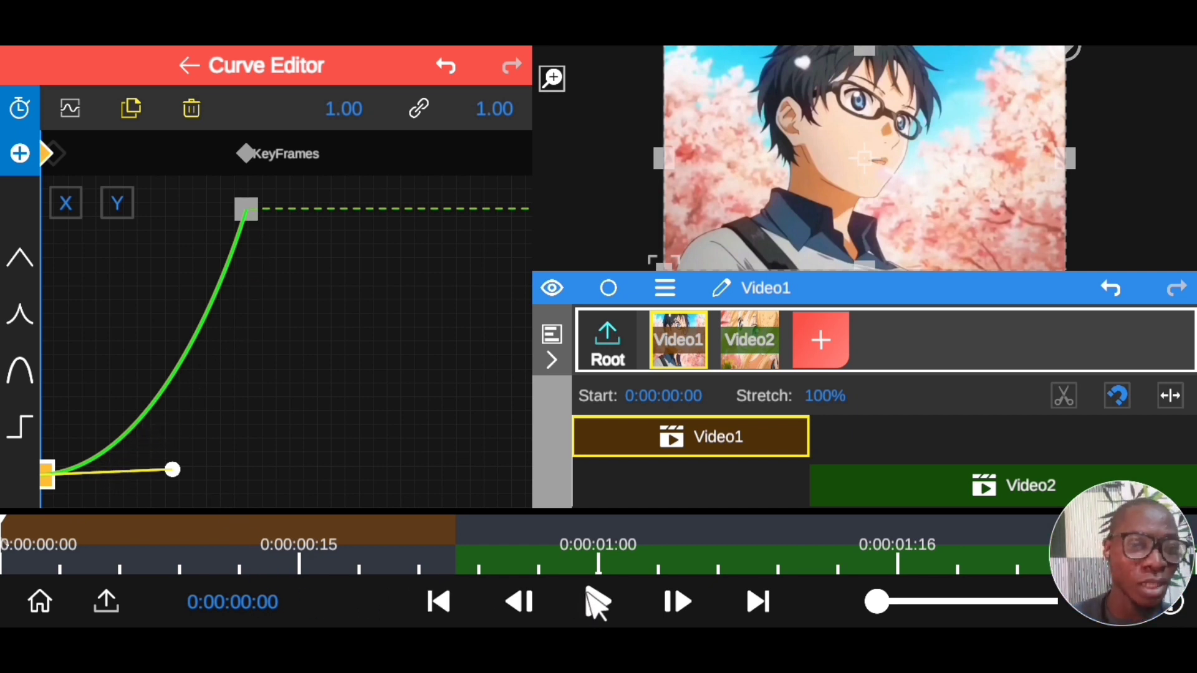
# Step: Play the clip several times from the start to check the zoom with the eased first keyframe
pyautogui.click(593, 598)
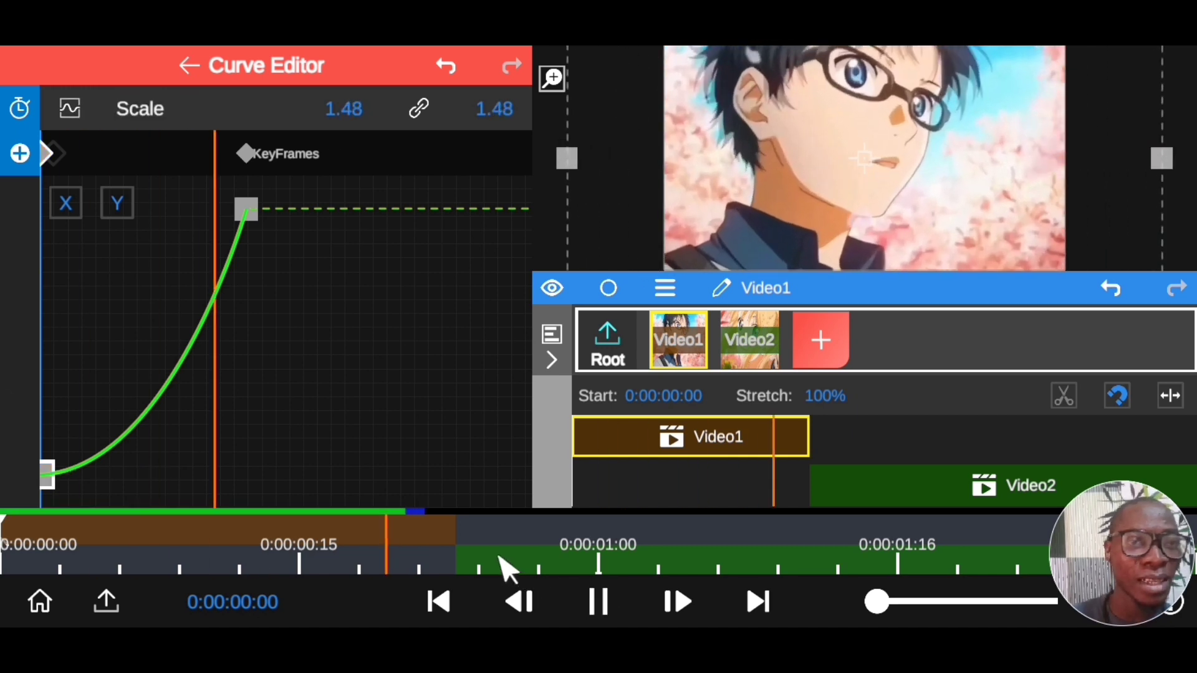
pyautogui.moveTo(470, 553); pyautogui.dragTo(12, 583)
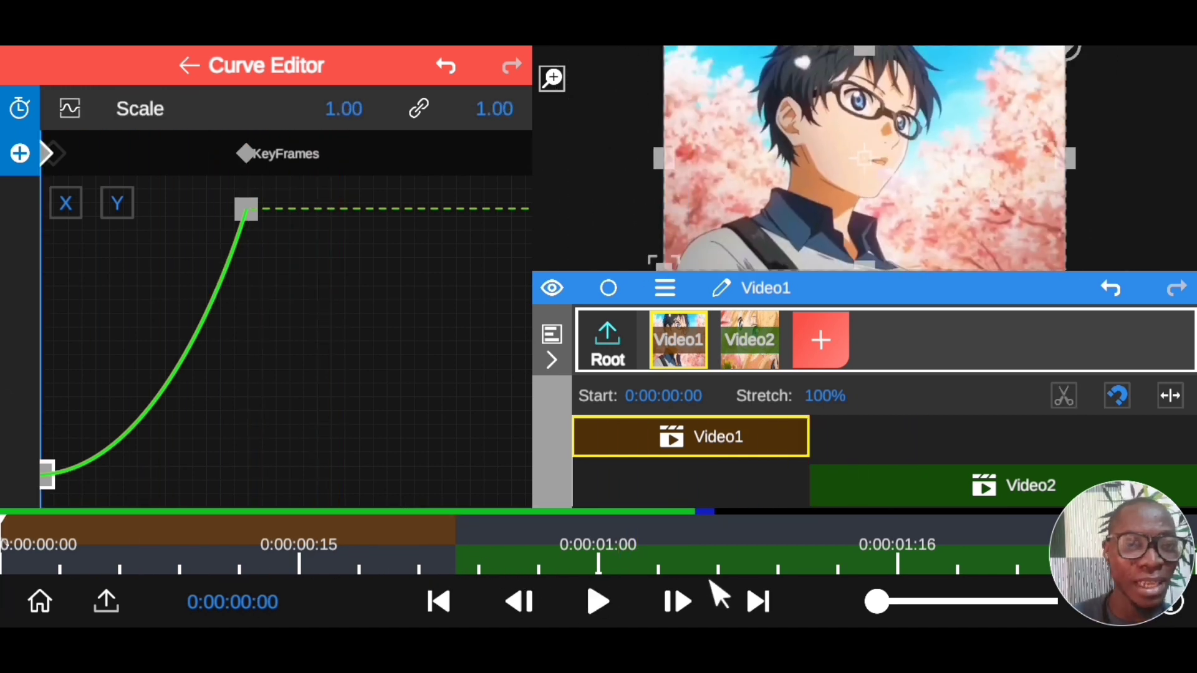
pyautogui.click(593, 600)
pyautogui.moveTo(281, 561); pyautogui.dragTo(152, 561)
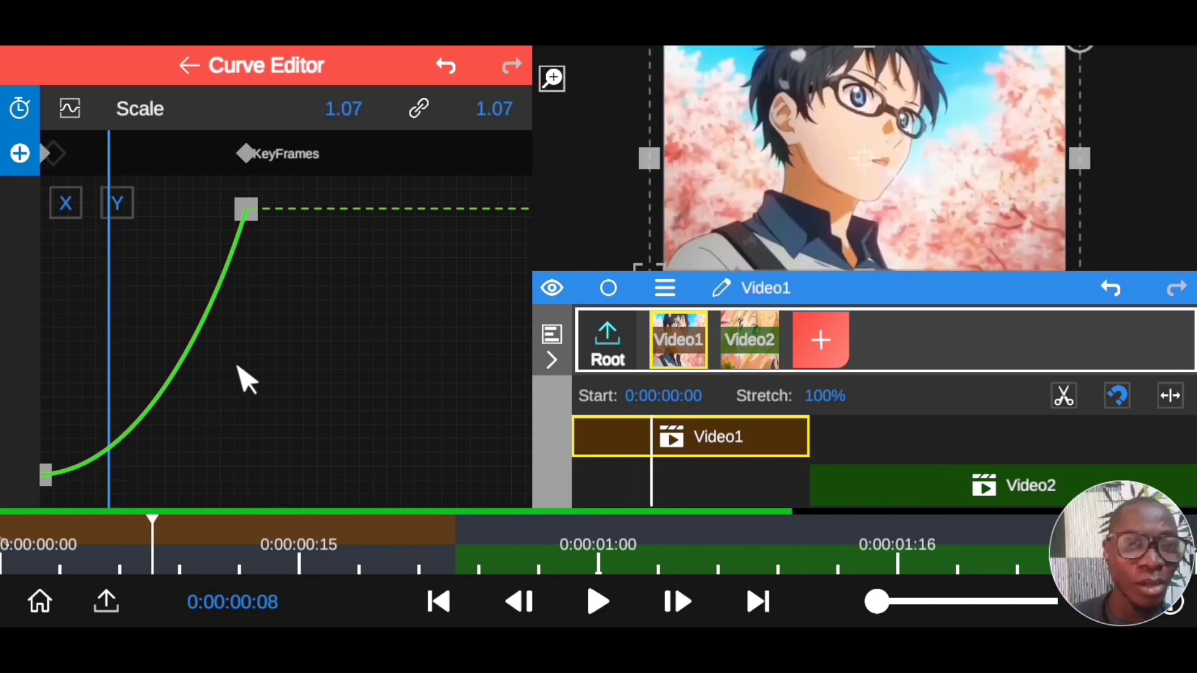
pyautogui.moveTo(270, 543); pyautogui.dragTo(7, 562)
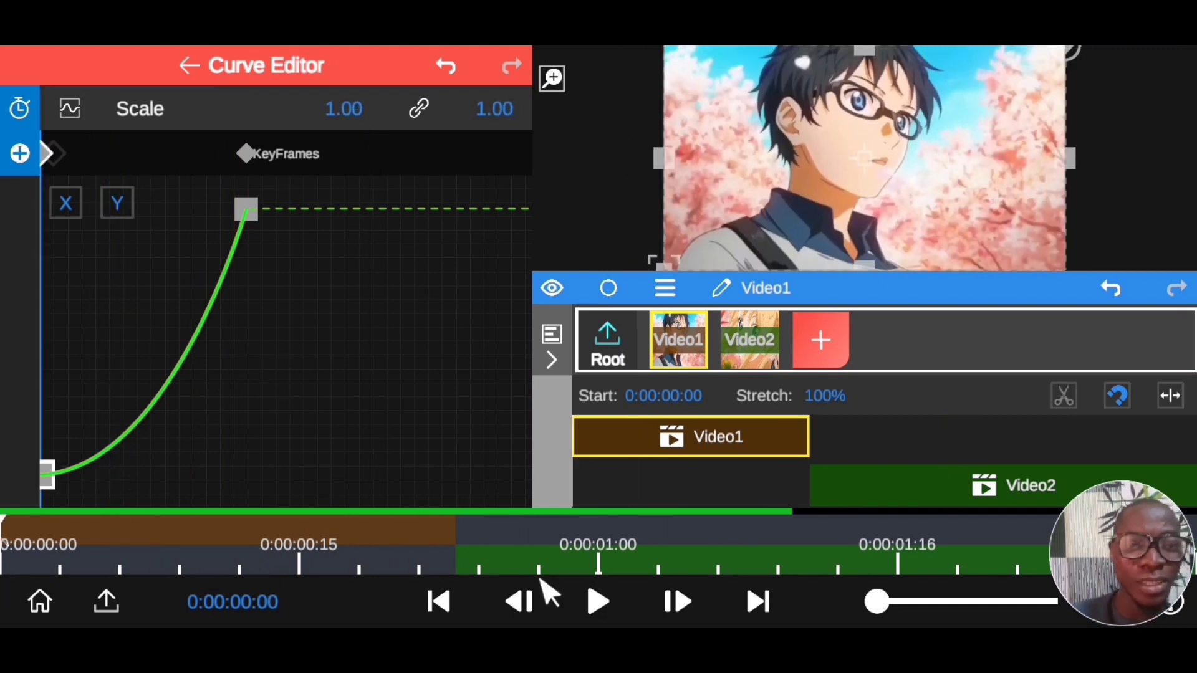
pyautogui.click(597, 602)
pyautogui.moveTo(401, 570); pyautogui.dragTo(9, 561)
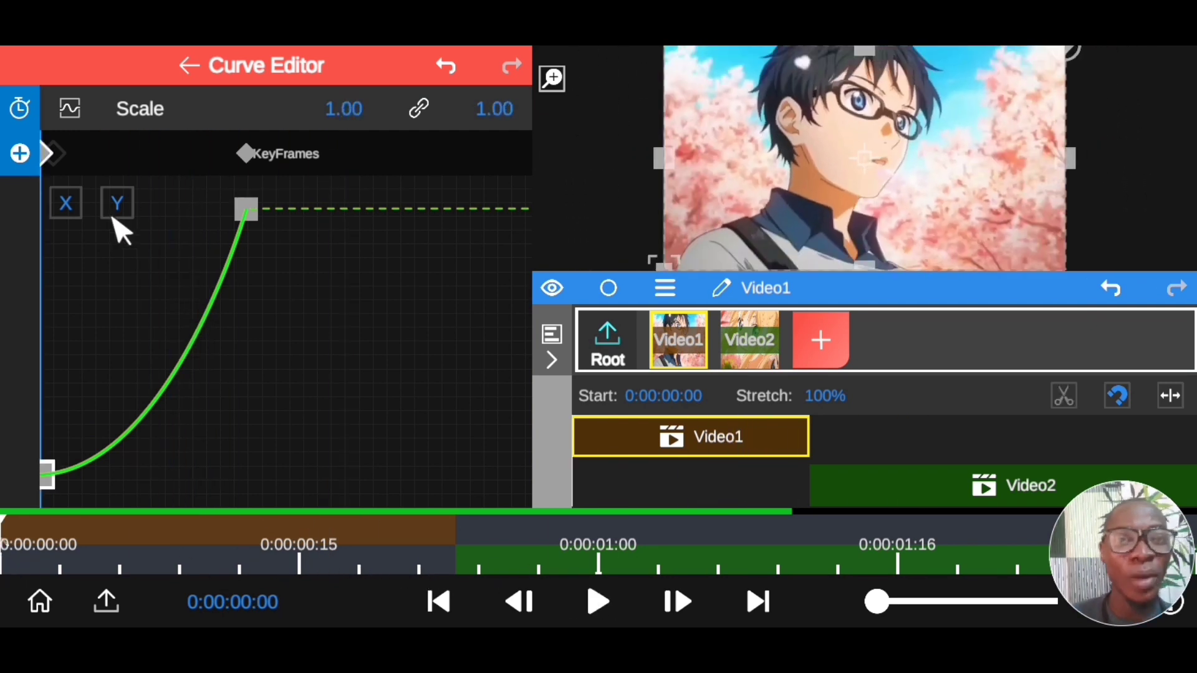
# Step: Make the second Scale keyframe a curve point and pull its handle straight down to the first keyframe's level
pyautogui.click(246, 209)
pyautogui.click(20, 315)
pyautogui.moveTo(148, 344); pyautogui.dragTo(251, 476)
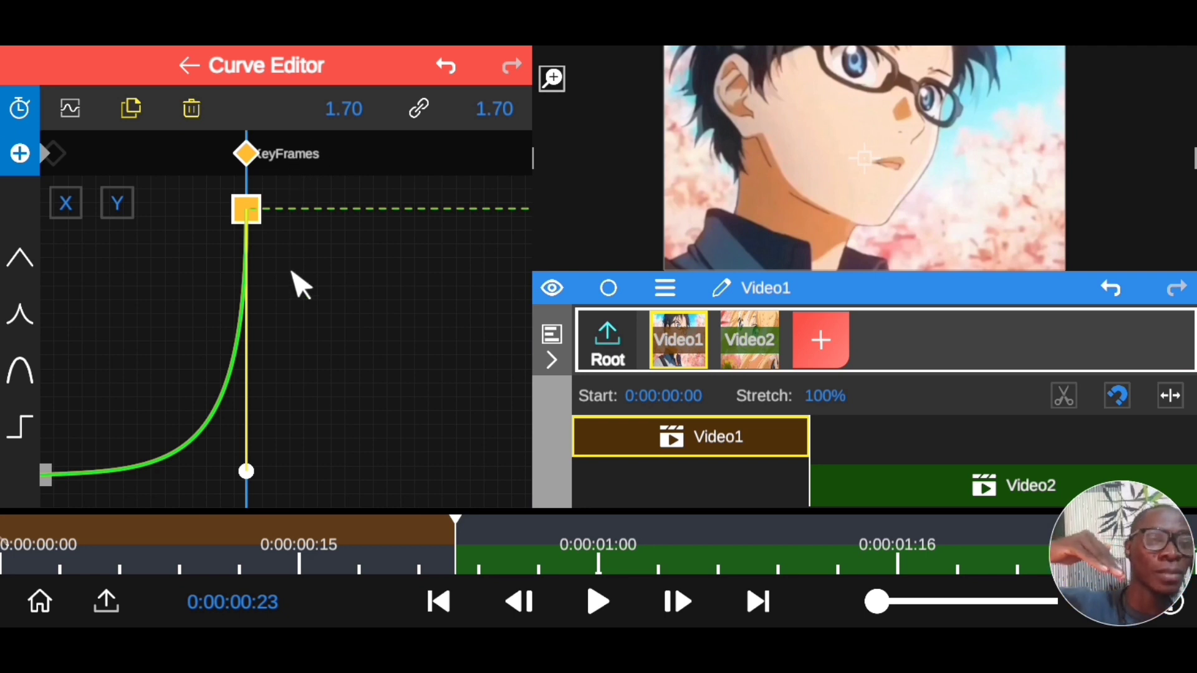
# Step: Replay the zoom from the start of Video1 to examine its acceleration and the transition into Video2
pyautogui.moveTo(305, 564); pyautogui.dragTo(22, 578)
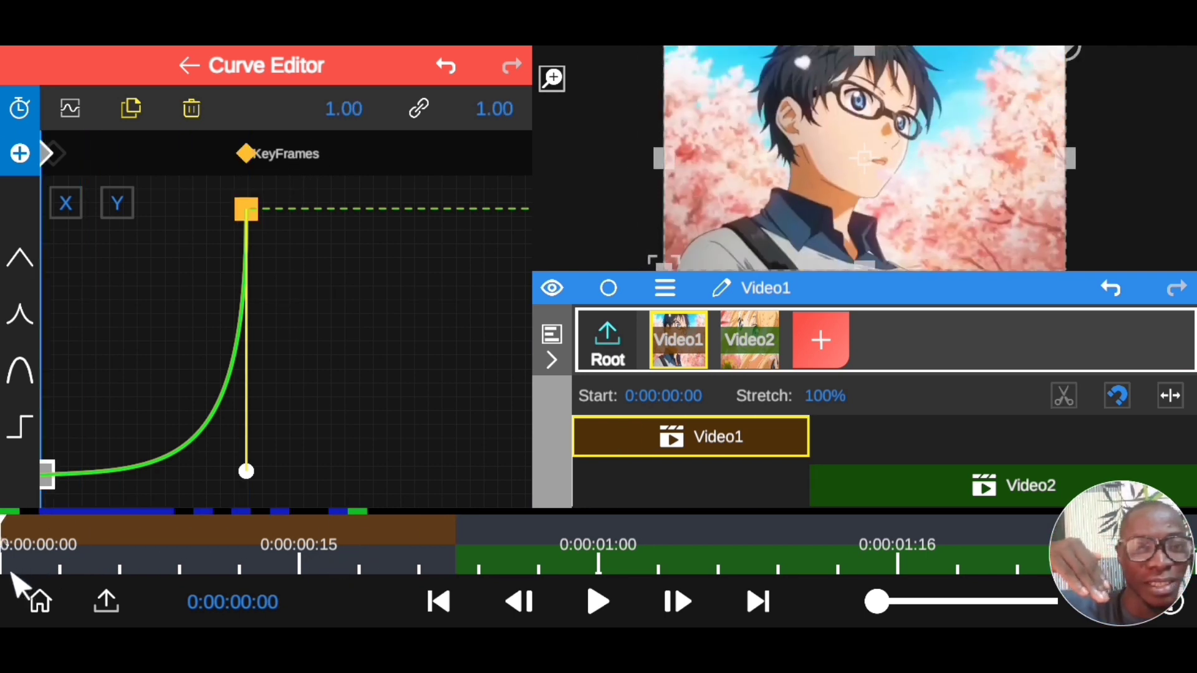
pyautogui.click(595, 602)
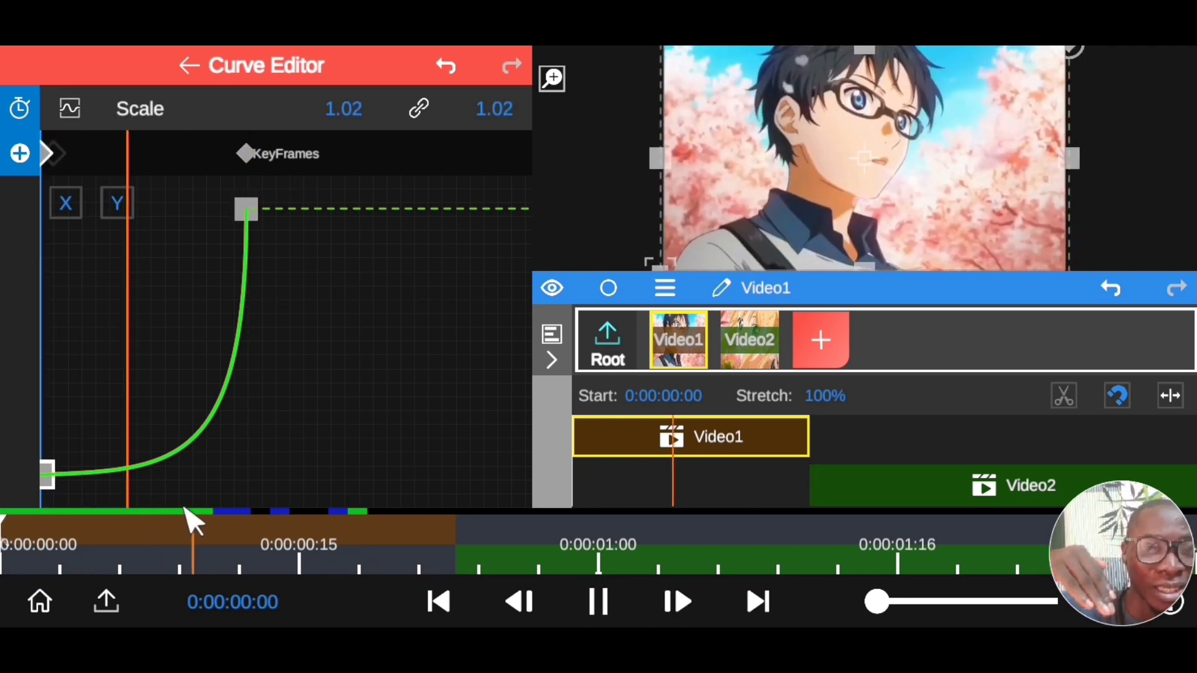
pyautogui.moveTo(428, 548); pyautogui.dragTo(13, 564)
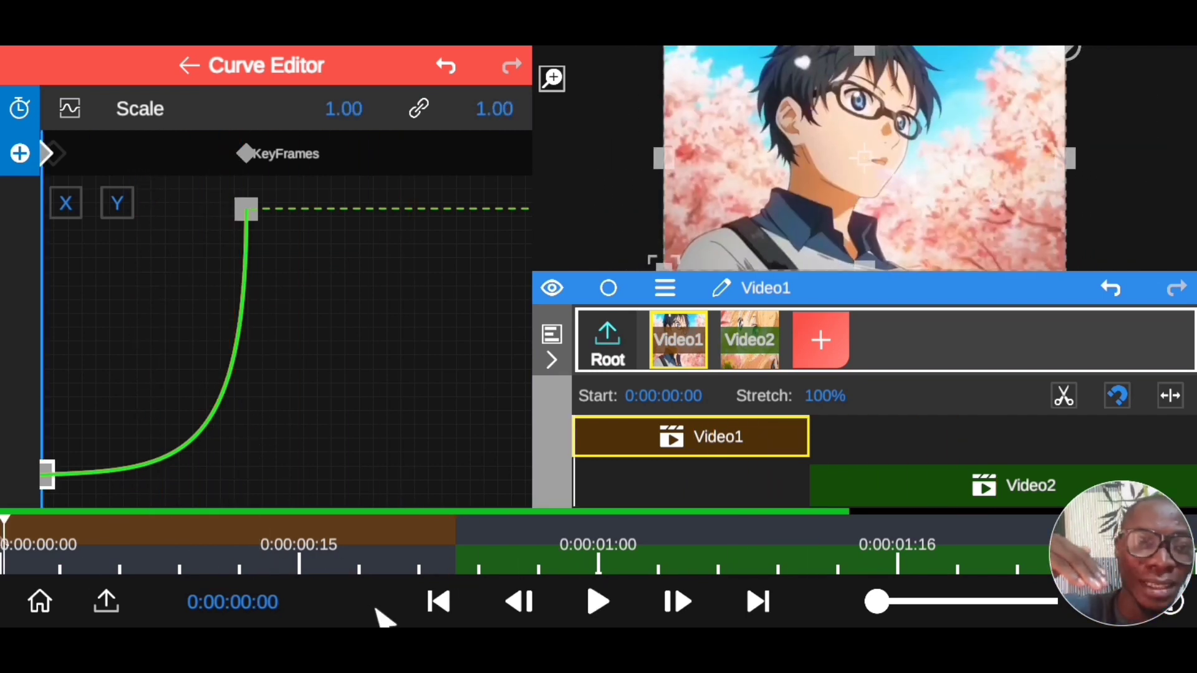
pyautogui.click(595, 601)
pyautogui.moveTo(316, 534); pyautogui.dragTo(128, 561)
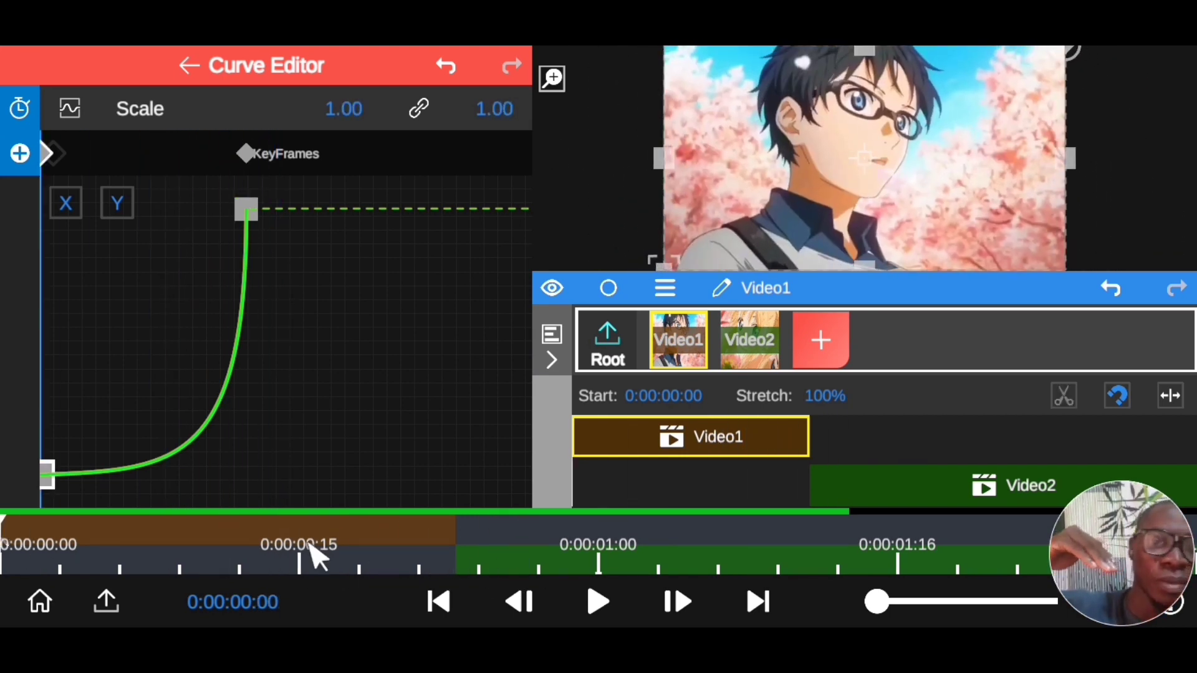
pyautogui.click(597, 598)
pyautogui.moveTo(497, 561); pyautogui.dragTo(62, 561)
pyautogui.click(603, 606)
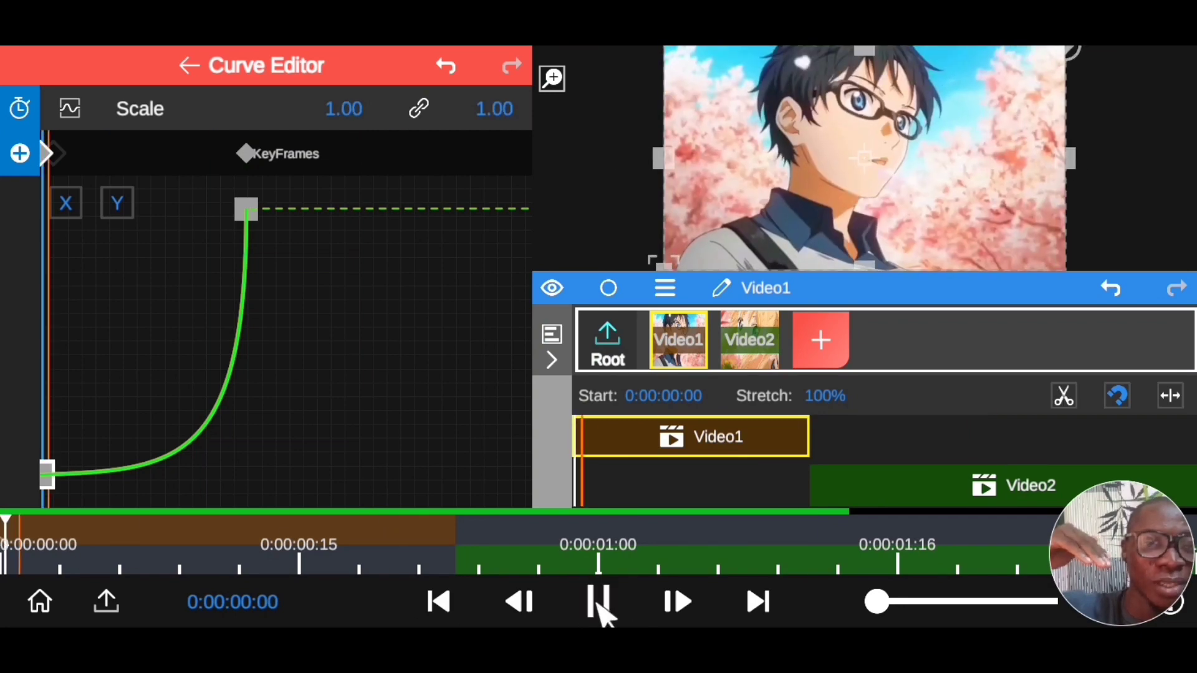
pyautogui.moveTo(343, 562); pyautogui.dragTo(78, 561)
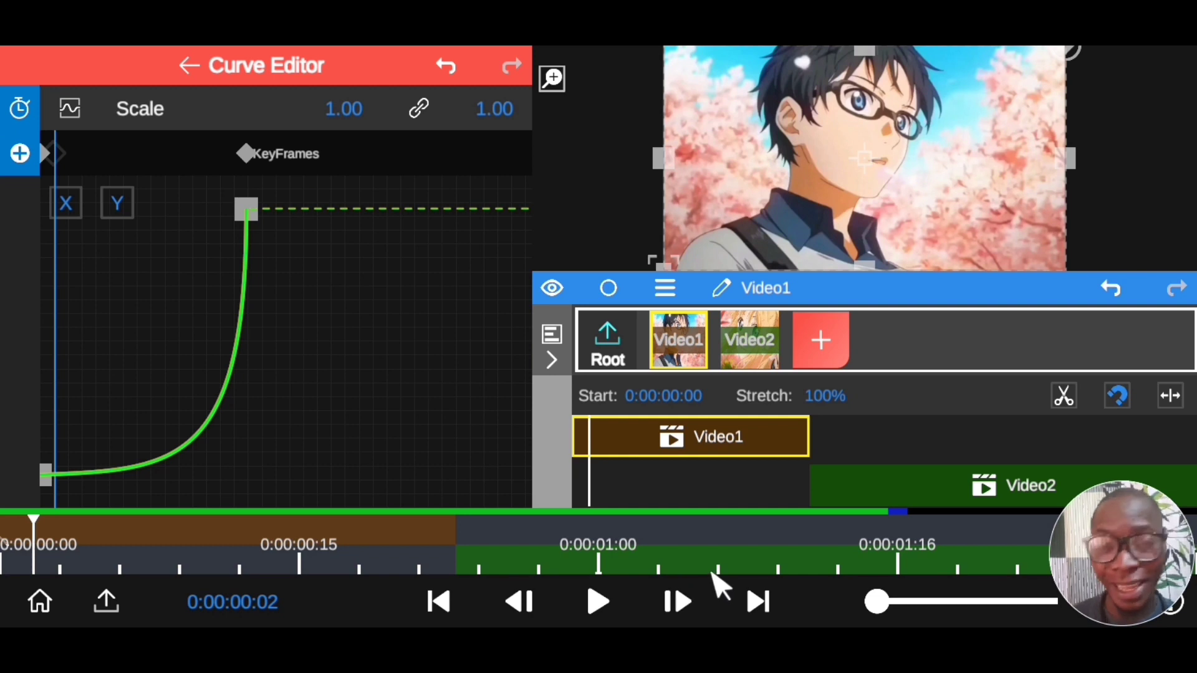
pyautogui.click(438, 601)
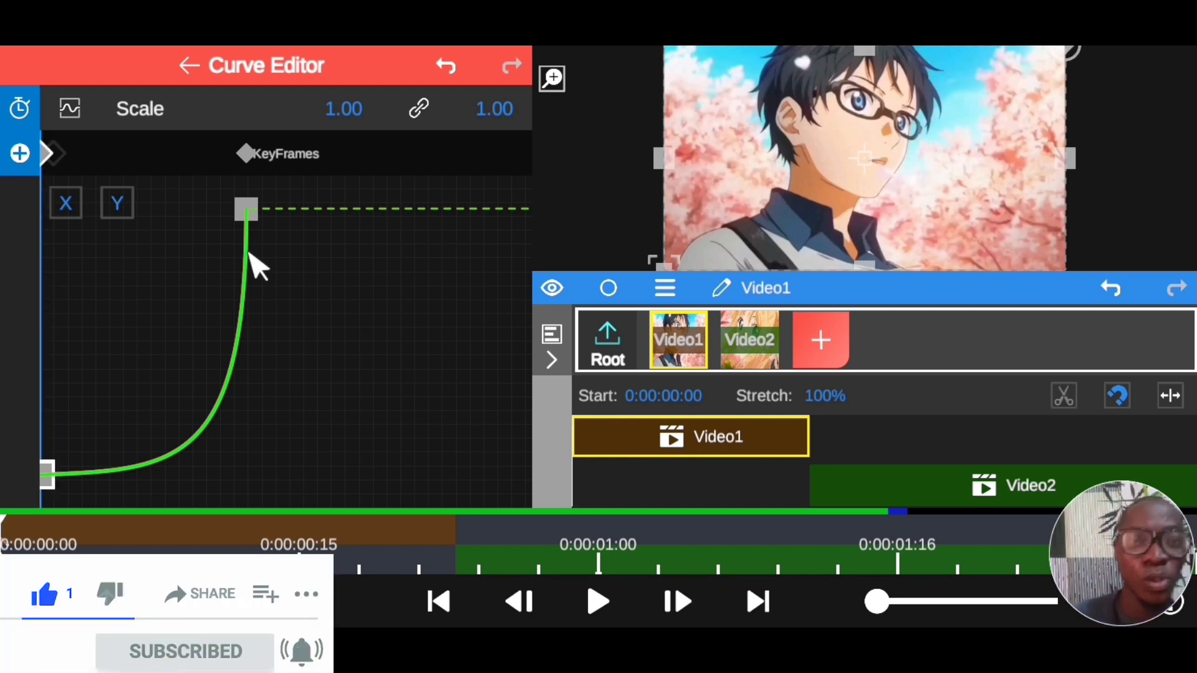
pyautogui.click(598, 601)
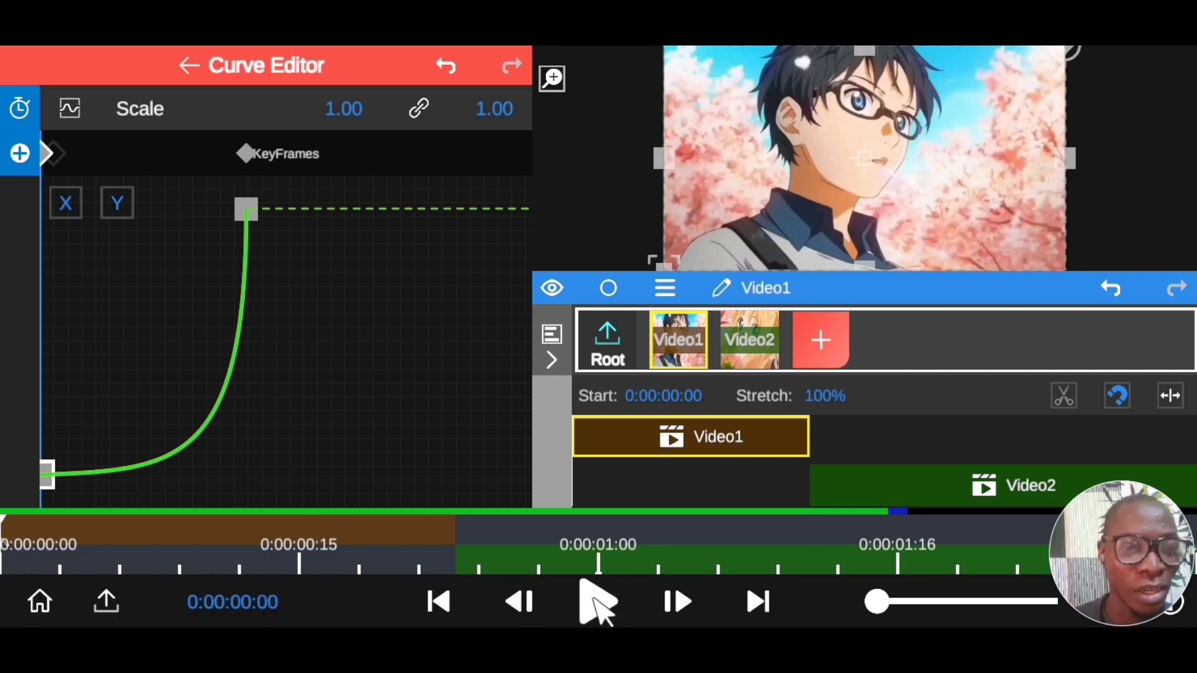
pyautogui.click(33, 561)
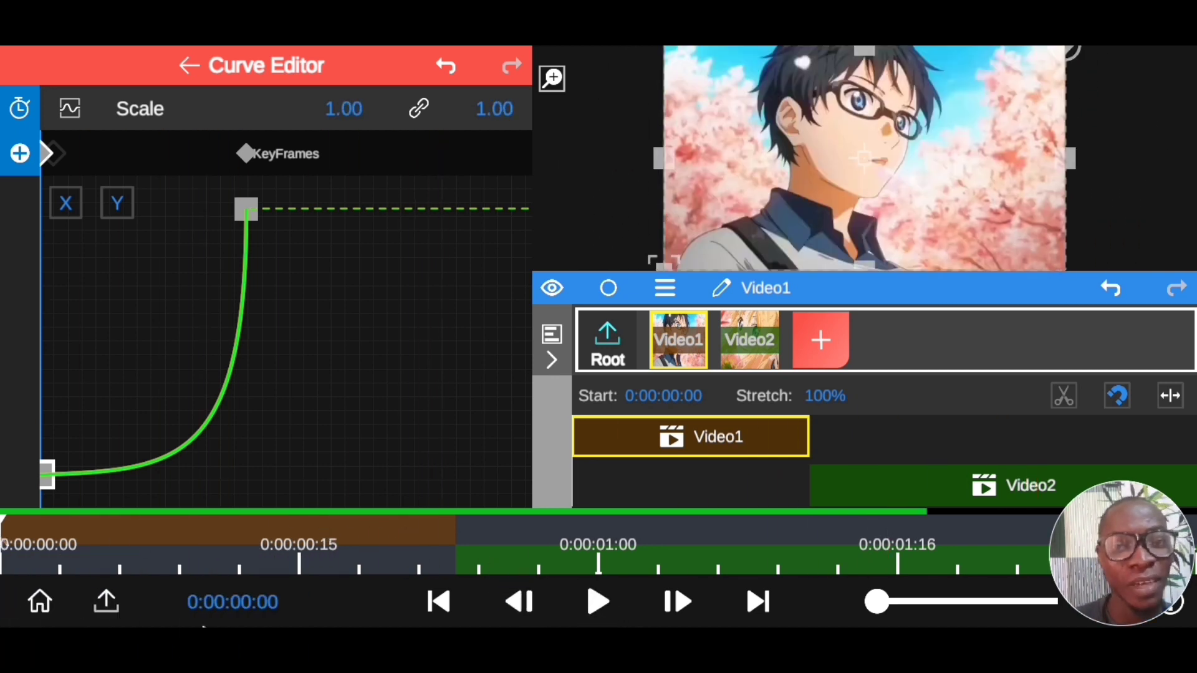
pyautogui.click(598, 602)
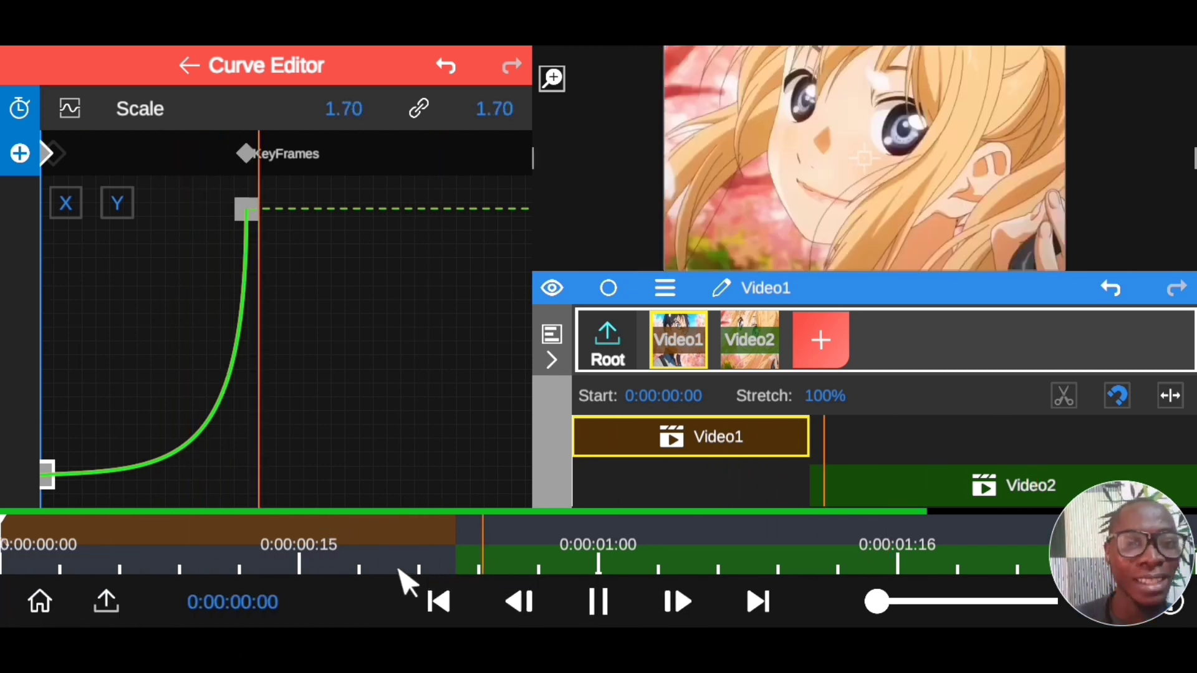
pyautogui.click(57, 548)
# Step: Close Video1's Scale curve, select the Video2 clip and place the playhead on its first frame
pyautogui.moveTo(58, 549); pyautogui.dragTo(244, 569)
pyautogui.click(244, 154)
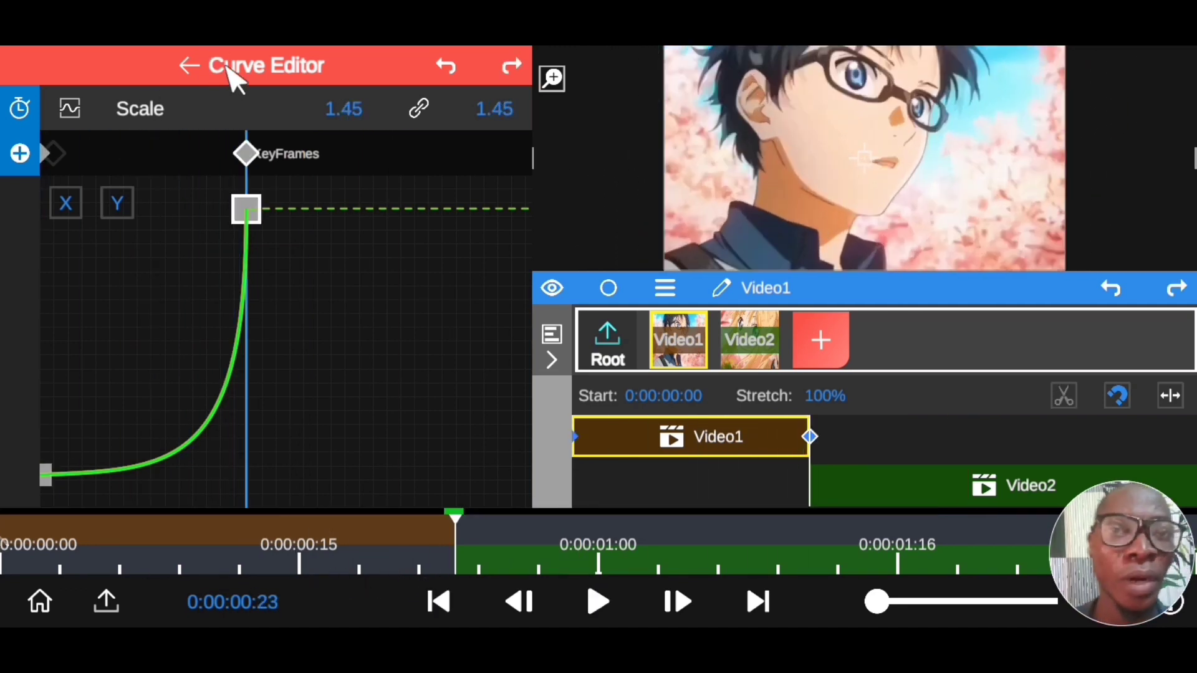
pyautogui.click(237, 67)
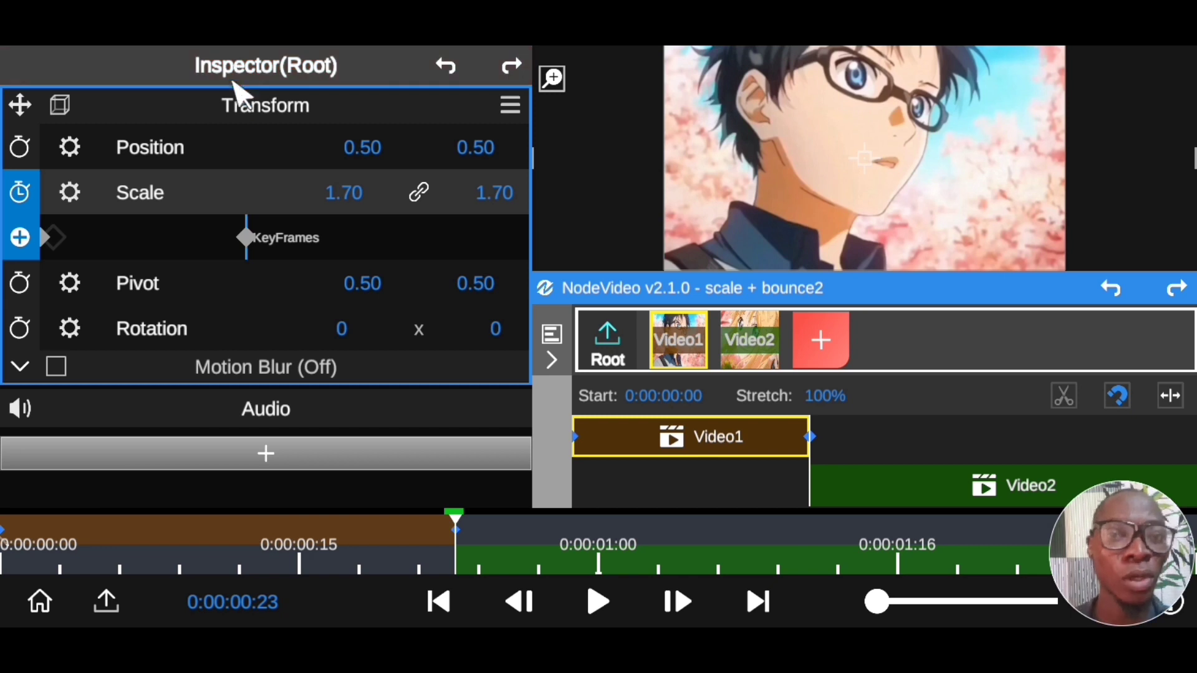
pyautogui.click(892, 492)
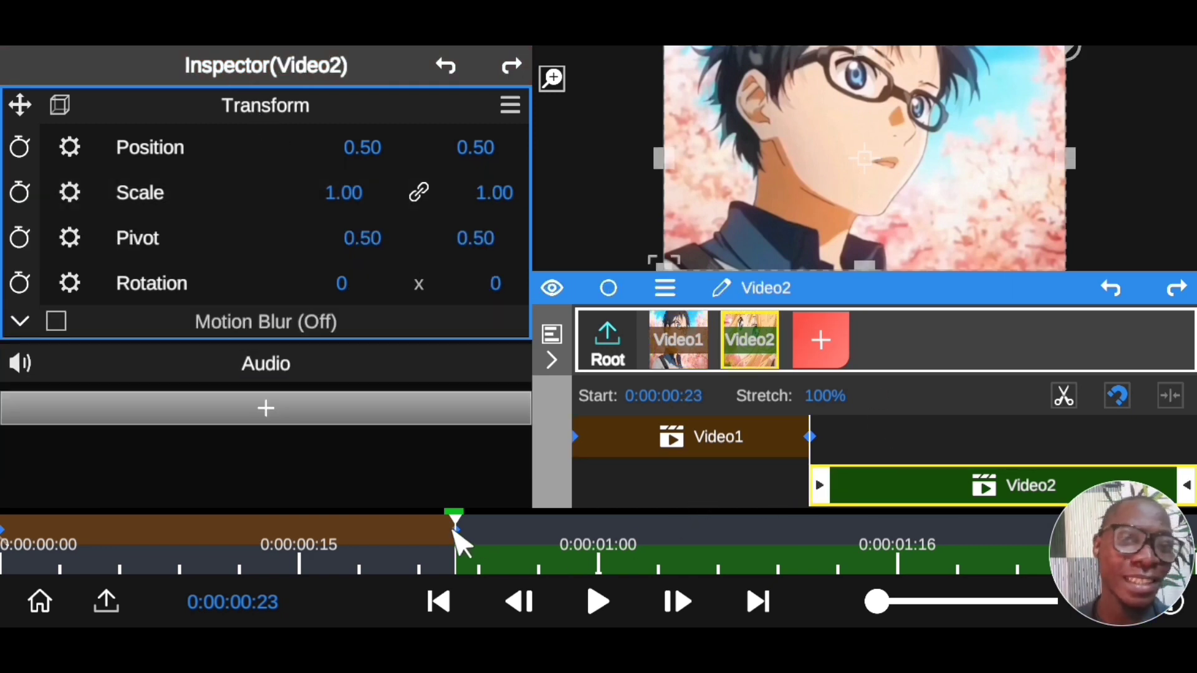
pyautogui.moveTo(442, 564); pyautogui.dragTo(1018, 590)
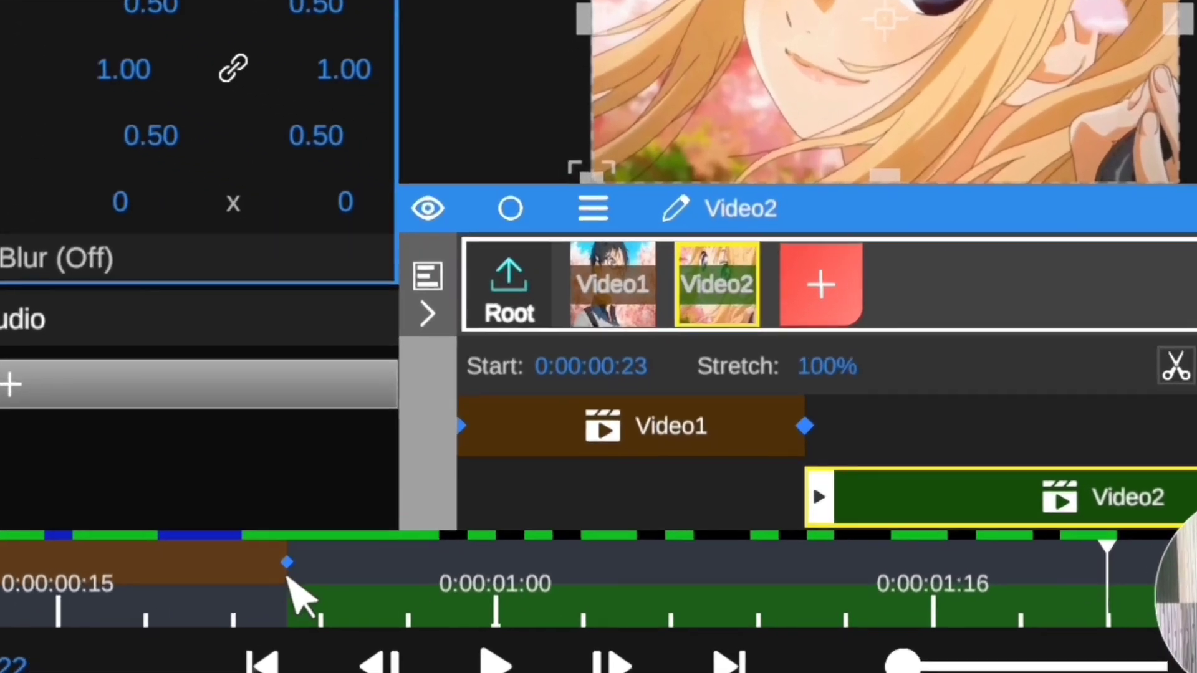
pyautogui.click(455, 552)
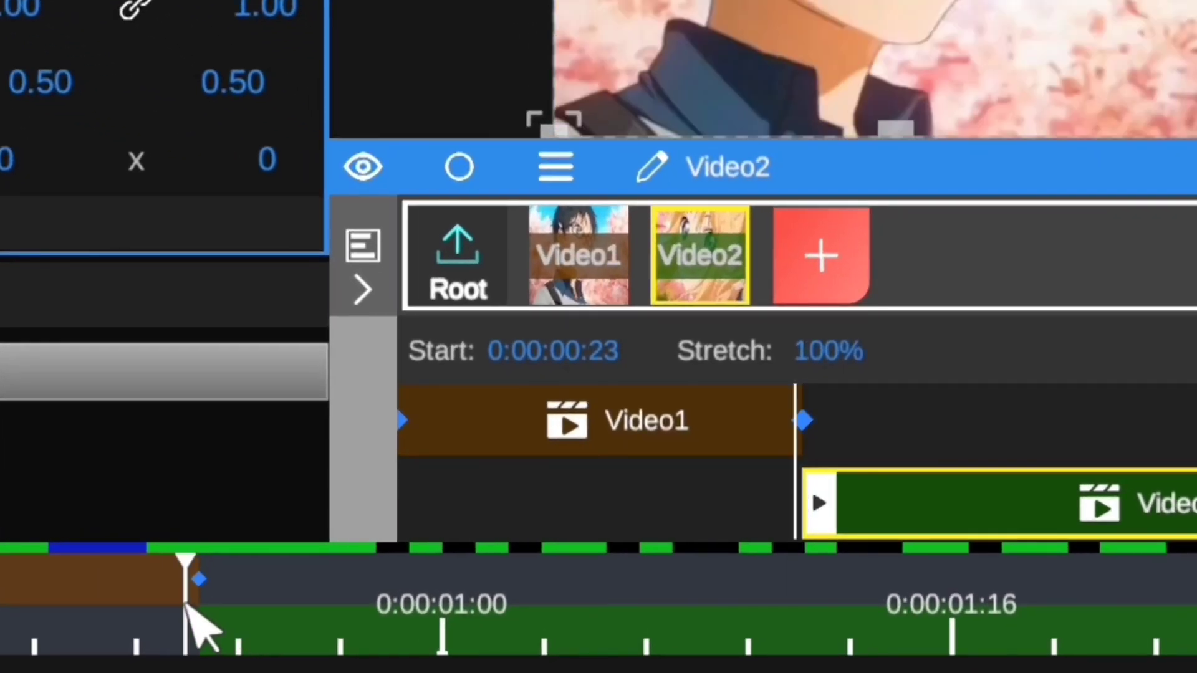
pyautogui.moveTo(197, 614); pyautogui.dragTo(199, 614)
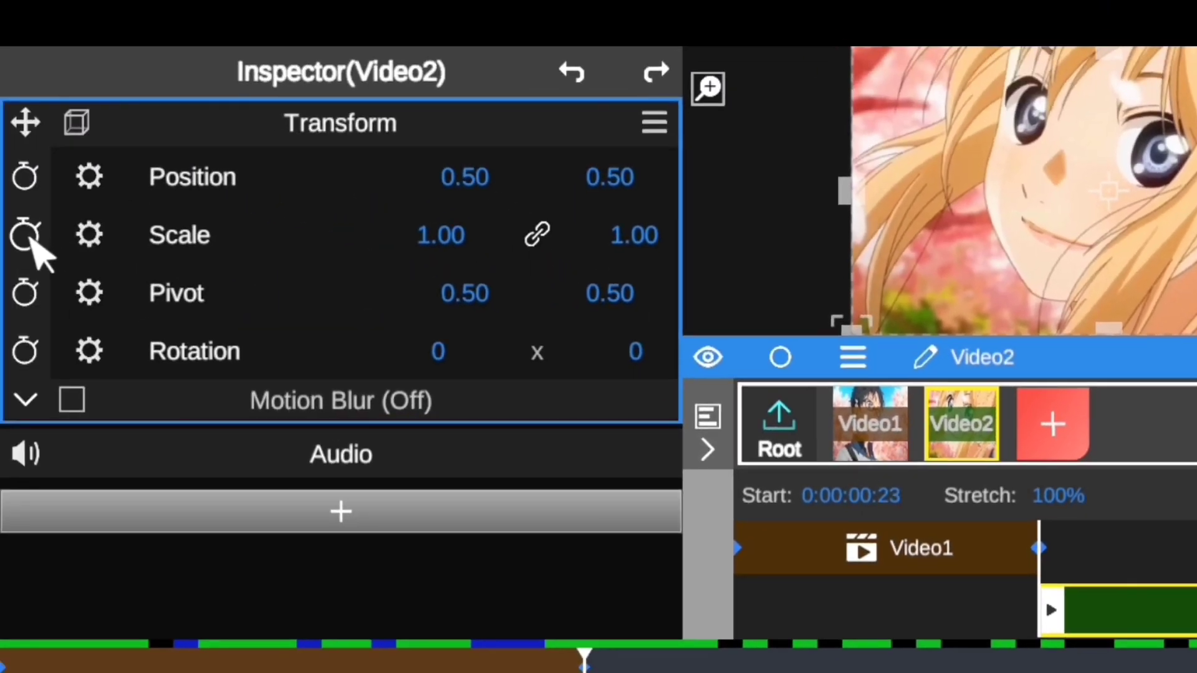
# Step: Enable Scale keyframing on Video2 and add keyframes at the clip's start and at about 0:00:01:18
pyautogui.click(27, 238)
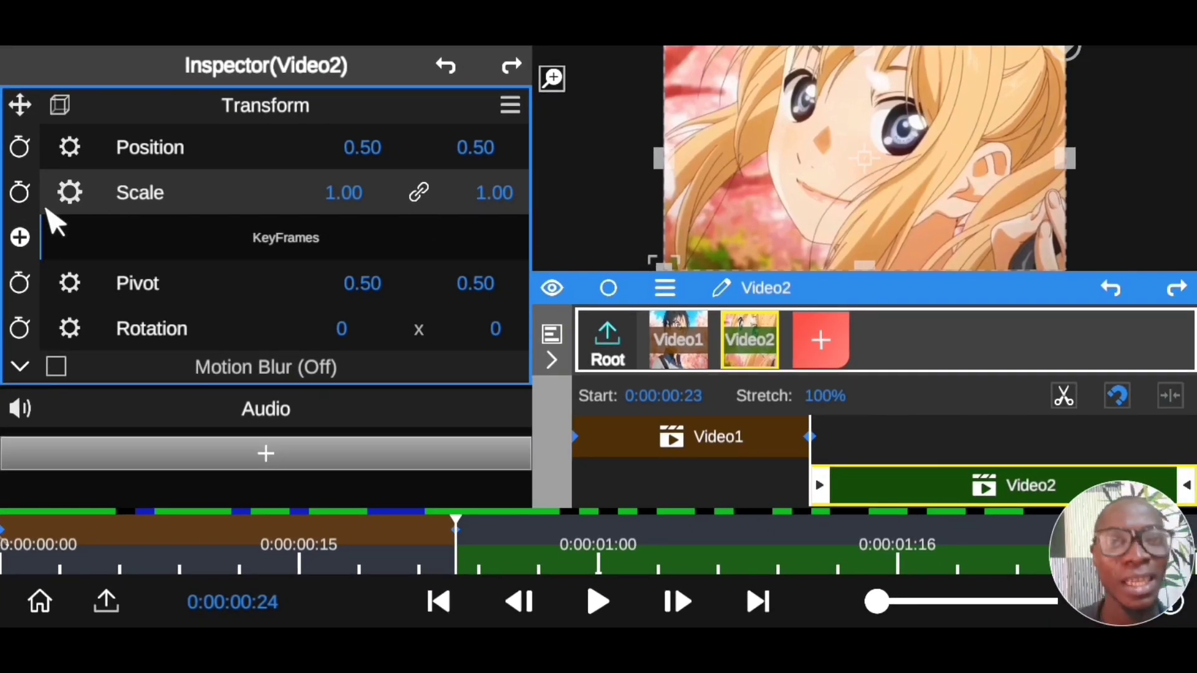
pyautogui.click(20, 237)
pyautogui.moveTo(45, 241); pyautogui.dragTo(347, 256)
pyautogui.click(23, 238)
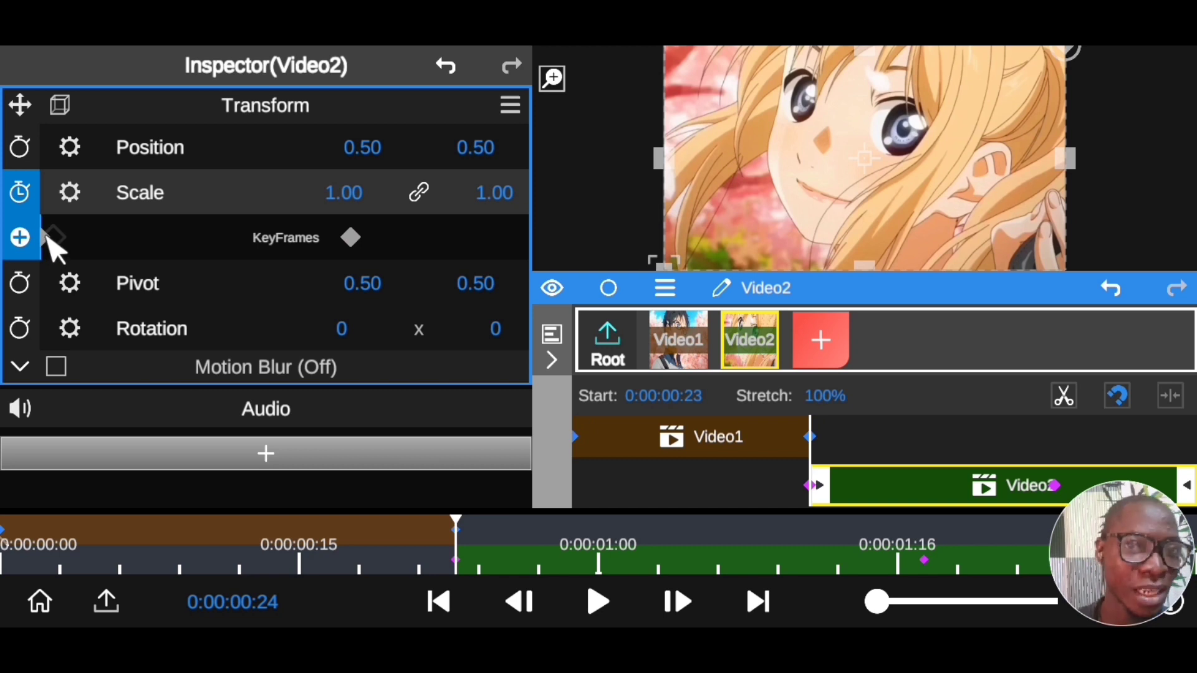
# Step: Set Video2's first Scale keyframe to 2.7 and place that keyframe exactly on the clip's first frame
pyautogui.click(50, 237)
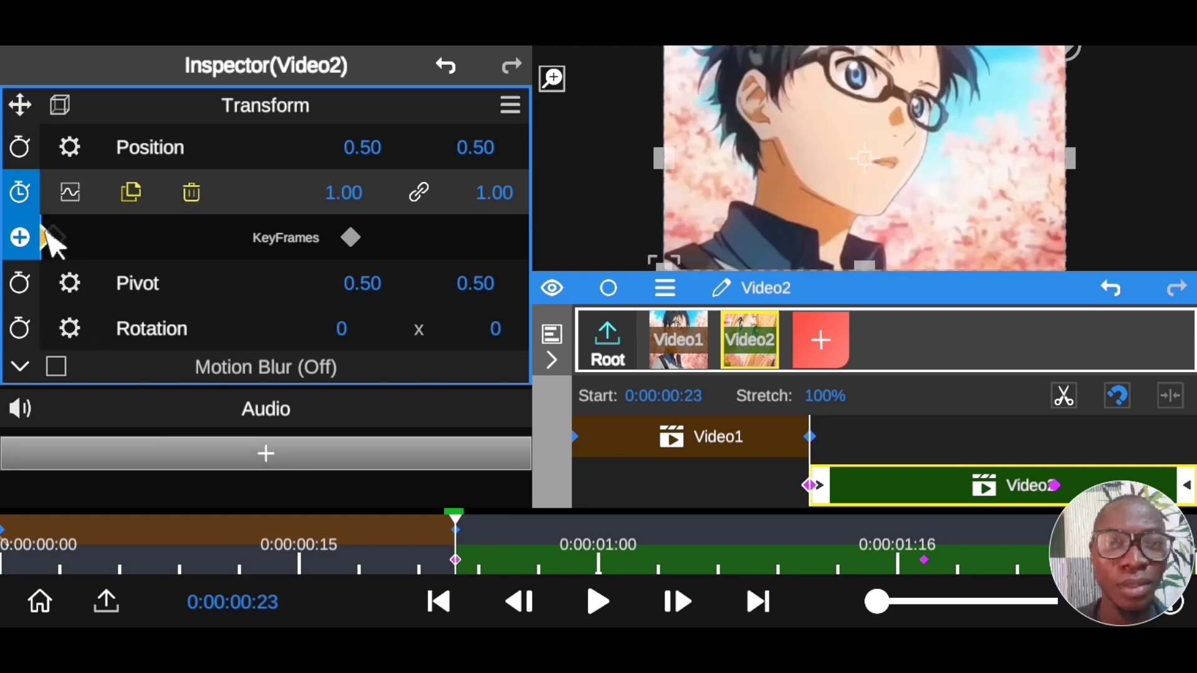
pyautogui.moveTo(54, 243)
pyautogui.mouseDown()
pyautogui.moveTo(81, 245)
pyautogui.moveTo(59, 249)
pyautogui.mouseUp()
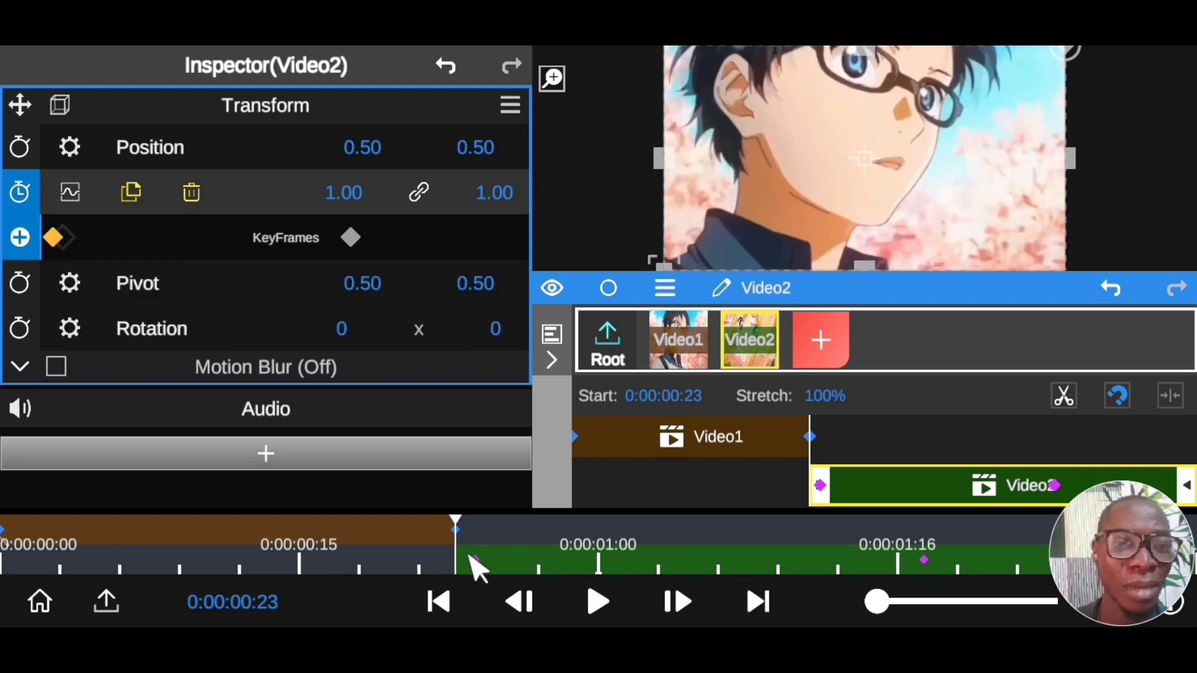
pyautogui.moveTo(464, 556); pyautogui.dragTo(481, 559)
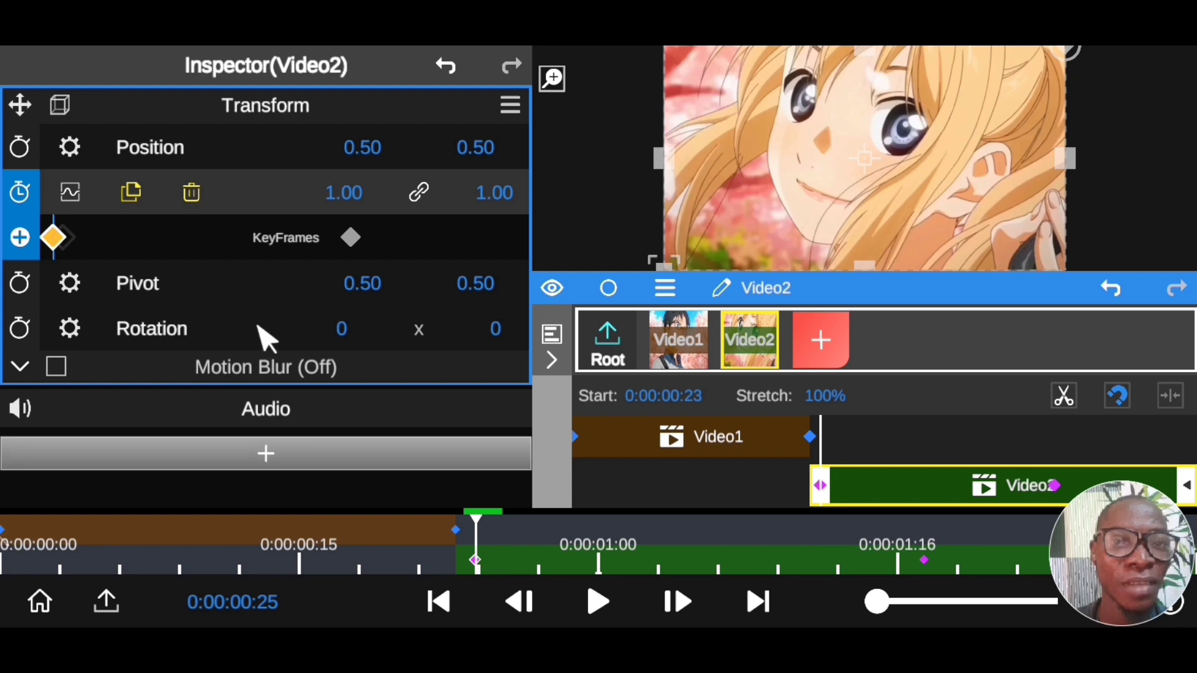
pyautogui.click(344, 194)
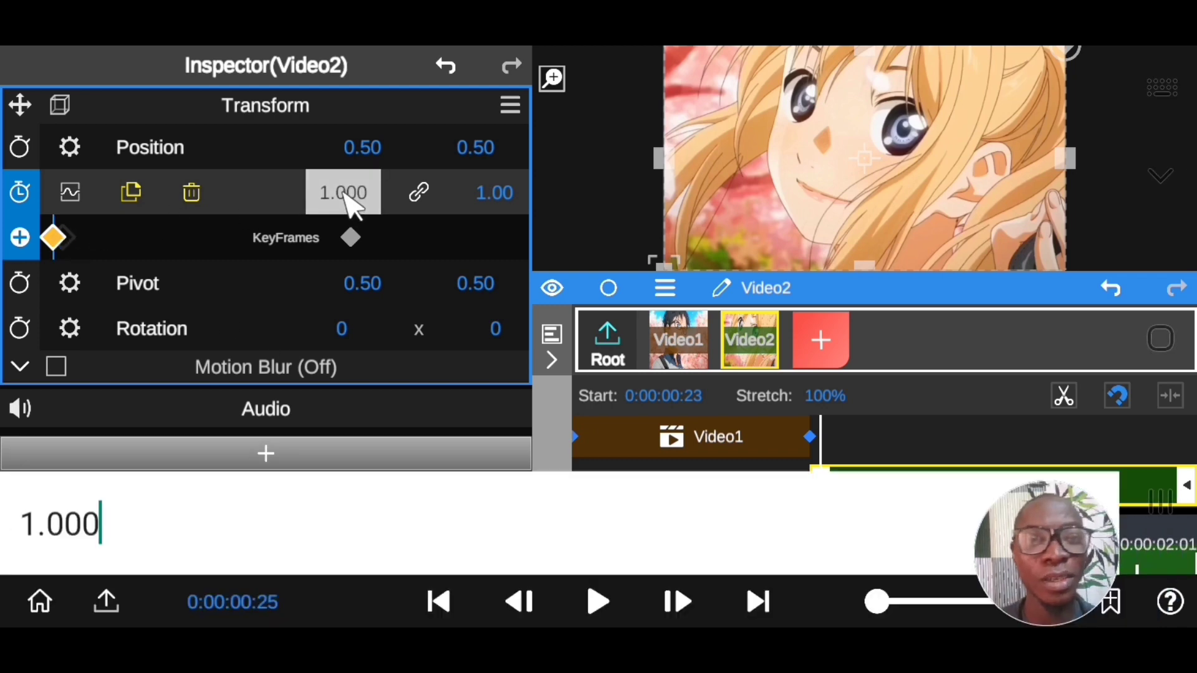
pyautogui.doubleClick(38, 309)
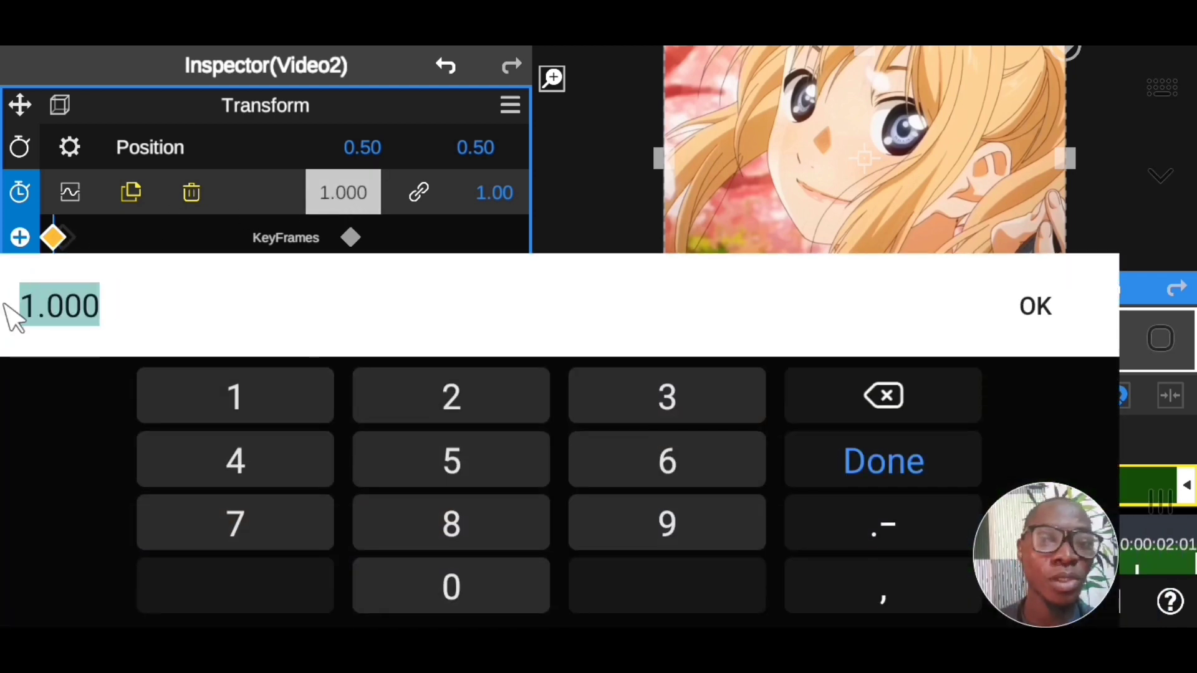
pyautogui.click(471, 401)
pyautogui.click(881, 534)
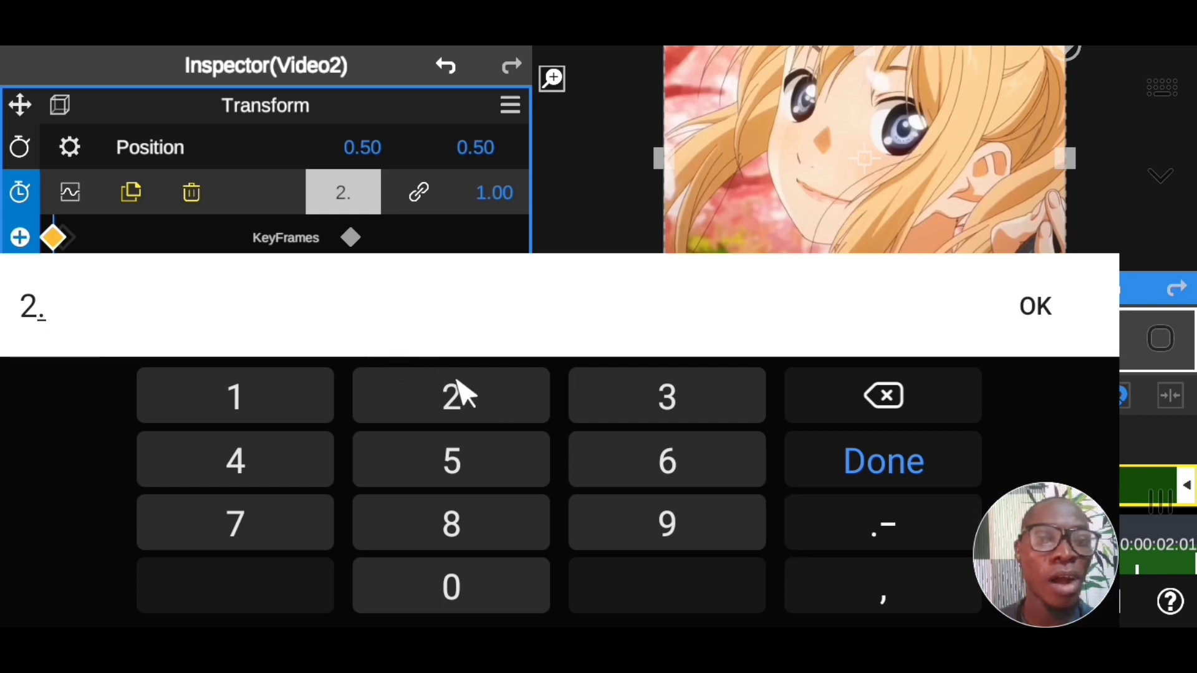
pyautogui.click(280, 532)
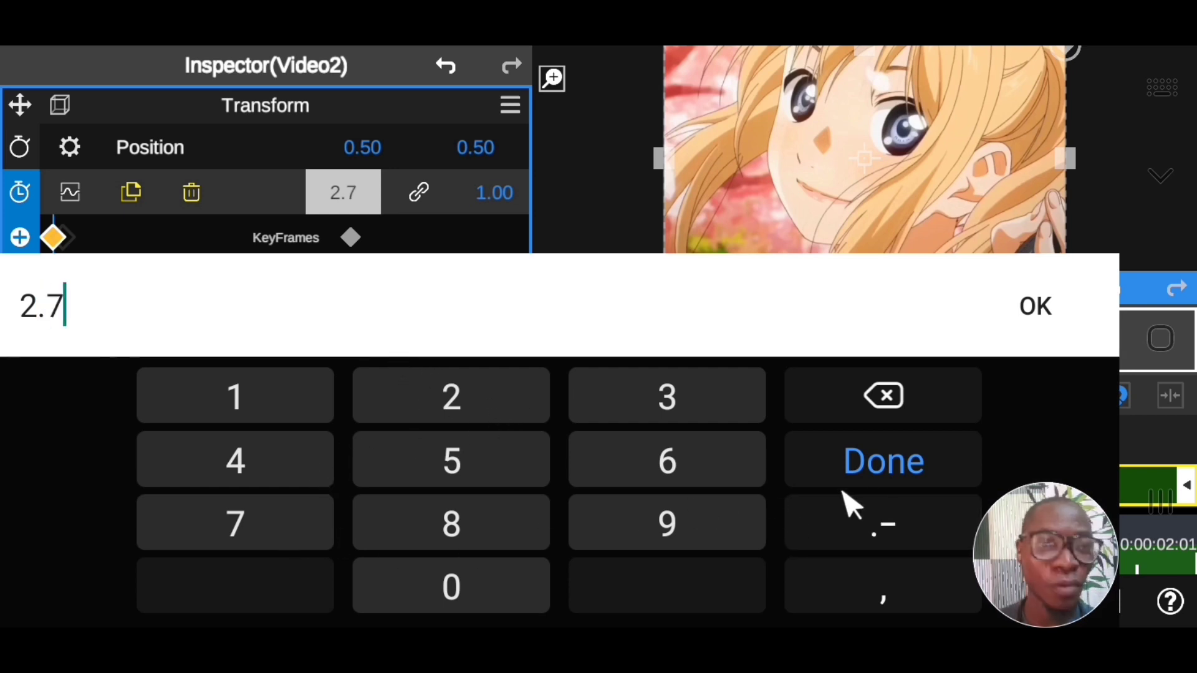
pyautogui.click(889, 474)
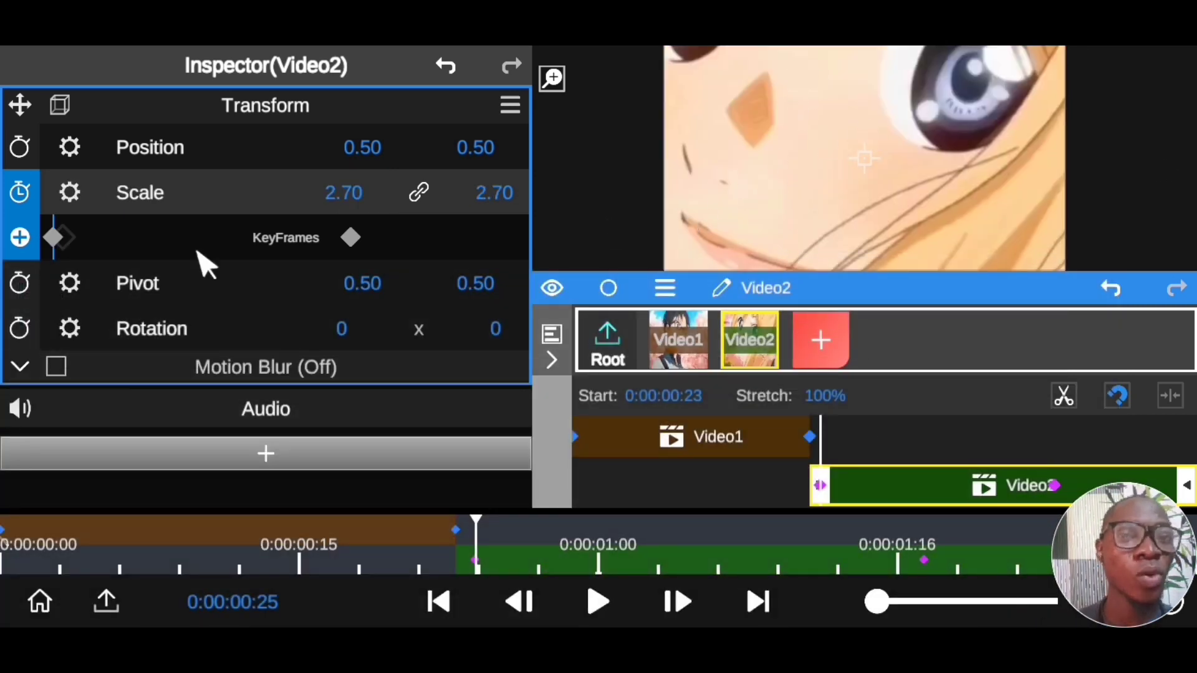
pyautogui.click(54, 238)
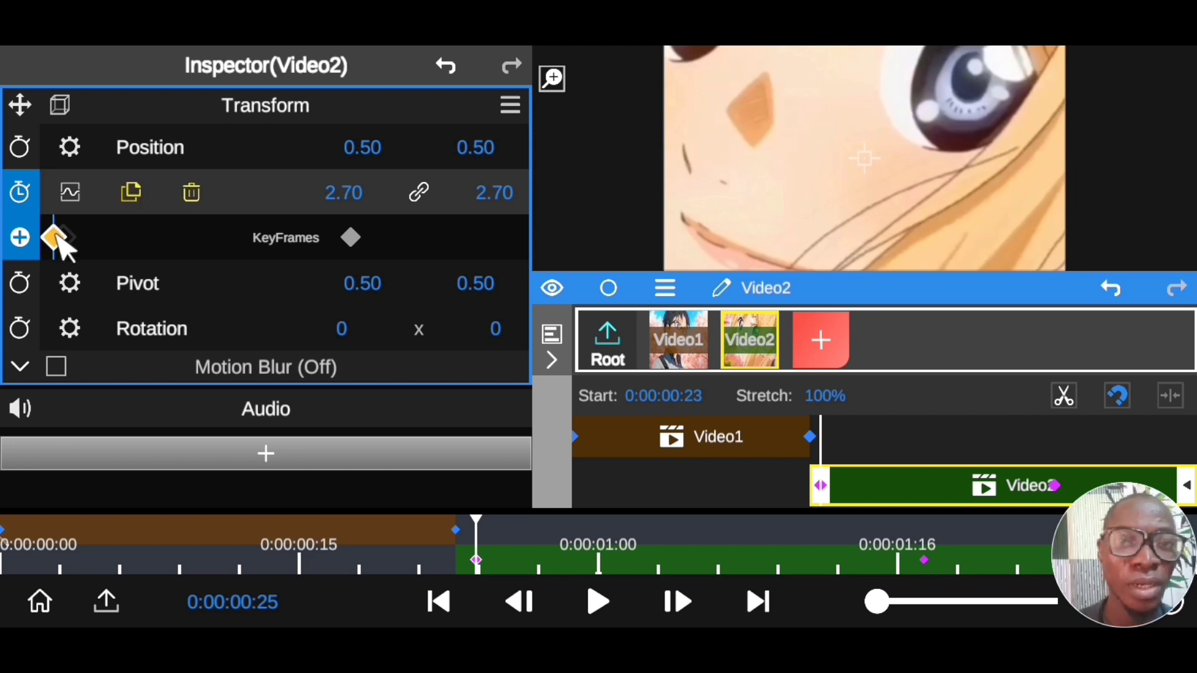
pyautogui.moveTo(47, 240); pyautogui.dragTo(35, 238)
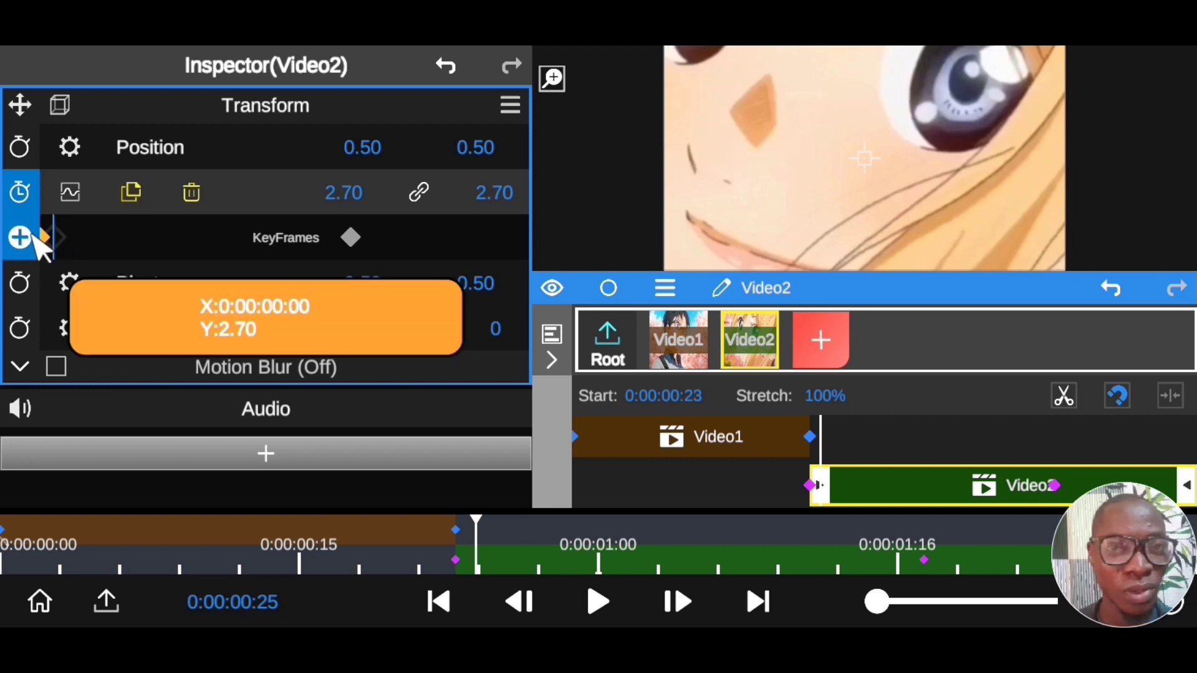
# Step: Play the clip repeatedly from the start of Video2 to check the linear zoom-out
pyautogui.moveTo(476, 548)
pyautogui.mouseDown()
pyautogui.moveTo(459, 542)
pyautogui.moveTo(470, 548)
pyautogui.moveTo(462, 555)
pyautogui.moveTo(674, 596)
pyautogui.moveTo(982, 595)
pyautogui.moveTo(514, 549)
pyautogui.moveTo(759, 562)
pyautogui.moveTo(409, 555)
pyautogui.moveTo(476, 564)
pyautogui.mouseUp()
pyautogui.click(603, 601)
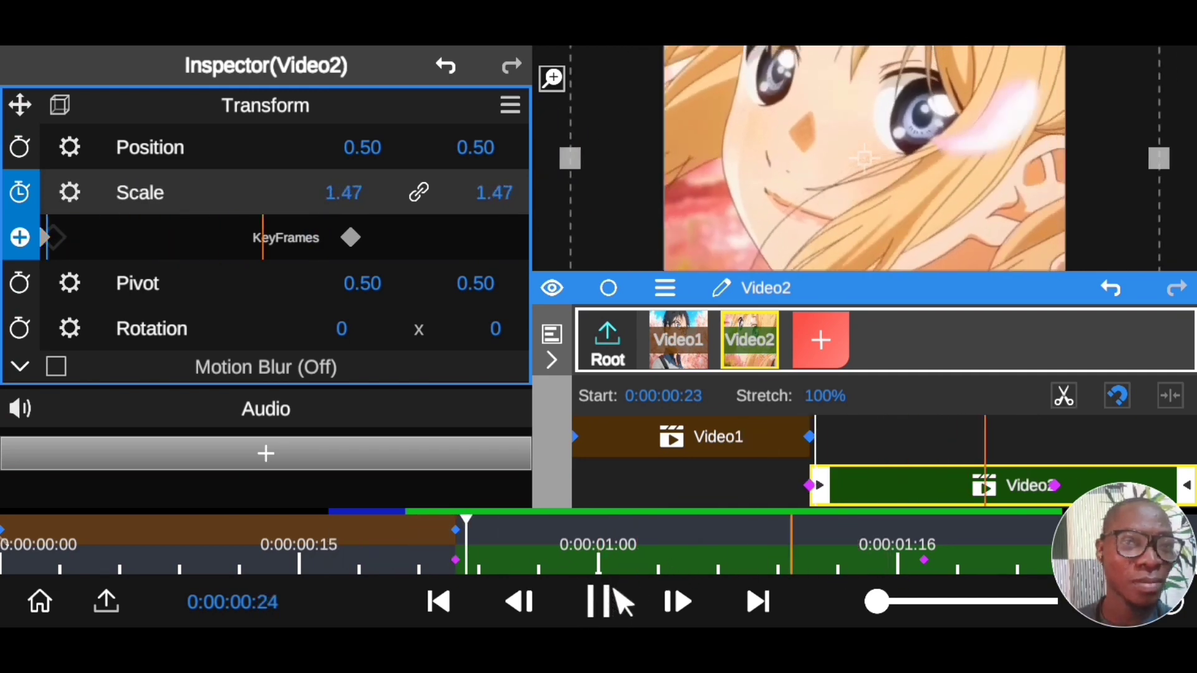
pyautogui.click(606, 605)
pyautogui.click(607, 608)
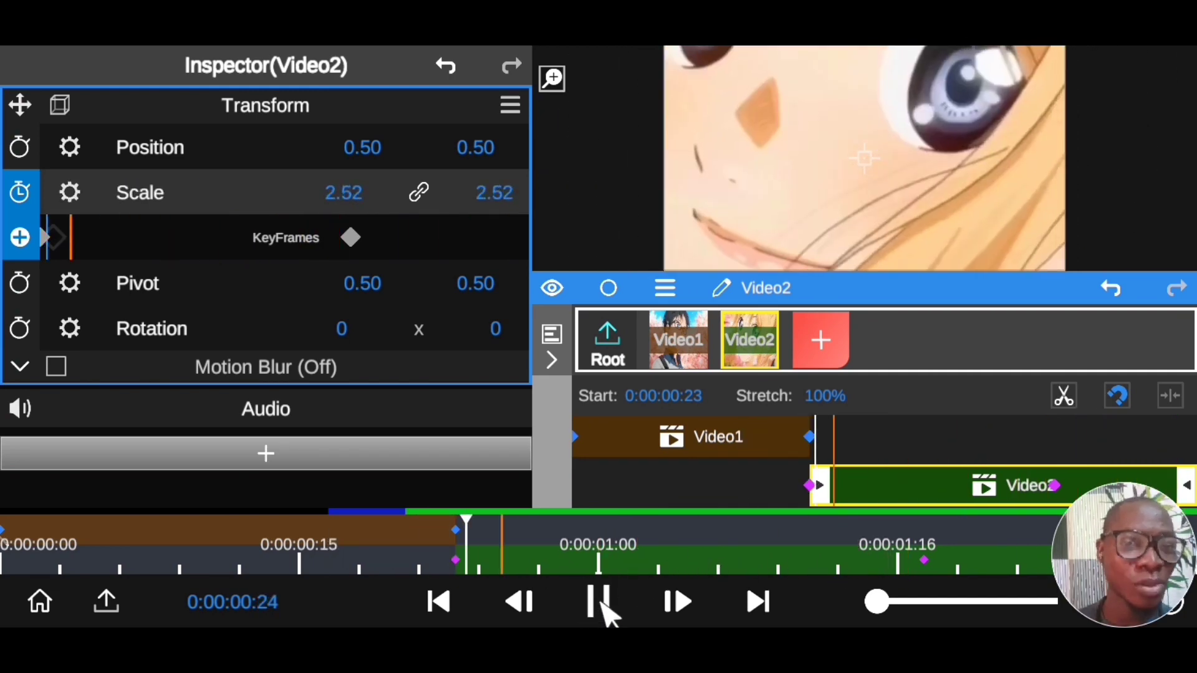
pyautogui.click(602, 603)
pyautogui.click(606, 607)
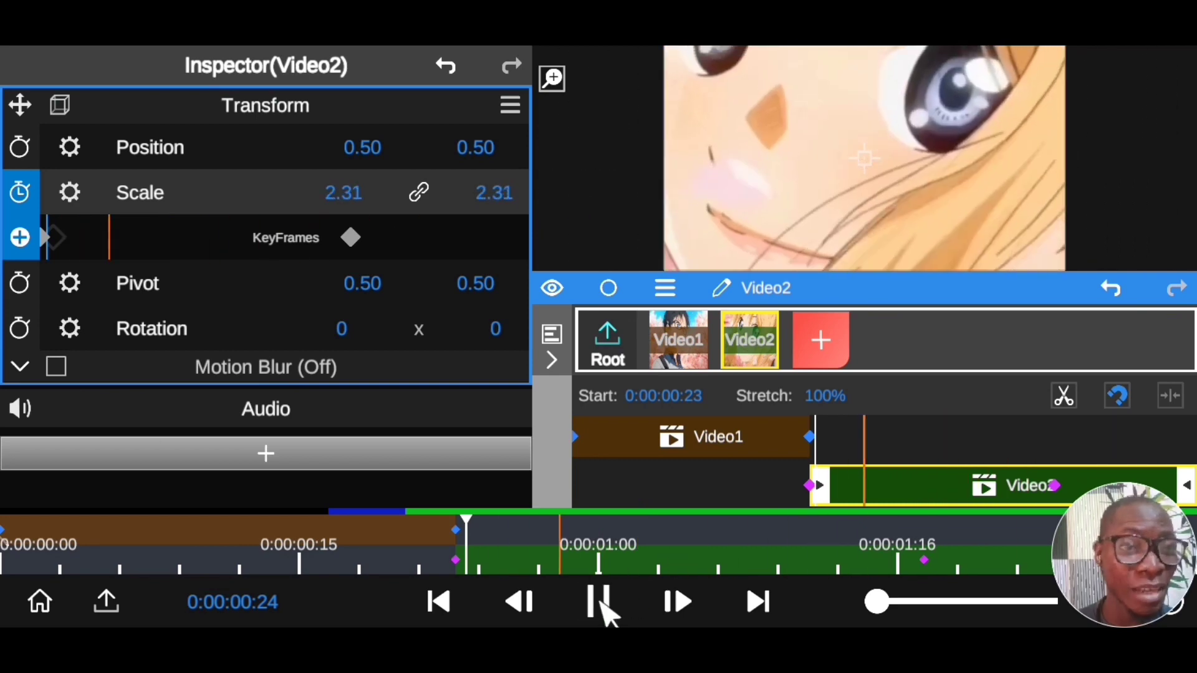
# Step: Open Video2's Scale curve, make the first keyframe a curve point and pull its handle straight down for a fast start
pyautogui.moveTo(395, 247); pyautogui.dragTo(31, 245)
pyautogui.click(70, 192)
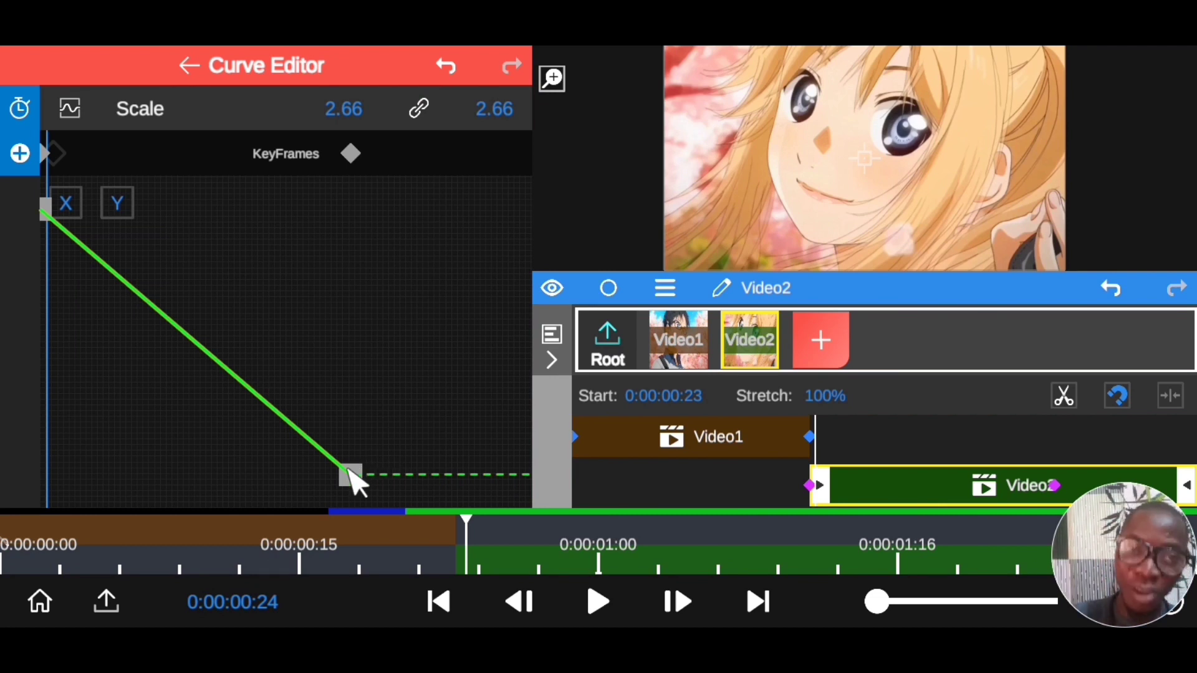
pyautogui.click(46, 205)
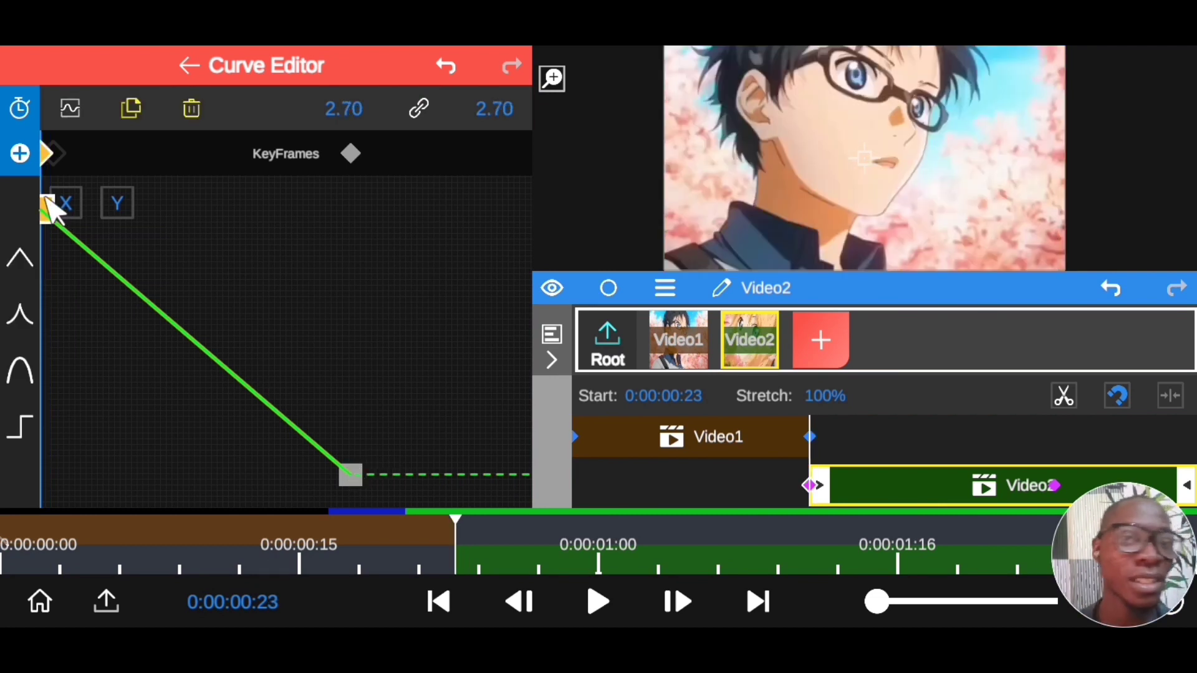
pyautogui.click(21, 316)
pyautogui.moveTo(195, 342); pyautogui.dragTo(43, 438)
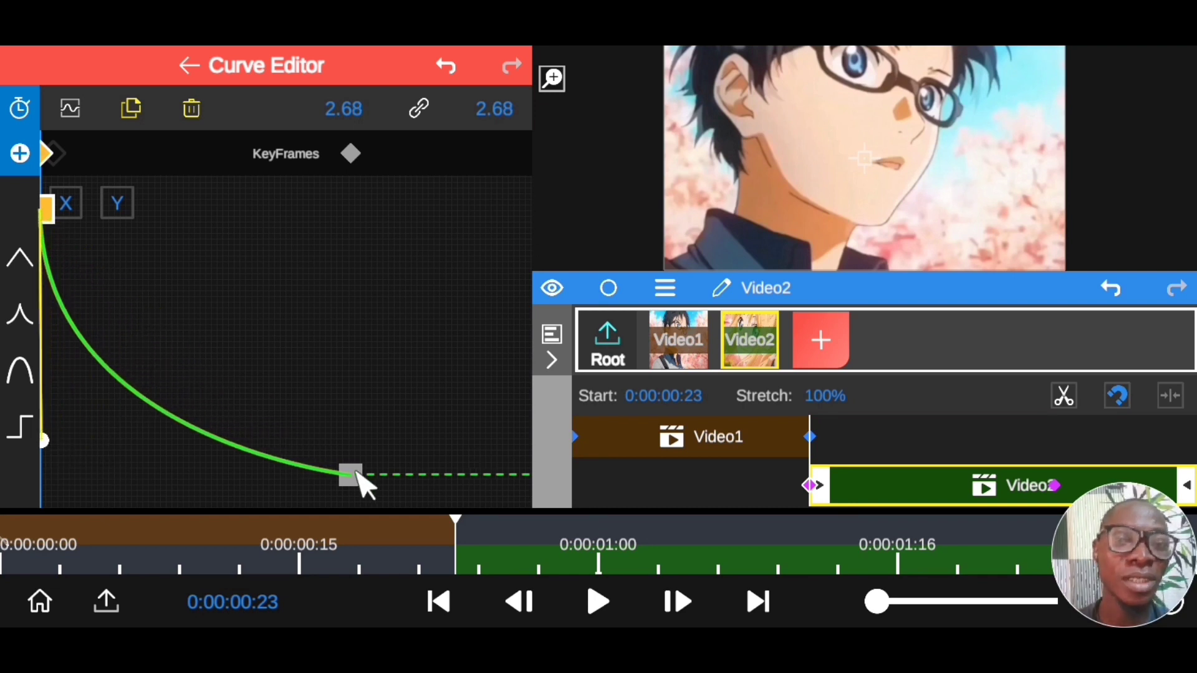
# Step: Make Video2's last Scale keyframe a curve point and pull its handle back to the first keyframe's time, almost level
pyautogui.click(352, 475)
pyautogui.click(25, 311)
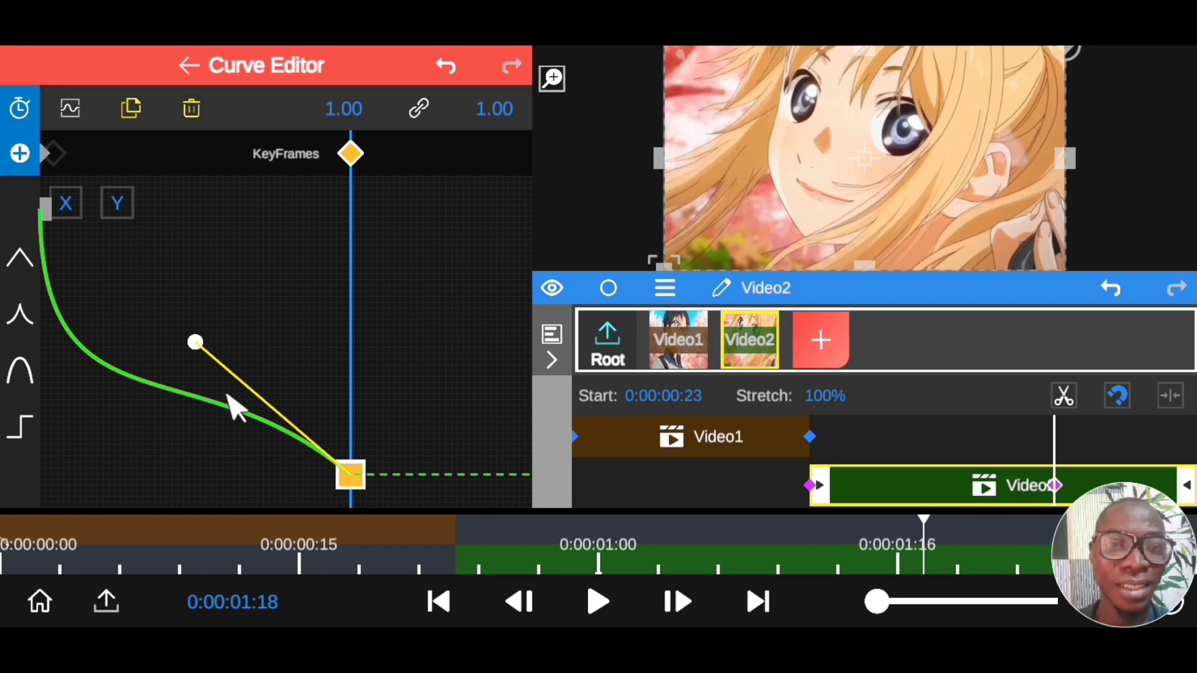
pyautogui.moveTo(196, 342); pyautogui.dragTo(9, 466)
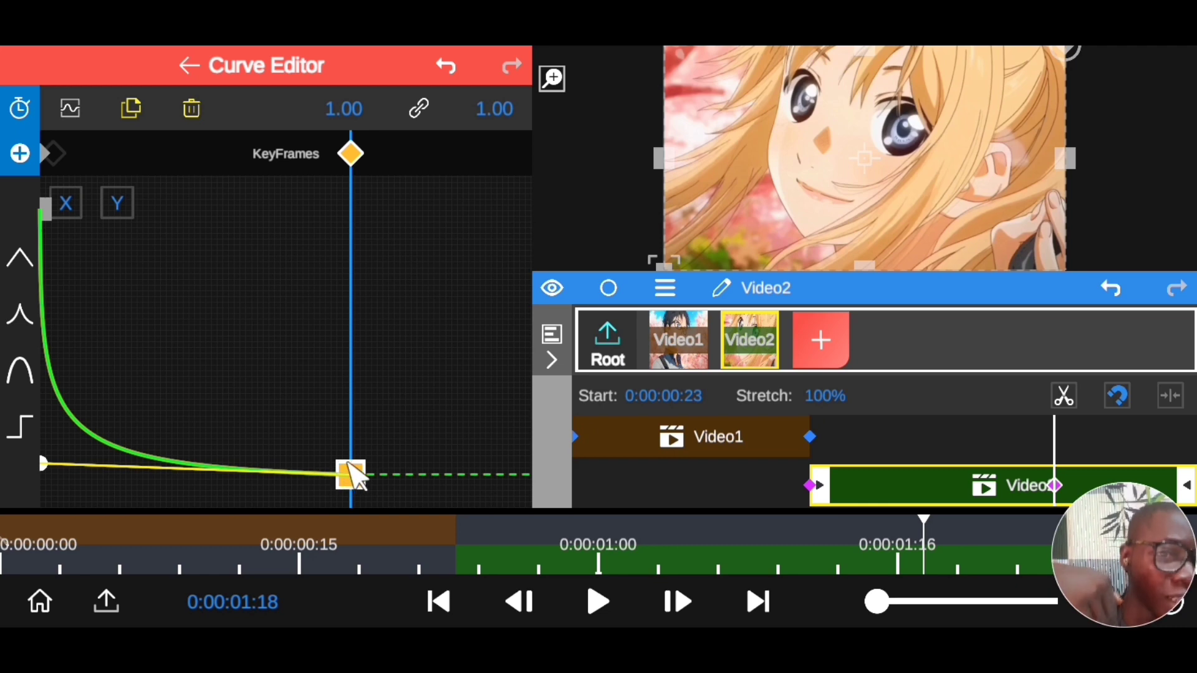
# Step: Replay Video2 from its first frame to check the speed of the eased zoom-out
pyautogui.moveTo(459, 546)
pyautogui.mouseDown()
pyautogui.moveTo(419, 543)
pyautogui.moveTo(462, 551)
pyautogui.mouseUp()
pyautogui.click(599, 602)
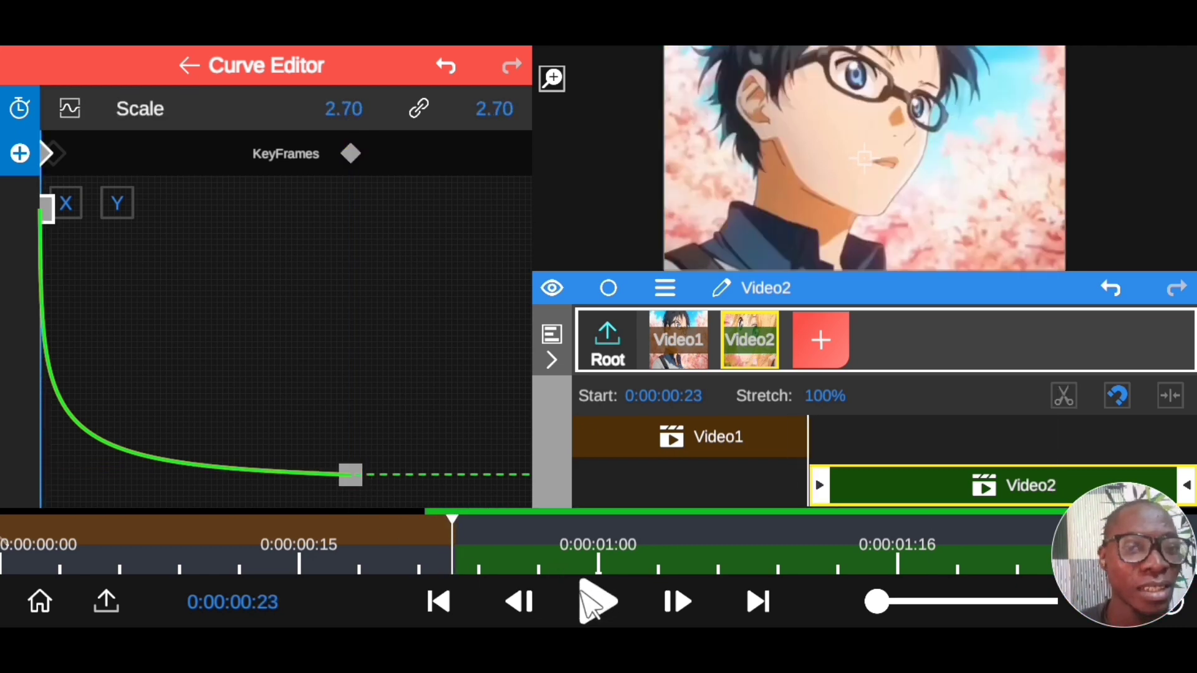
pyautogui.click(464, 570)
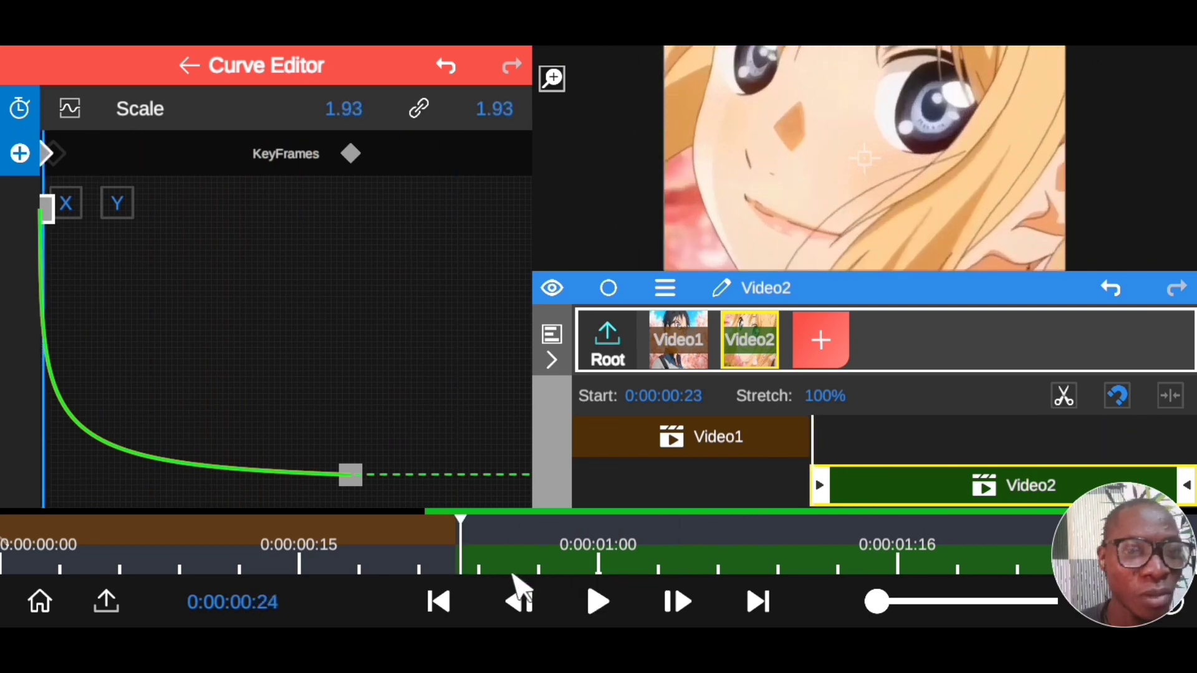
pyautogui.click(597, 602)
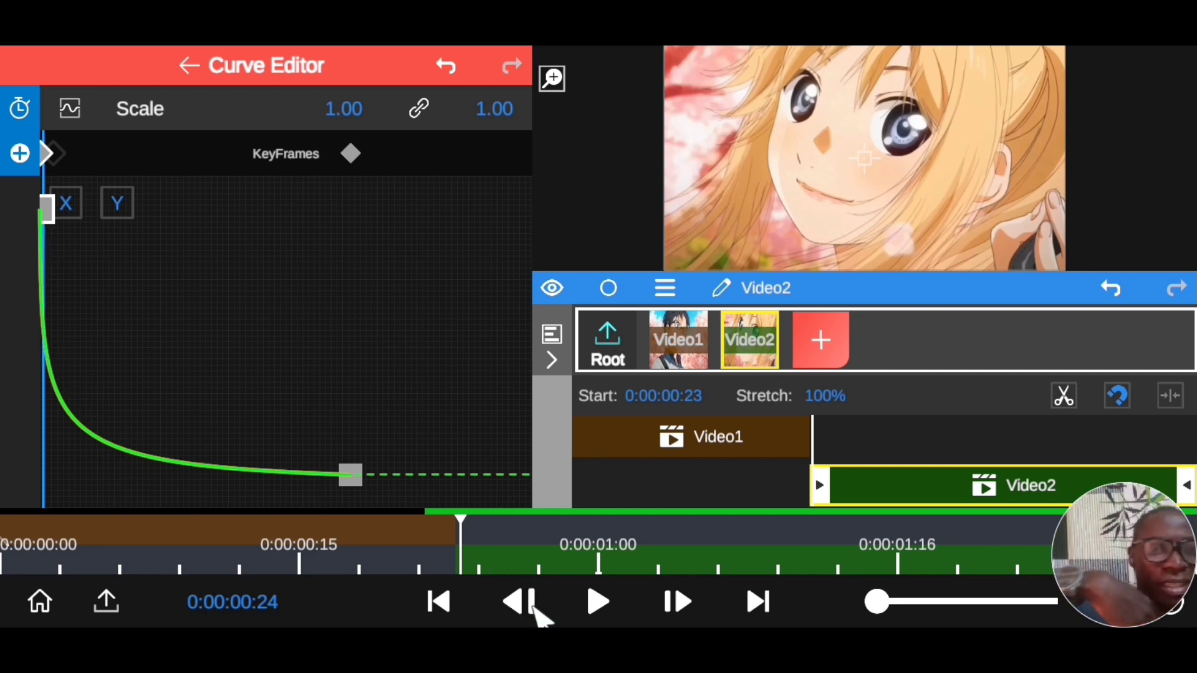
pyautogui.click(597, 602)
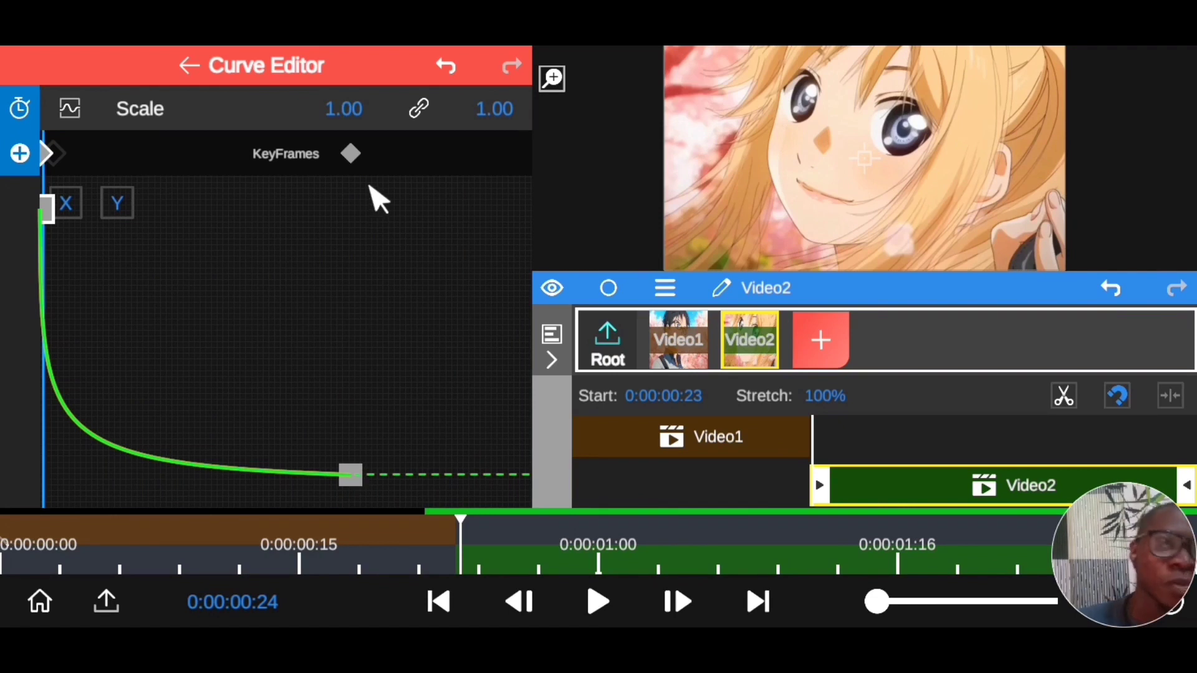
# Step: Move Video2's last Scale keyframe slightly earlier to shorten the zoom-out and replay the clip several times
pyautogui.moveTo(351, 154); pyautogui.dragTo(294, 154)
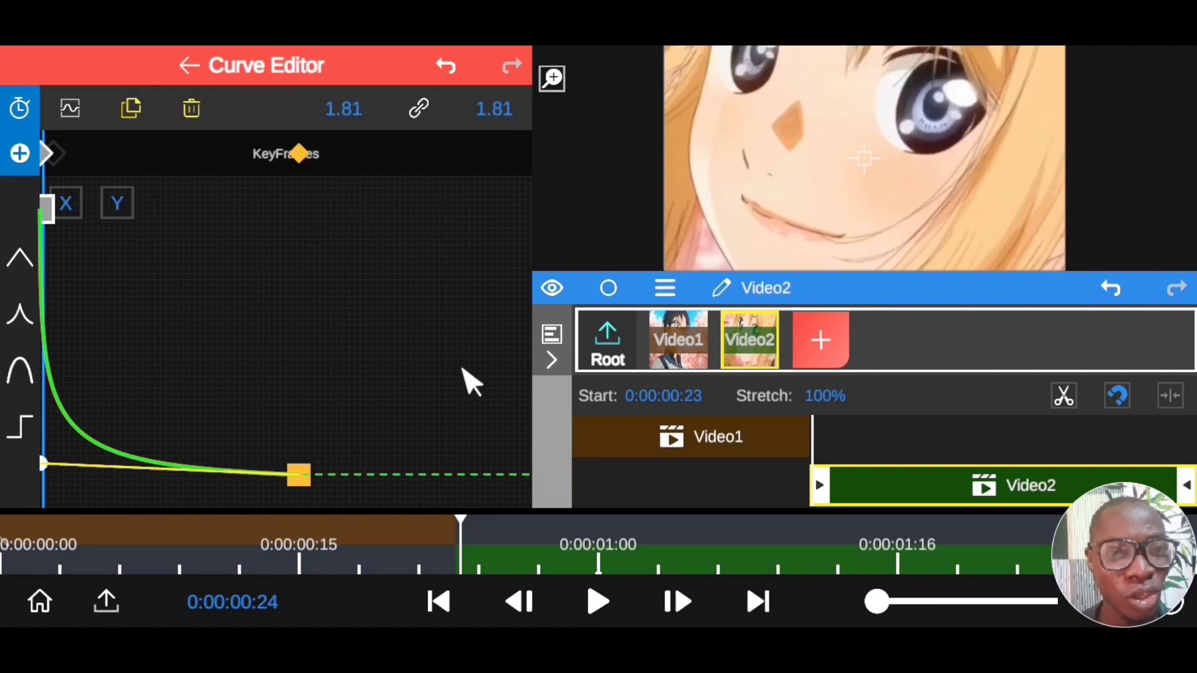
pyautogui.click(591, 602)
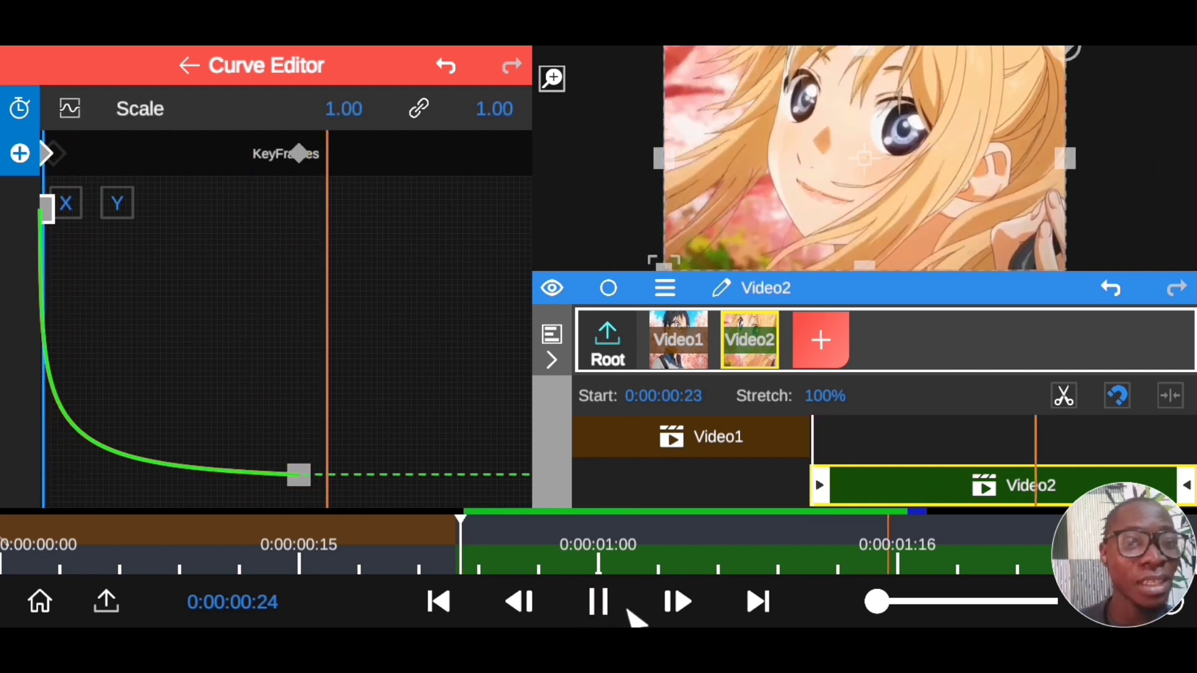
pyautogui.click(599, 603)
pyautogui.click(598, 603)
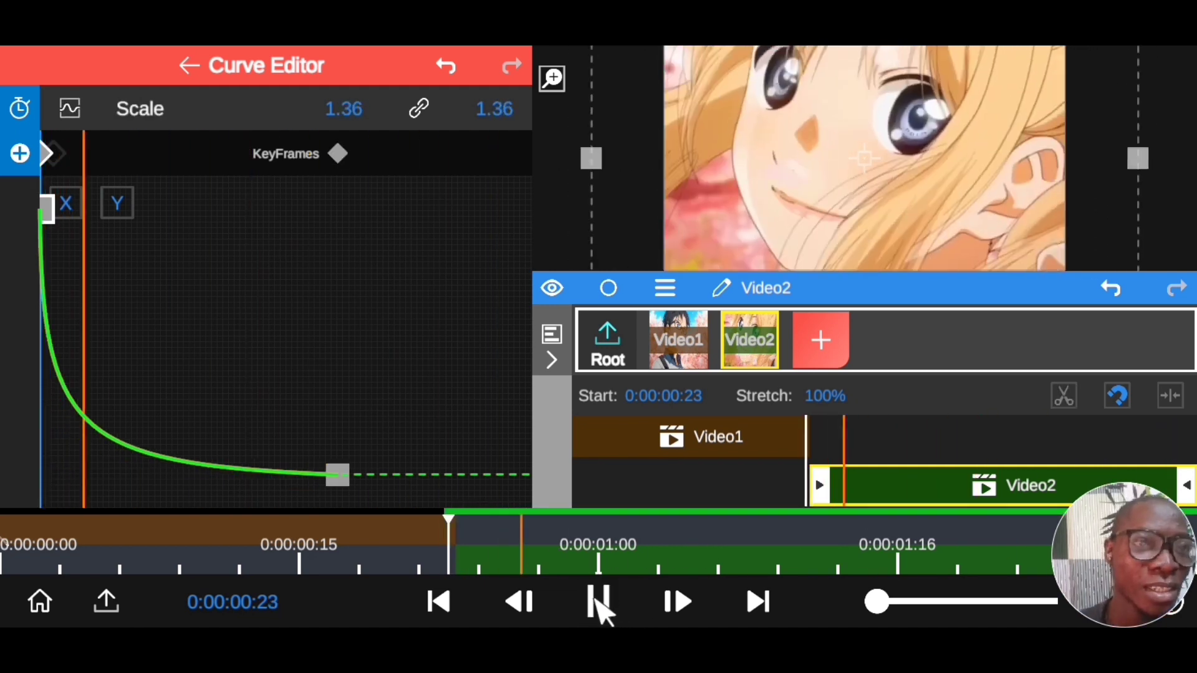
pyautogui.click(598, 603)
pyautogui.click(592, 602)
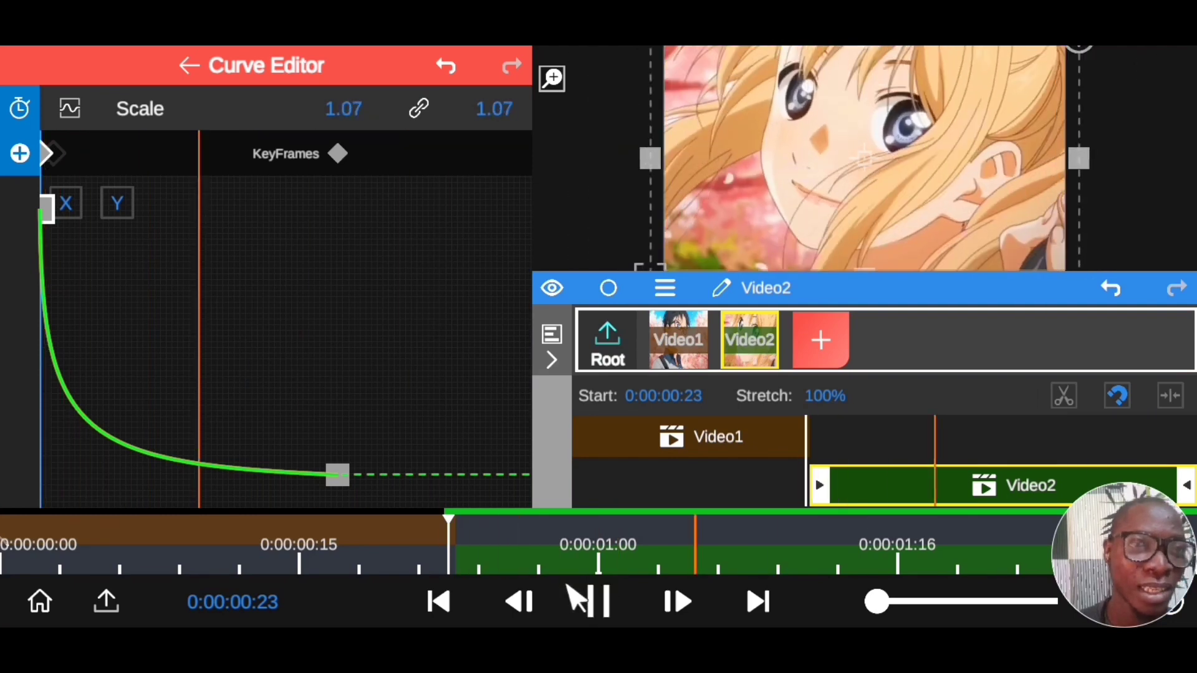
# Step: Reset Video2's first Scale keyframe to a curve point, pull its handle straight down again, and leave the curve editor
pyautogui.click(47, 209)
pyautogui.click(28, 312)
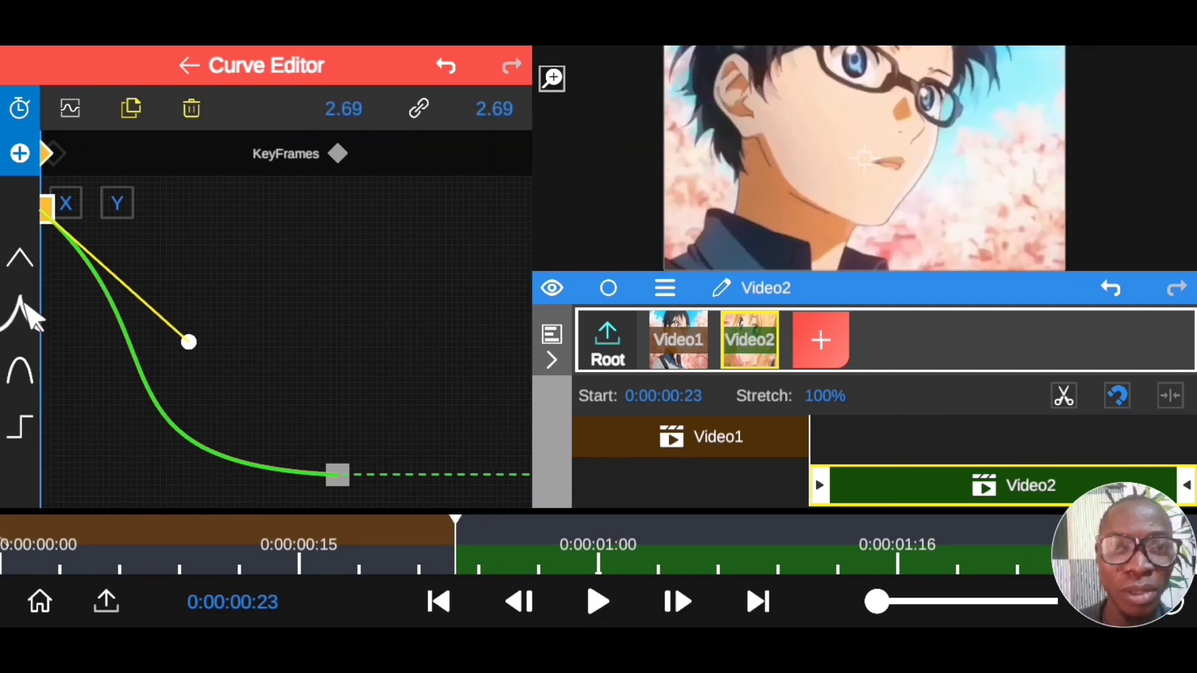
pyautogui.moveTo(188, 342); pyautogui.dragTo(42, 462)
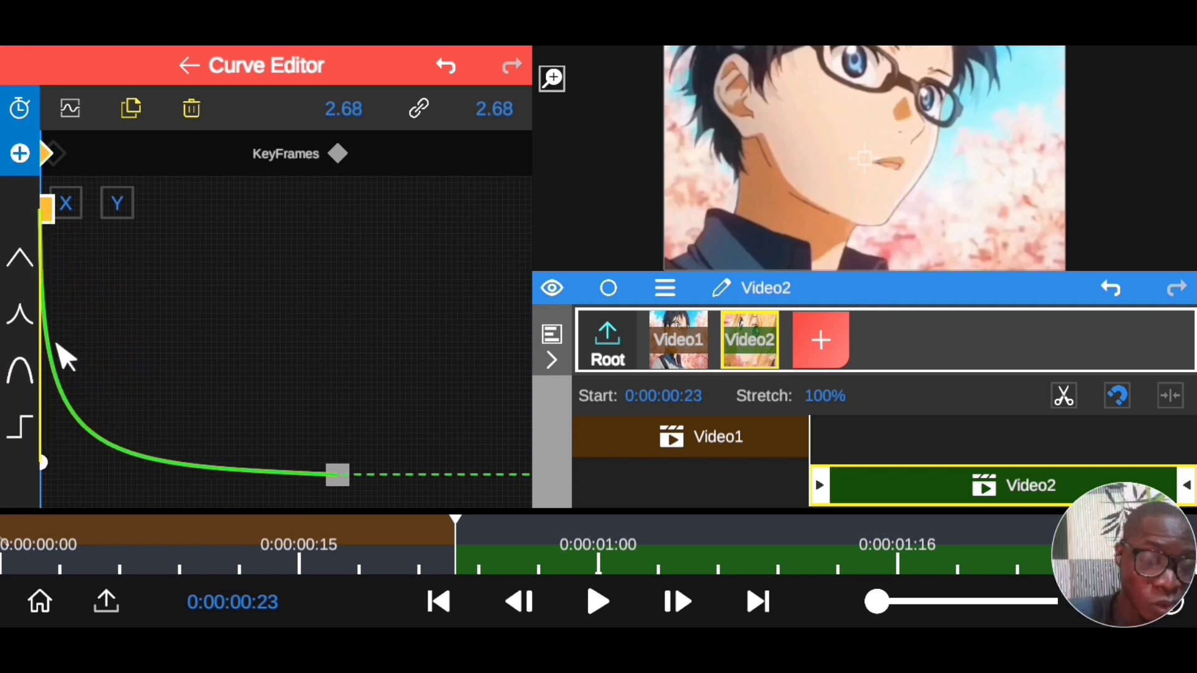
pyautogui.click(337, 475)
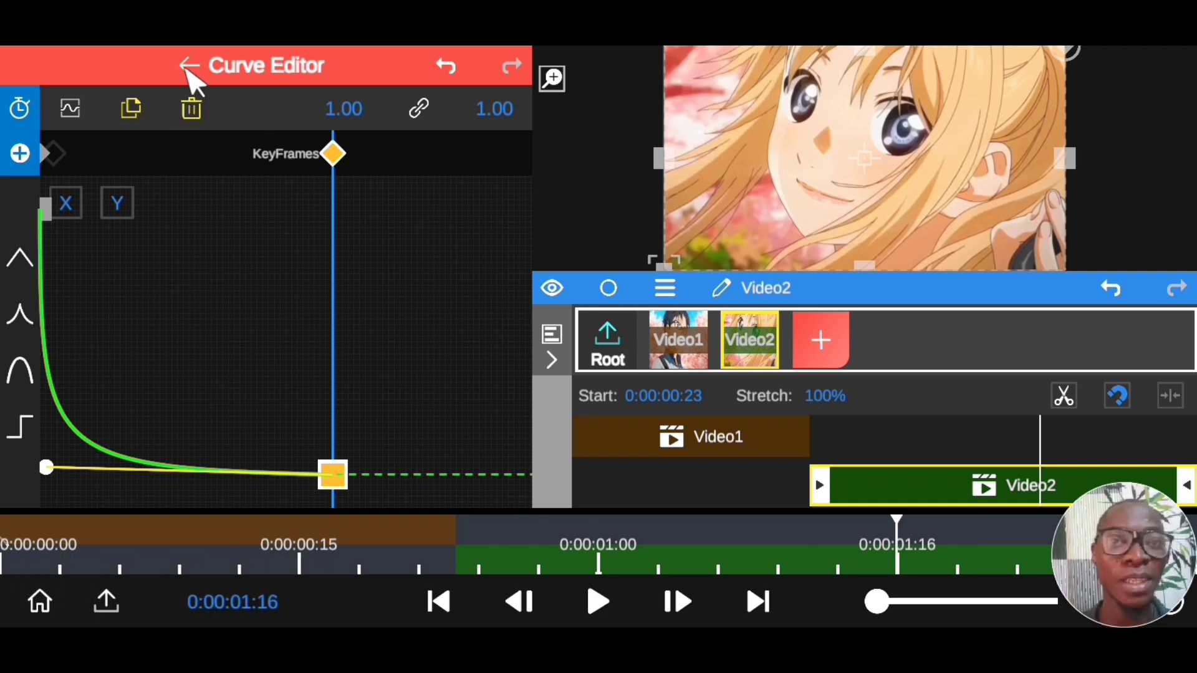
pyautogui.click(229, 65)
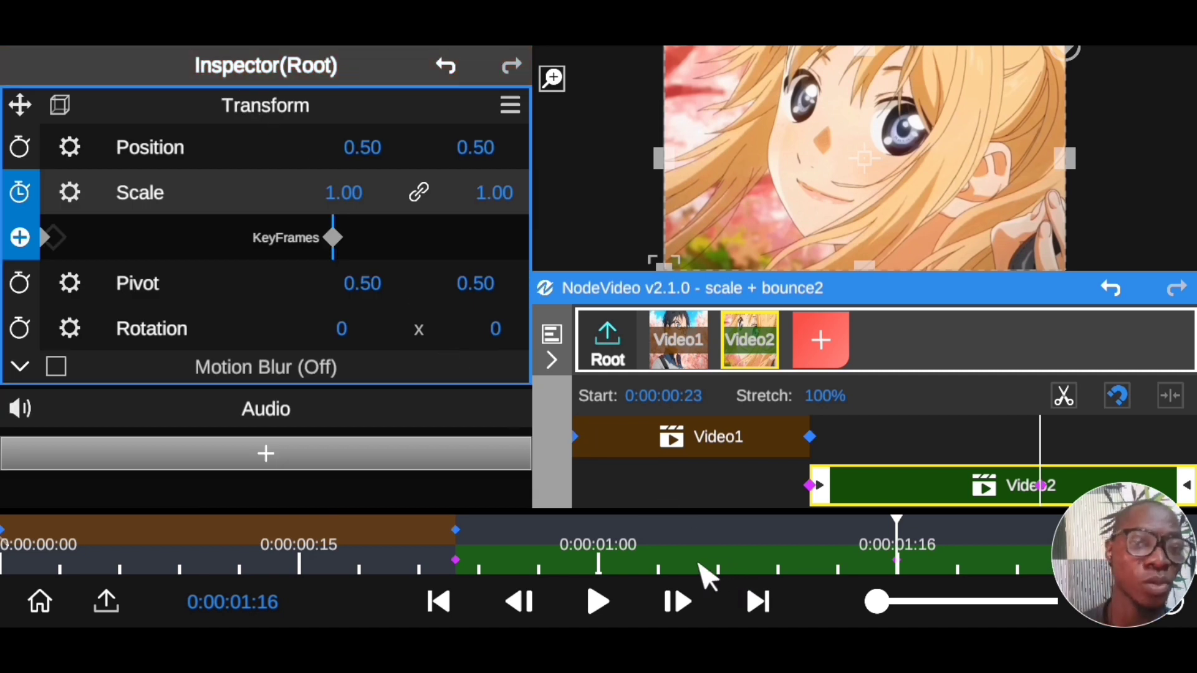
# Step: Replay the whole transition from the first frame several times with an enlarged preview to check the zoom
pyautogui.moveTo(711, 569); pyautogui.dragTo(27, 574)
pyautogui.click(611, 605)
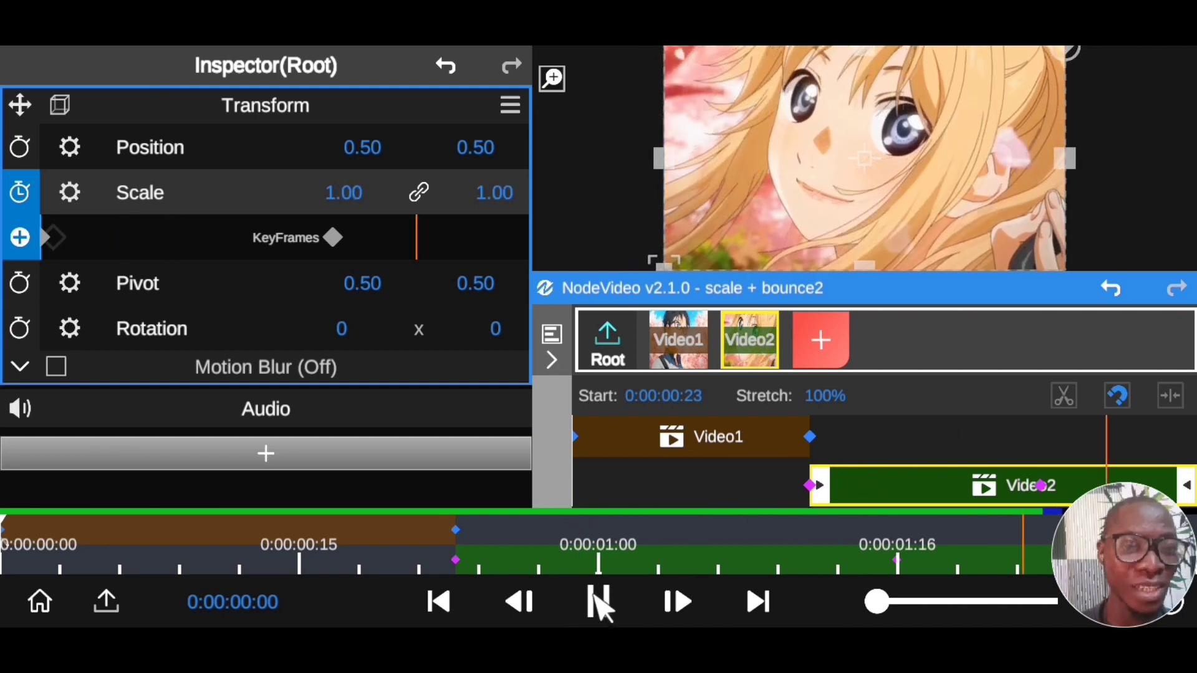
pyautogui.click(601, 607)
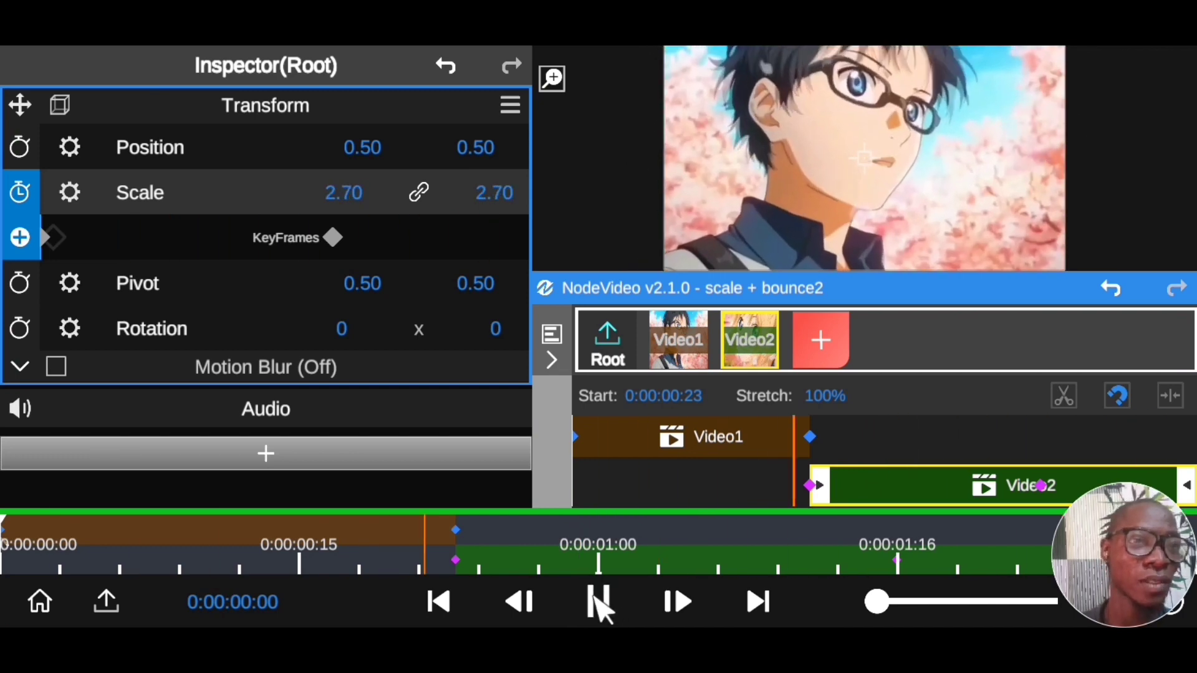
pyautogui.moveTo(877, 285); pyautogui.dragTo(886, 404)
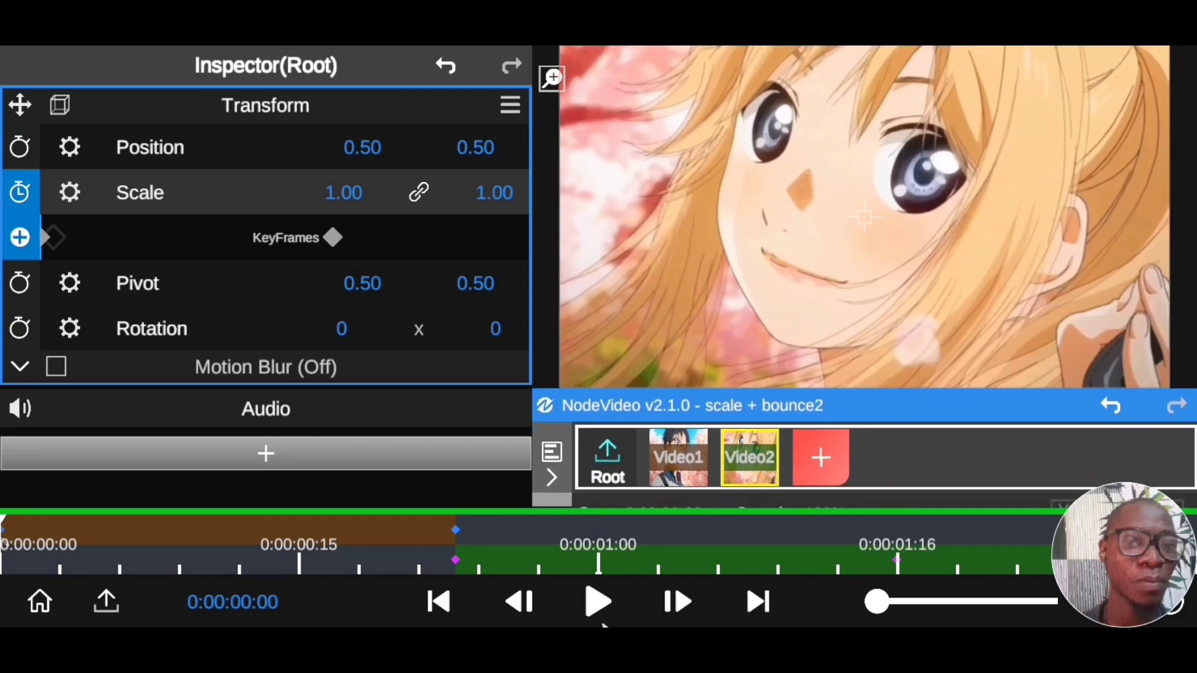
pyautogui.click(599, 604)
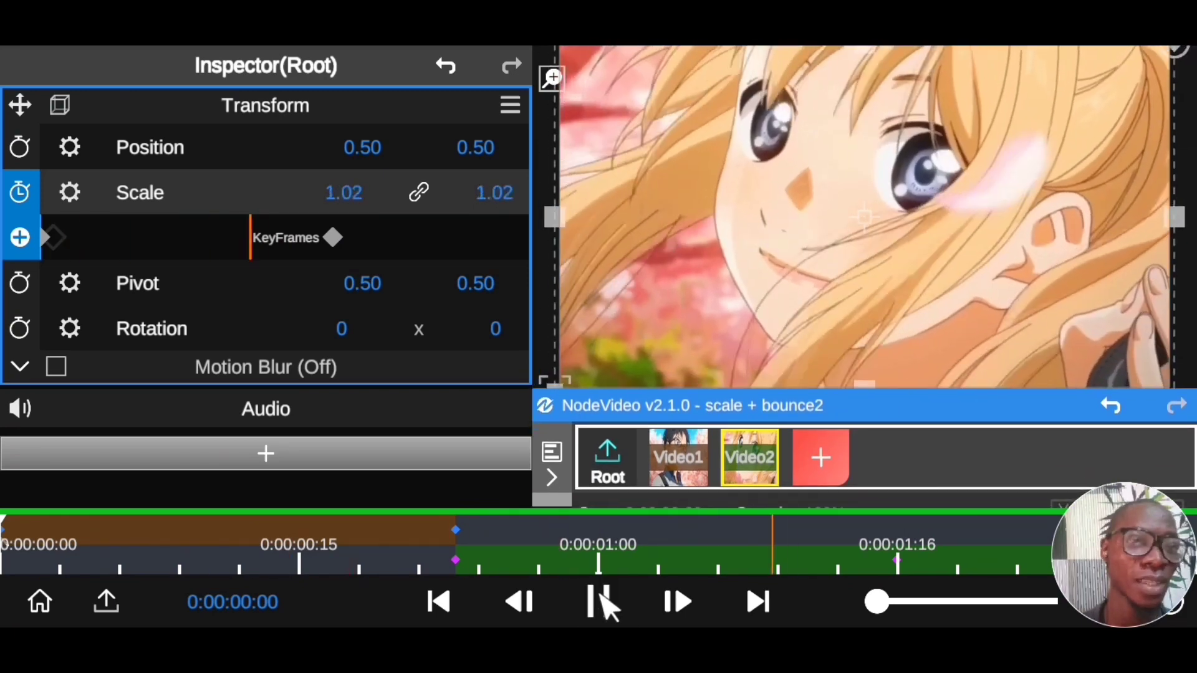
pyautogui.click(600, 602)
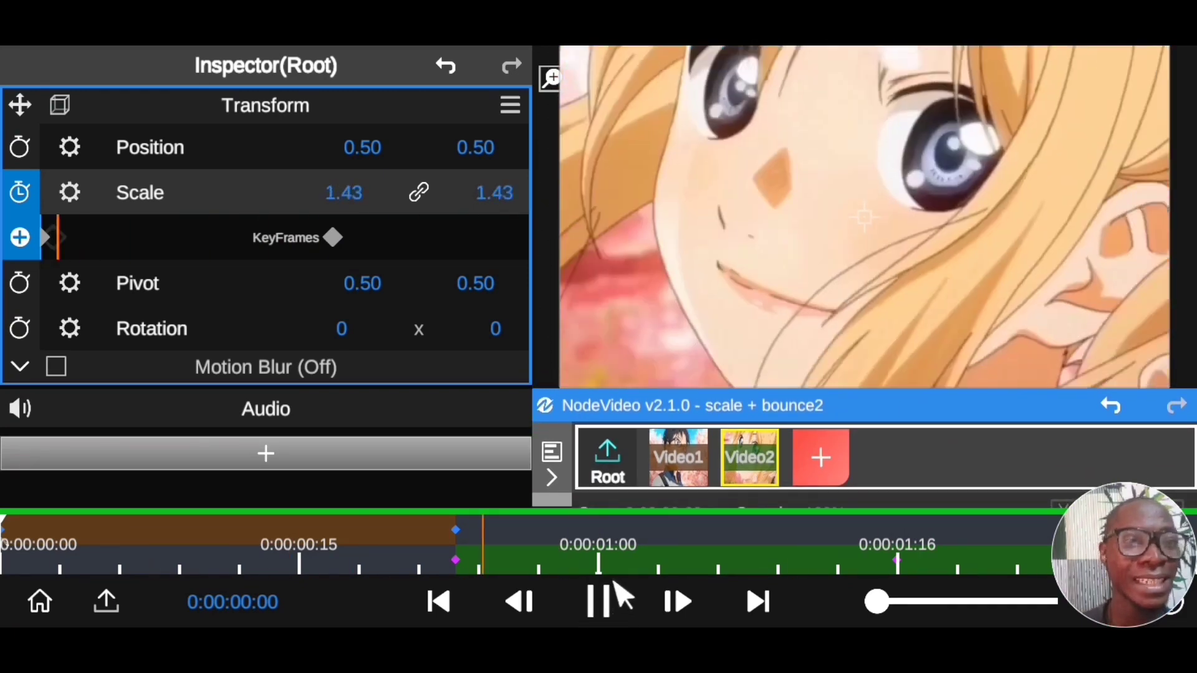
pyautogui.moveTo(896, 402); pyautogui.dragTo(907, 230)
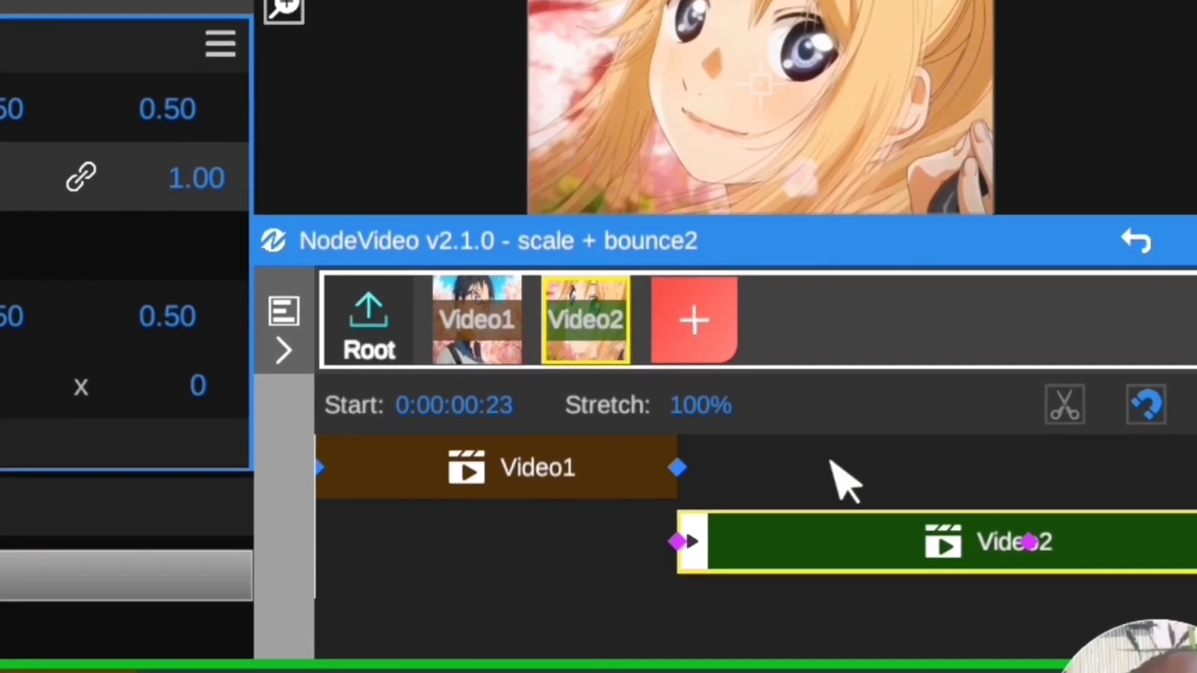
# Step: Turn on Position keyframing for Video2 and add a Position keyframe near the clip's start
pyautogui.click(801, 540)
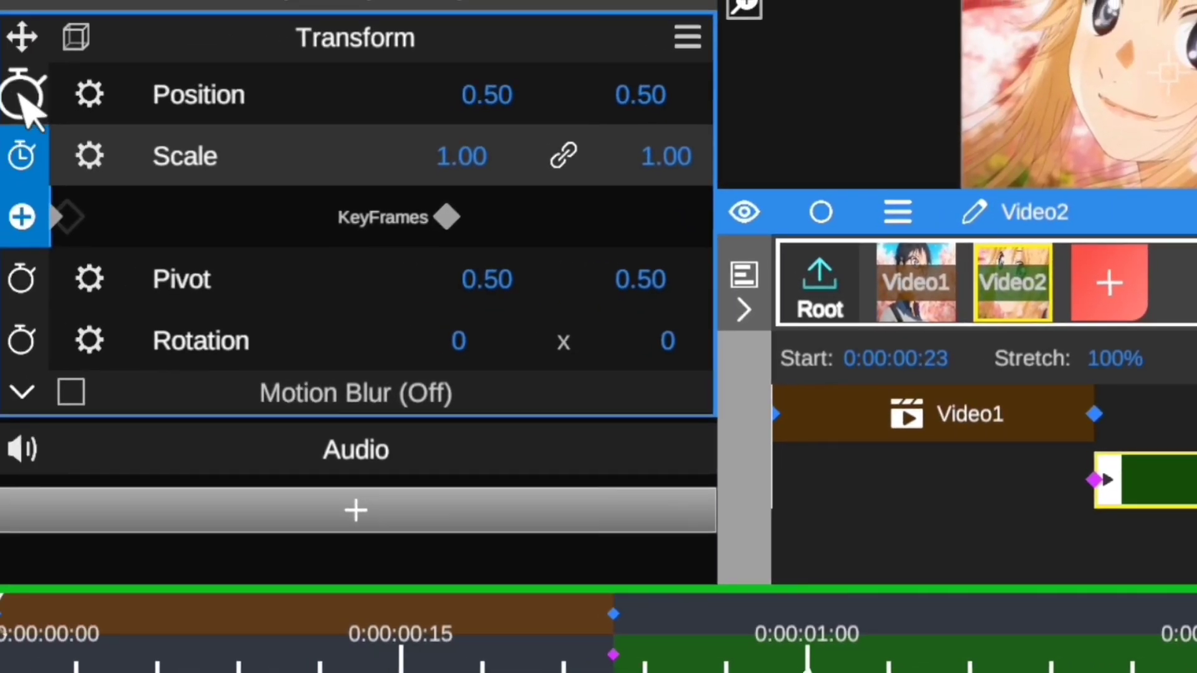
pyautogui.click(21, 100)
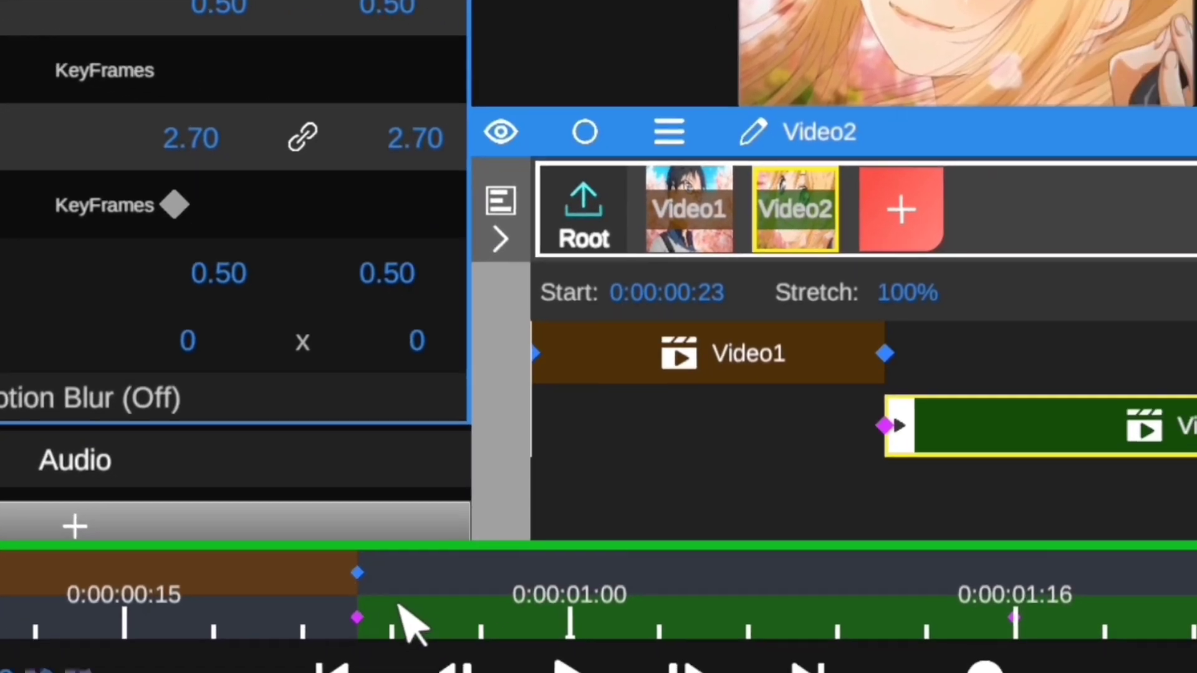
pyautogui.moveTo(657, 636); pyautogui.dragTo(626, 645)
pyautogui.moveTo(272, 597); pyautogui.dragTo(265, 596)
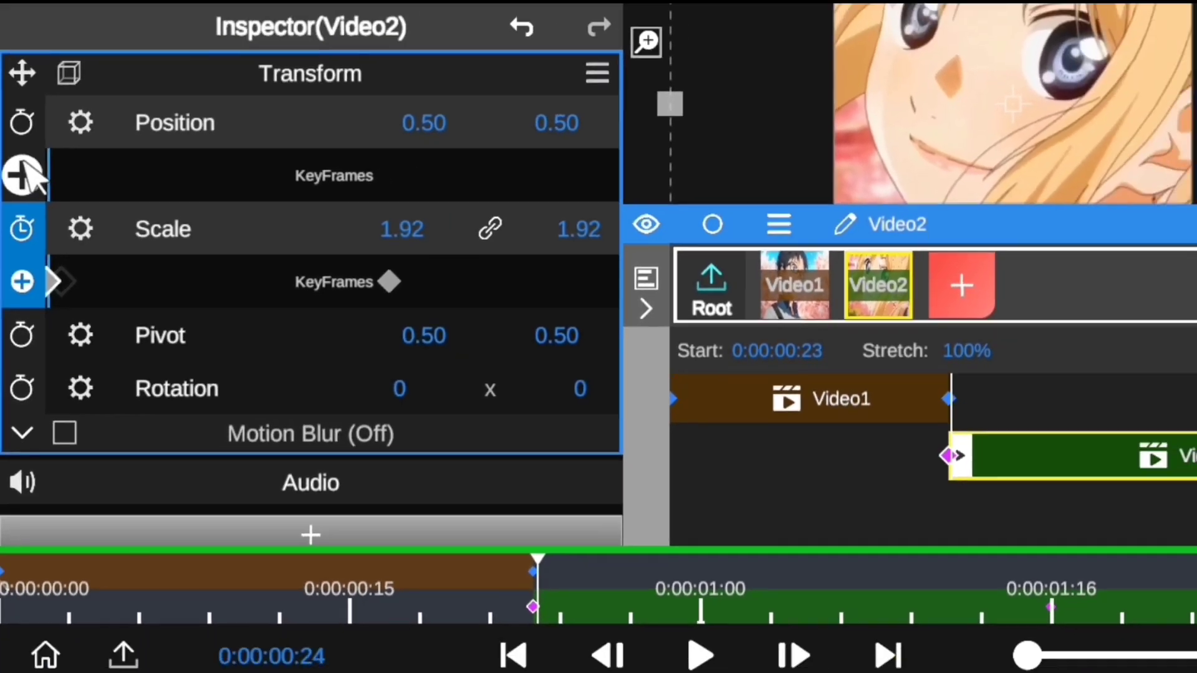
pyautogui.click(25, 188)
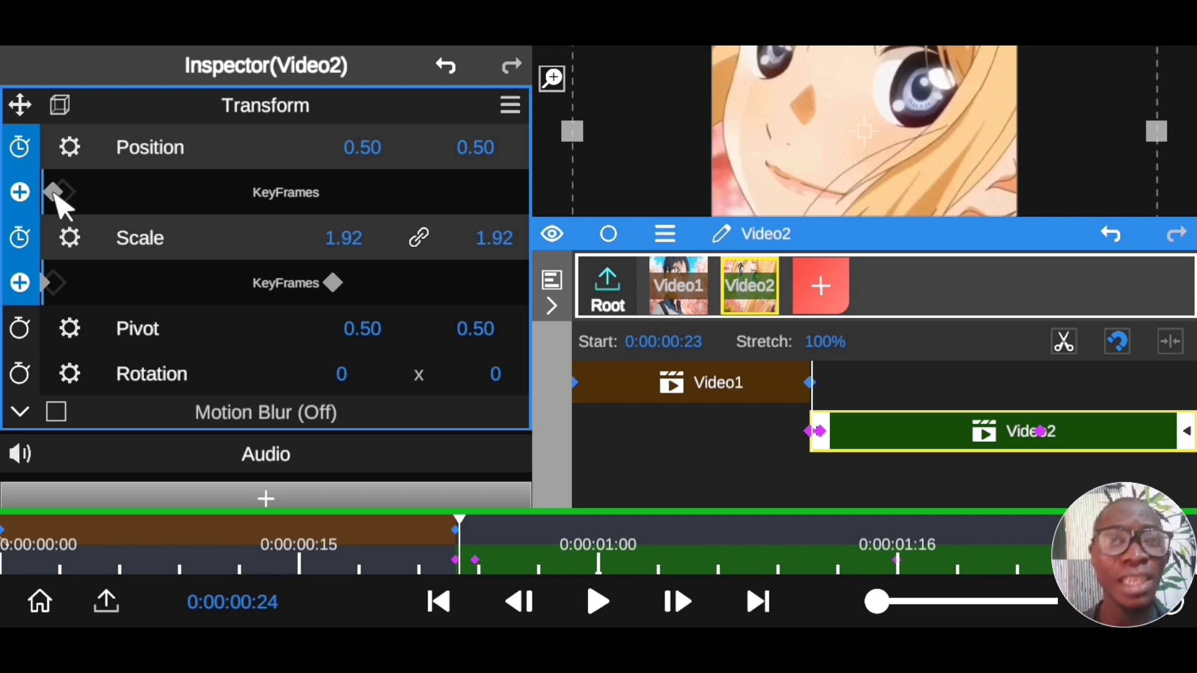
# Step: Set the vertical Position of Video2's new keyframe to 0.63 and move the keyframe to the clip's start
pyautogui.click(53, 192)
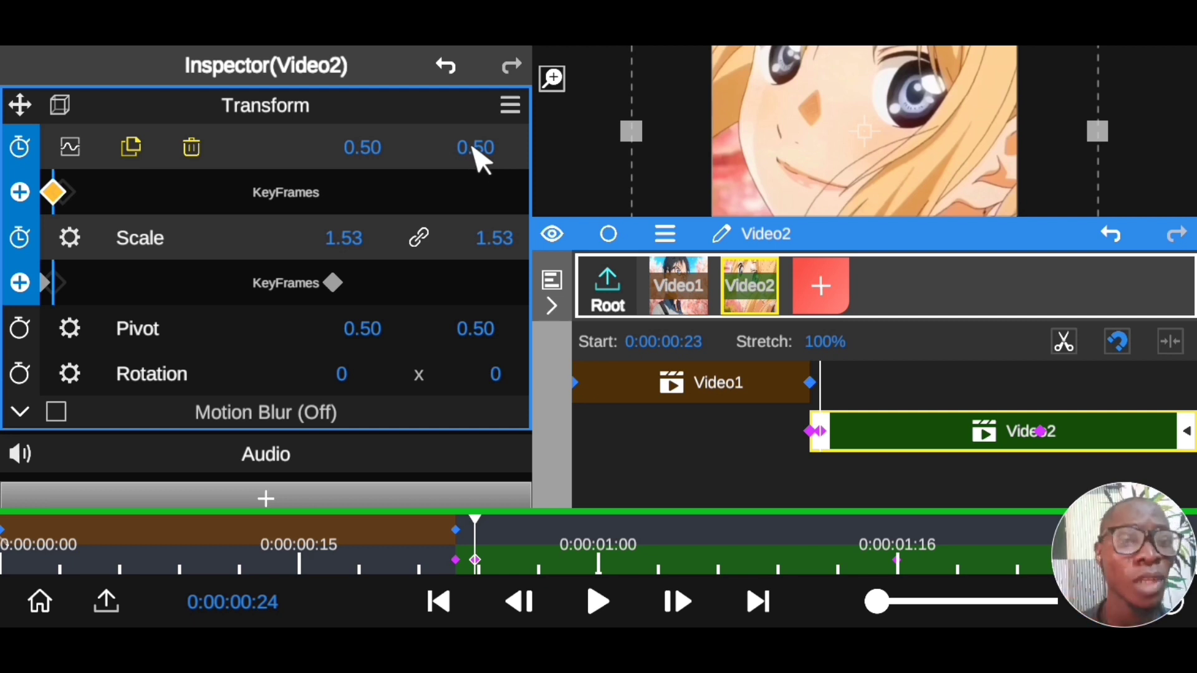
pyautogui.moveTo(483, 155); pyautogui.dragTo(468, 72)
pyautogui.click(55, 194)
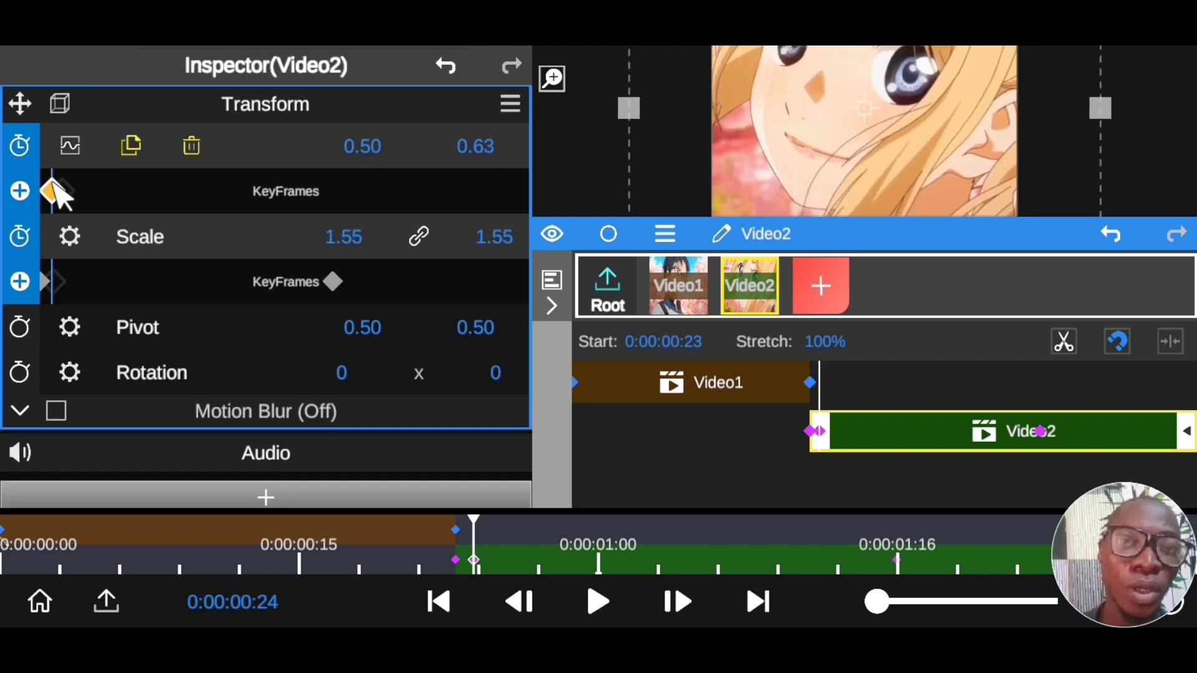
pyautogui.moveTo(50, 193); pyautogui.dragTo(38, 187)
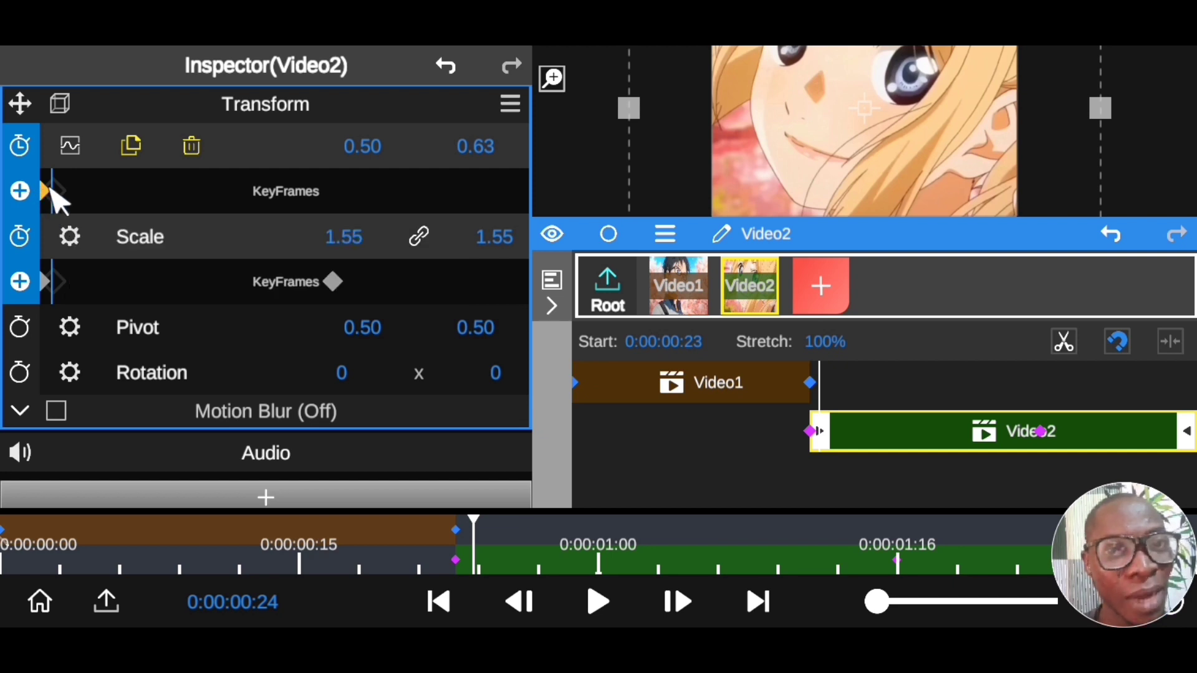
pyautogui.moveTo(508, 554); pyautogui.dragTo(465, 564)
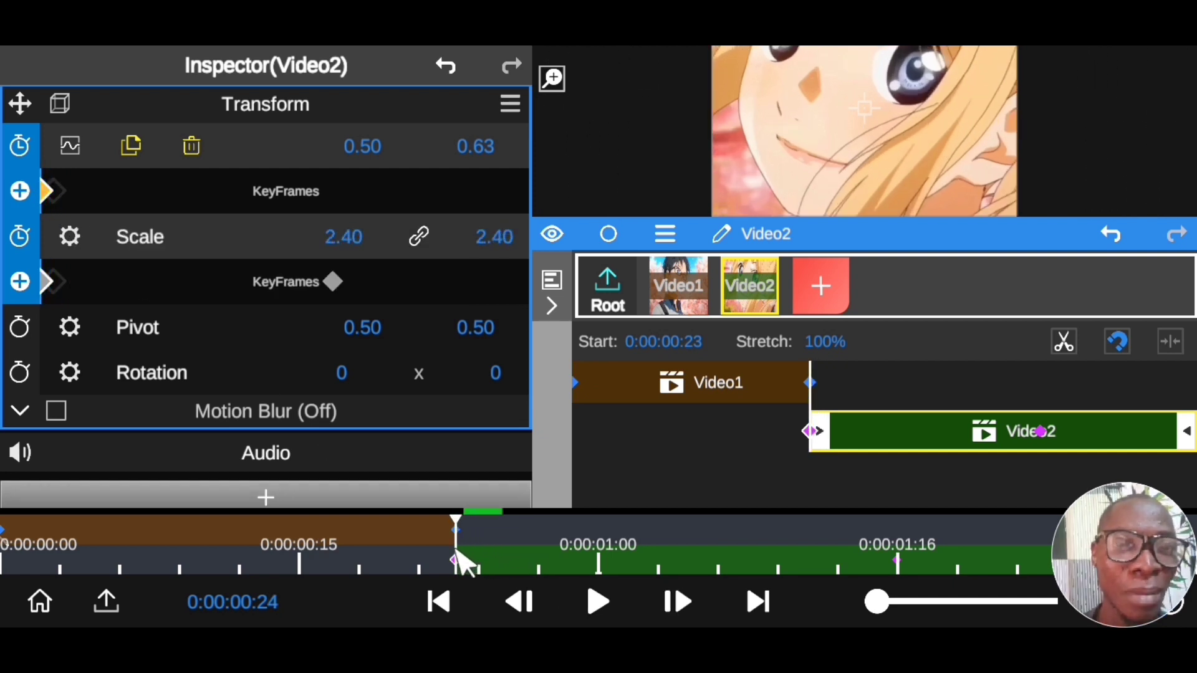
# Step: Add a second Position keyframe to Video2 at 0:00:00:27 with a vertical value of 0.29
pyautogui.click(755, 603)
pyautogui.click(756, 602)
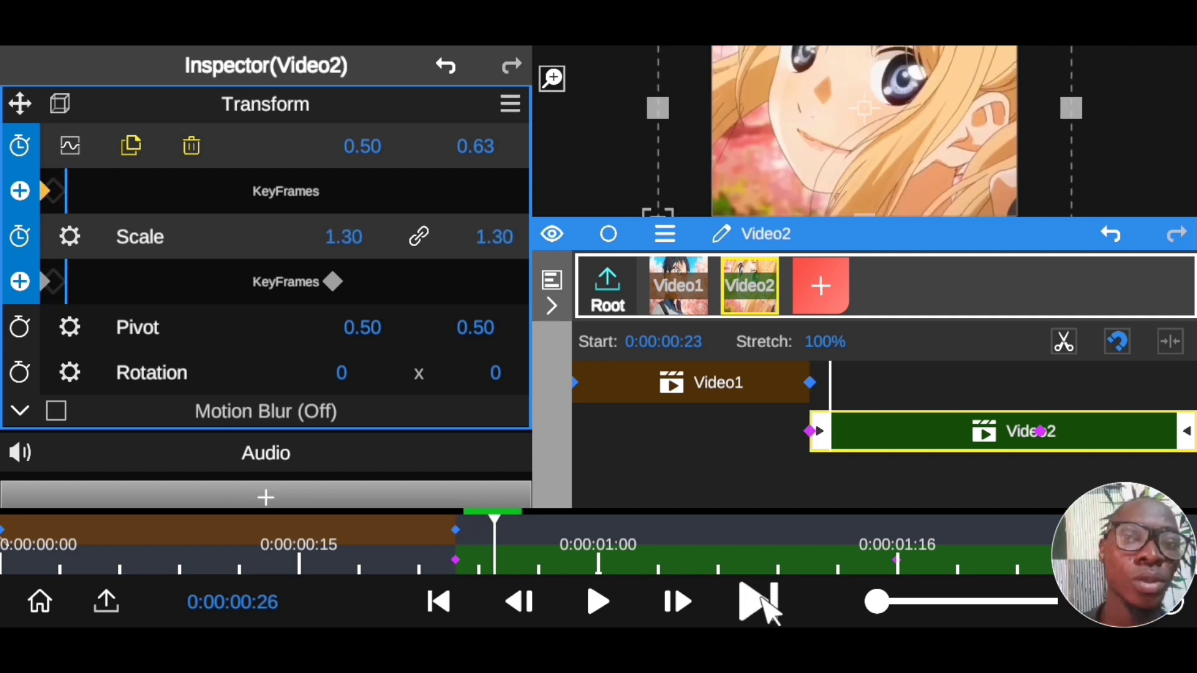
pyautogui.click(756, 603)
pyautogui.click(19, 190)
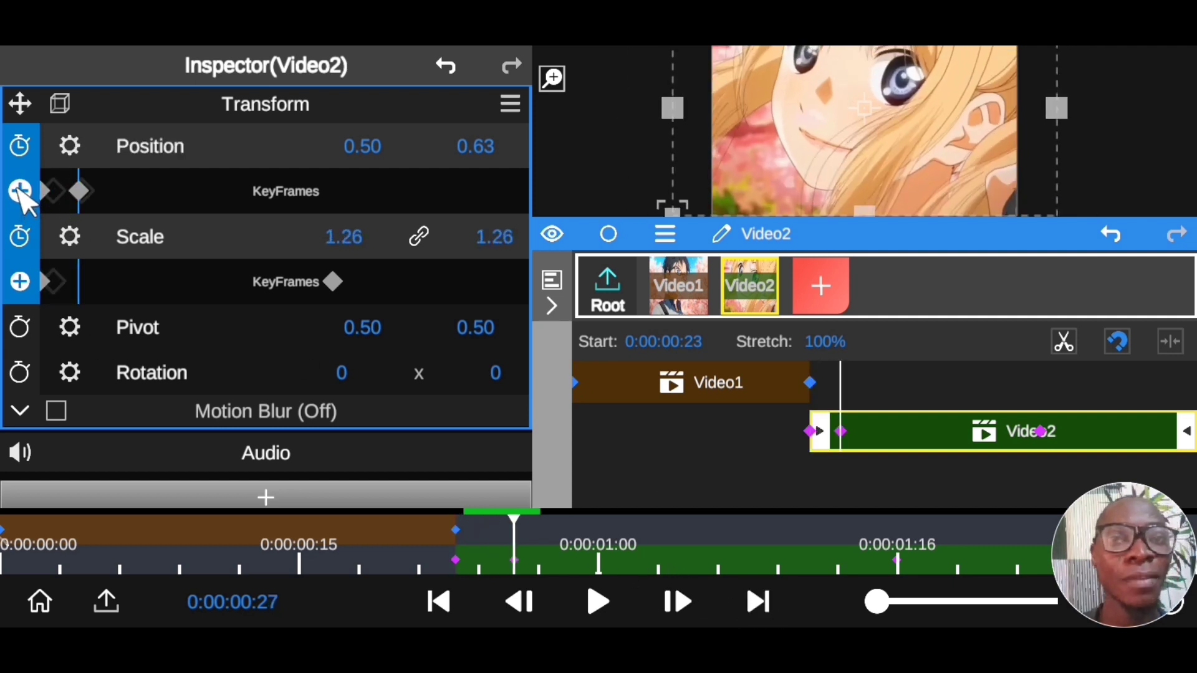
pyautogui.click(489, 181)
pyautogui.moveTo(490, 181); pyautogui.dragTo(462, 381)
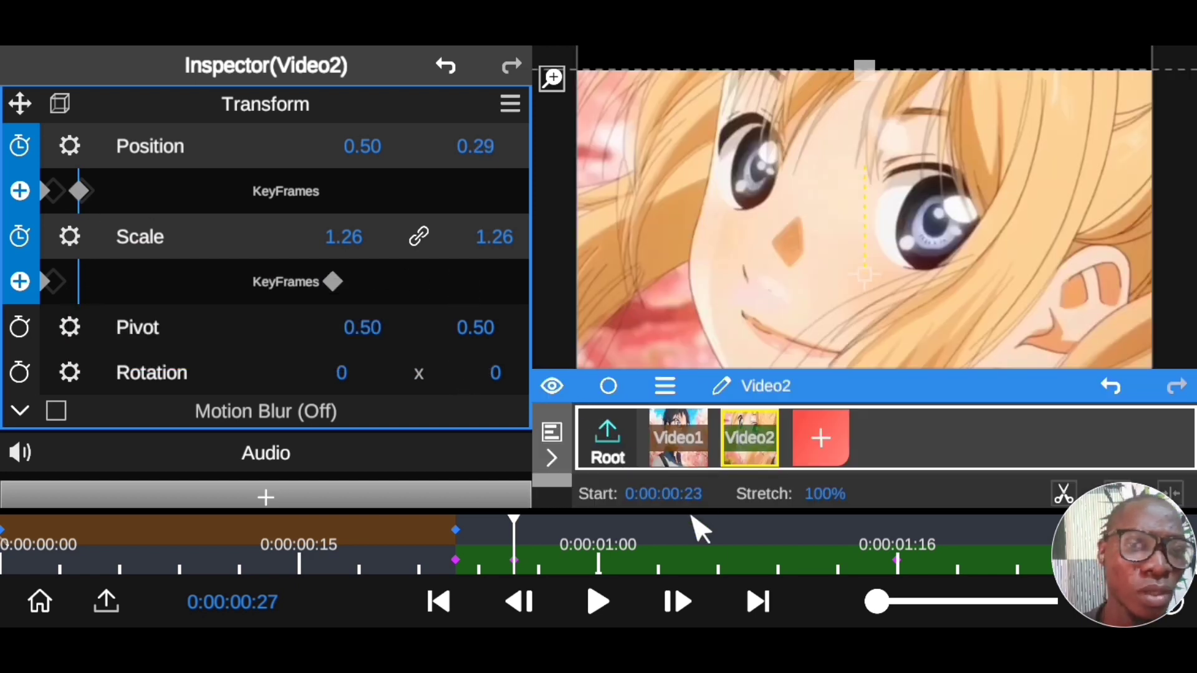
# Step: Add a third Position keyframe to Video2 at 0:00:01:01 with a vertical value of 0.58
pyautogui.click(758, 602)
pyautogui.click(758, 603)
pyautogui.click(758, 602)
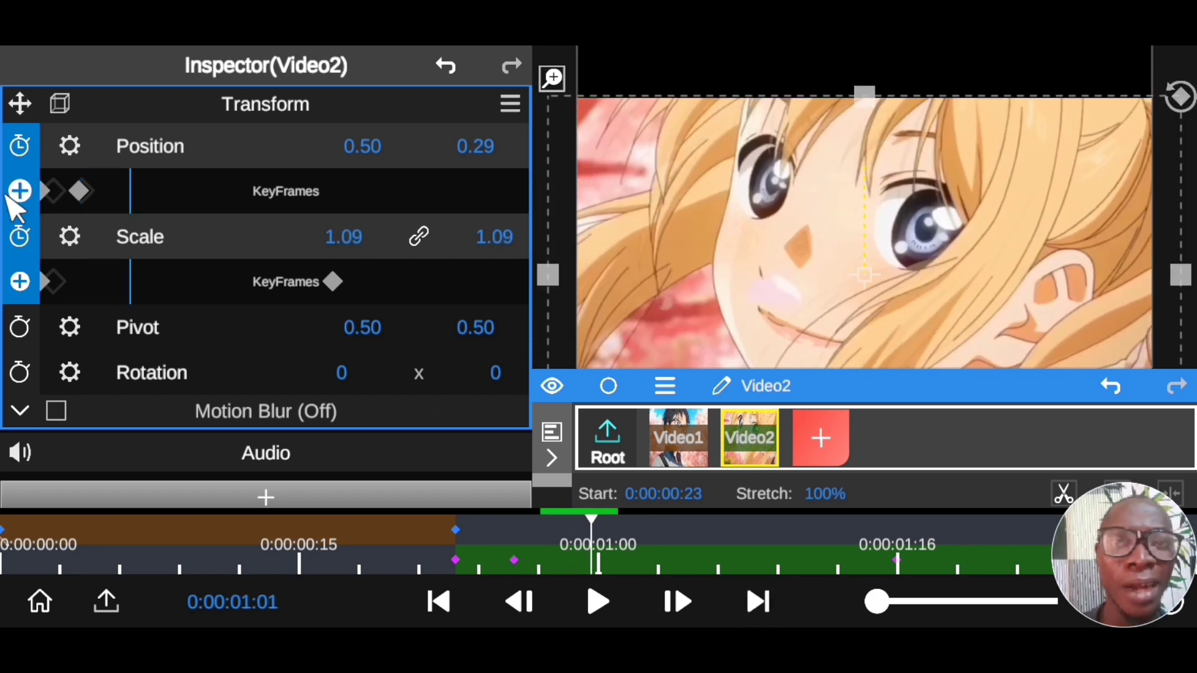
pyautogui.click(20, 191)
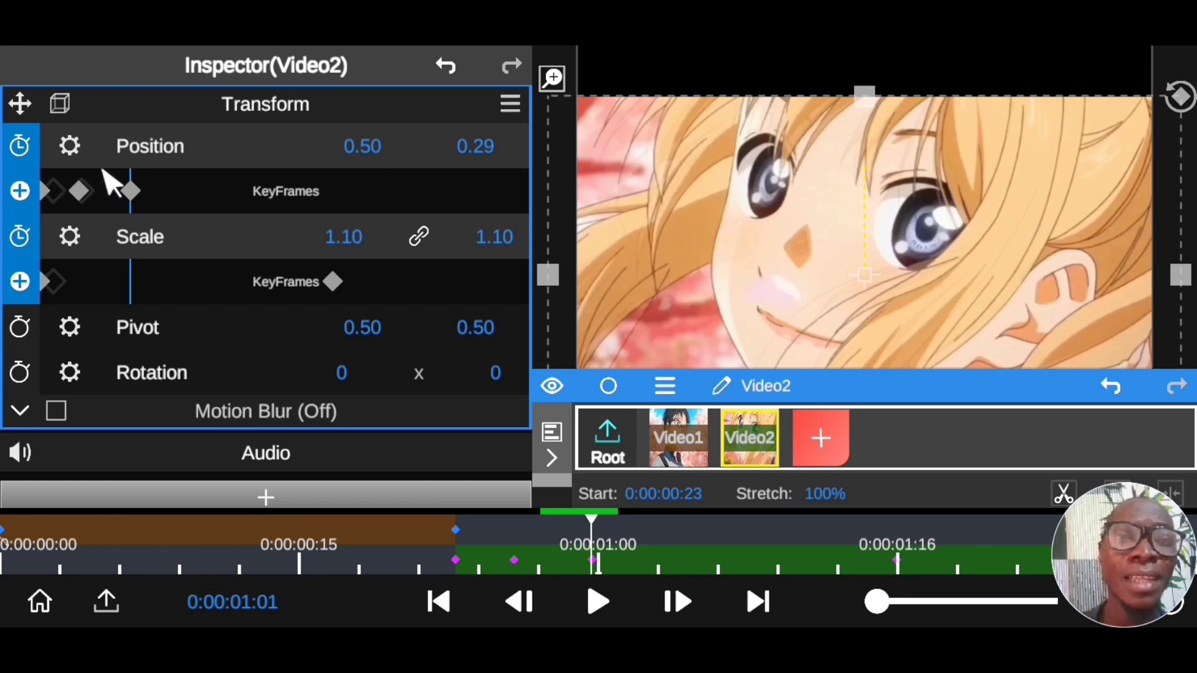
pyautogui.moveTo(476, 156); pyautogui.dragTo(468, 54)
pyautogui.moveTo(483, 156); pyautogui.dragTo(479, 62)
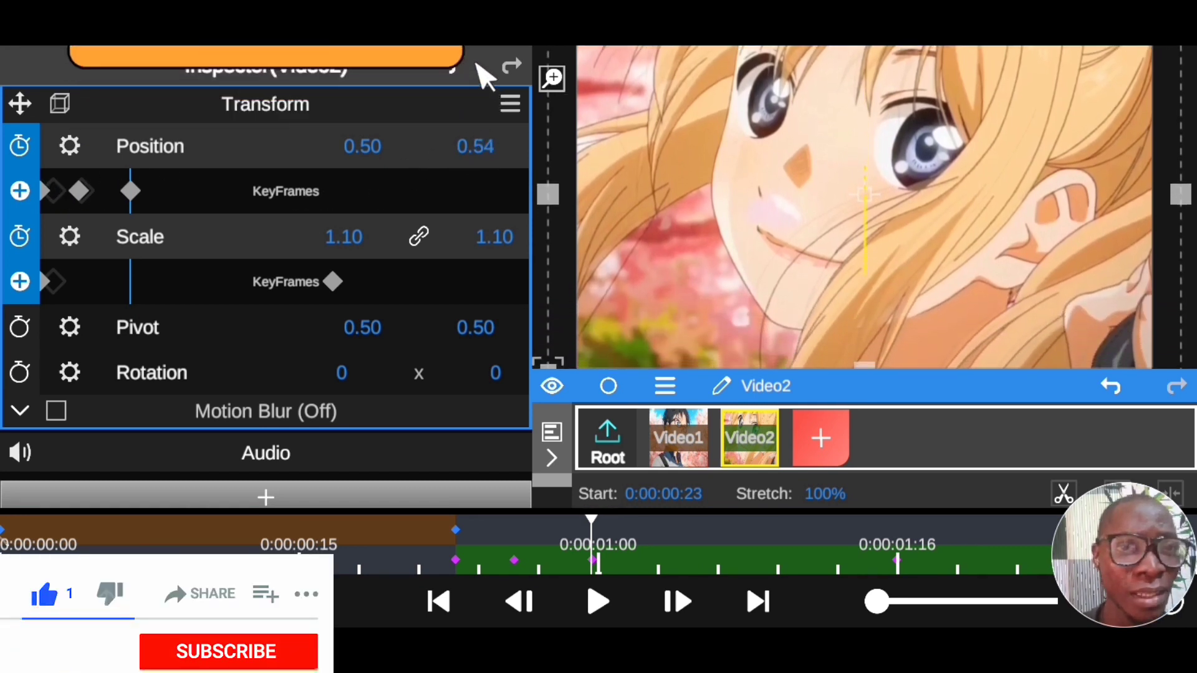
pyautogui.moveTo(489, 160); pyautogui.dragTo(480, 122)
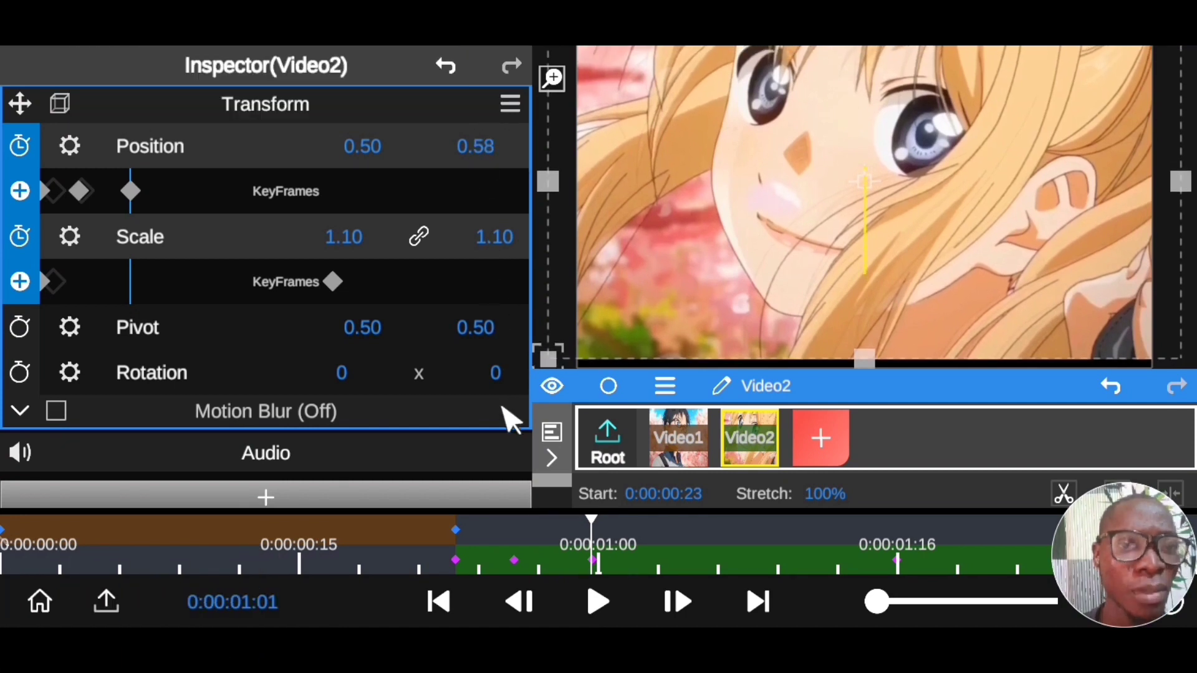
pyautogui.click(130, 191)
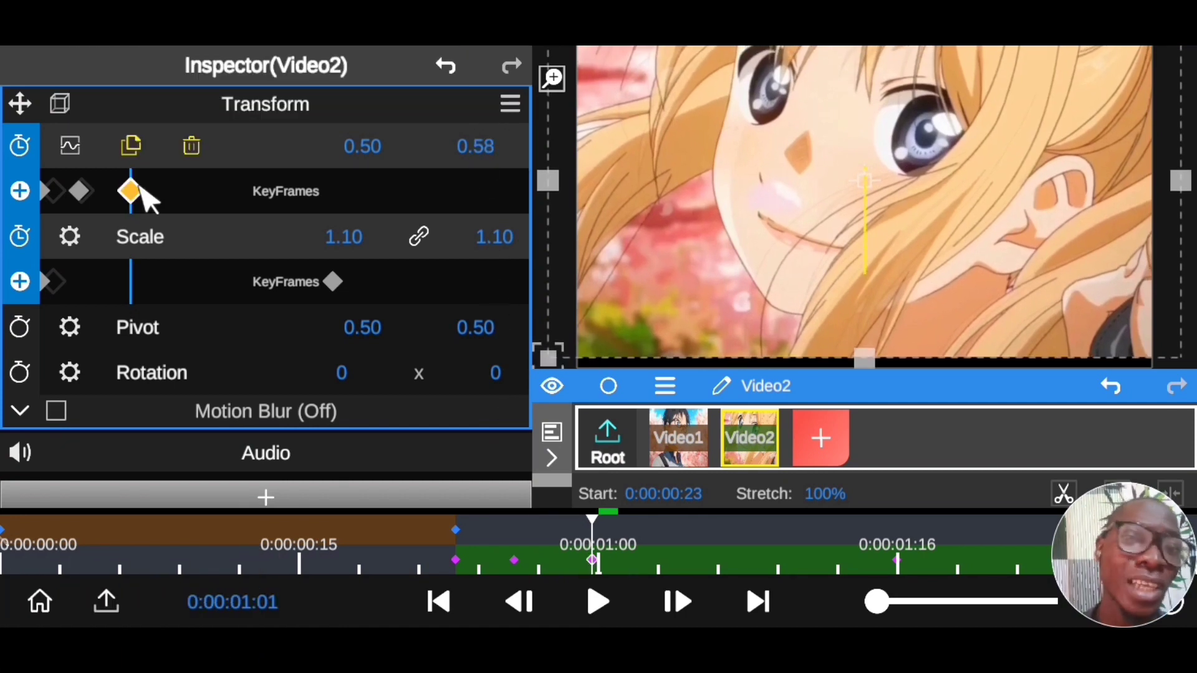
# Step: Add a last Position keyframe to Video2 at 0:00:01:07 and return its vertical value to 0.50
pyautogui.click(759, 603)
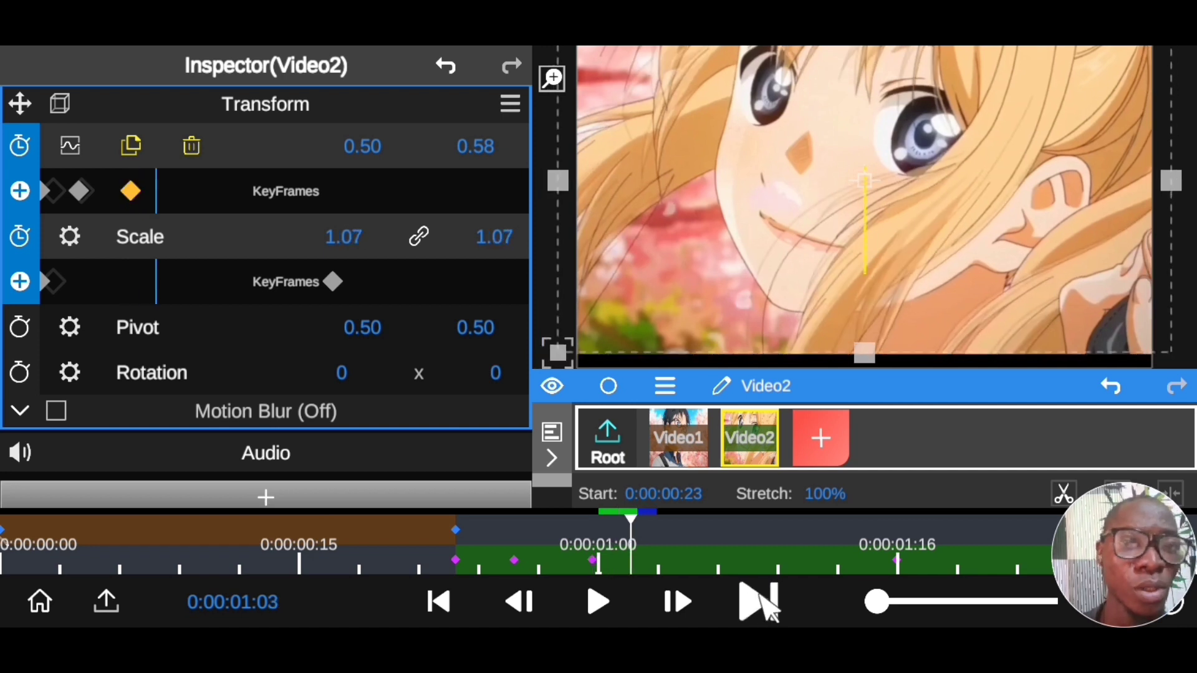
pyautogui.click(759, 603)
pyautogui.click(760, 604)
pyautogui.click(759, 604)
pyautogui.click(759, 604)
pyautogui.click(760, 603)
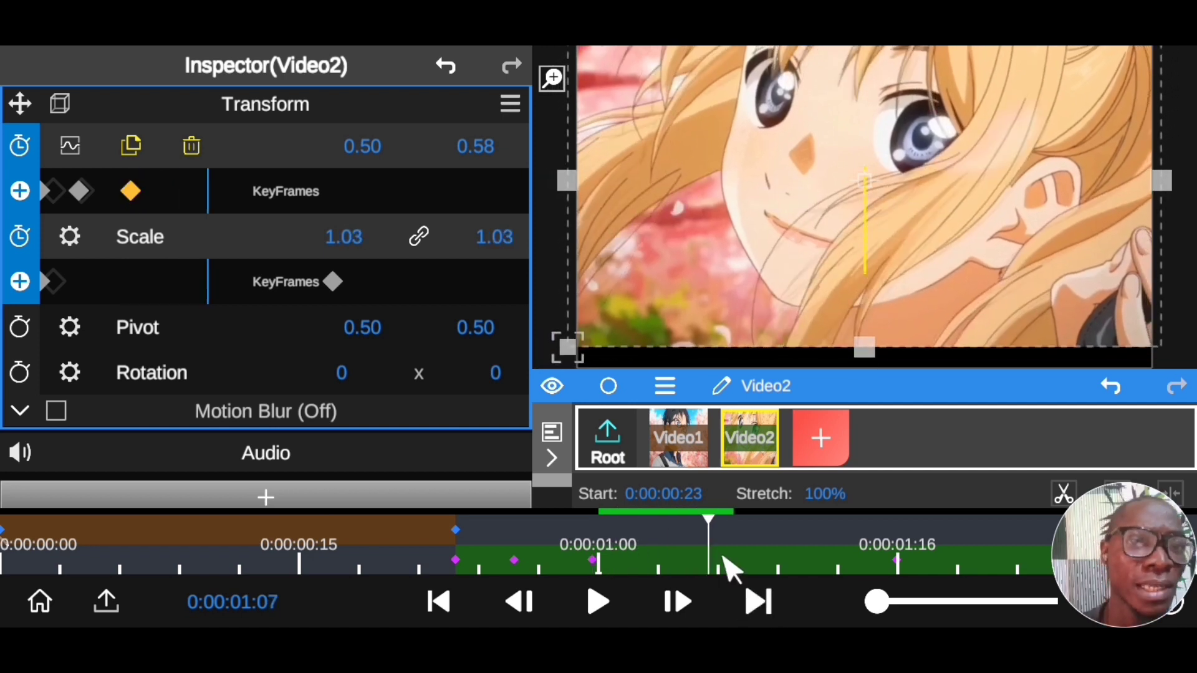
pyautogui.click(20, 191)
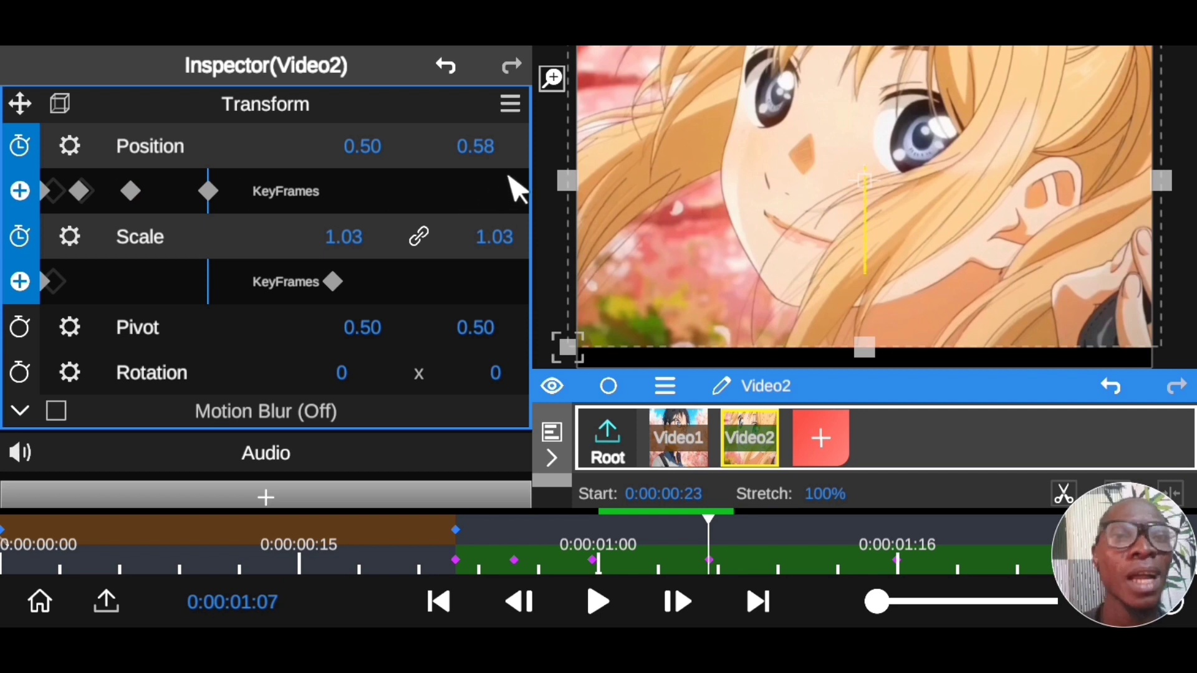
pyautogui.moveTo(495, 163); pyautogui.dragTo(503, 222)
# Step: Play Video2 from its start and scrub through the Position keyframes to check the bounce
pyautogui.moveTo(717, 564); pyautogui.dragTo(458, 561)
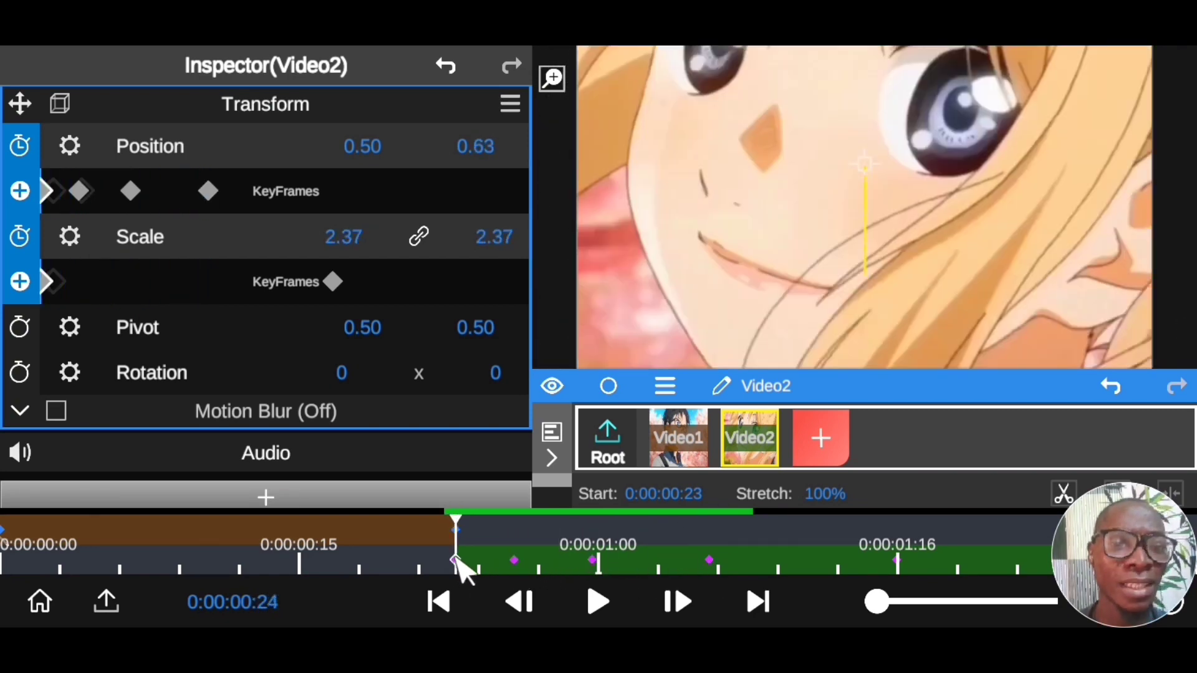
pyautogui.click(598, 608)
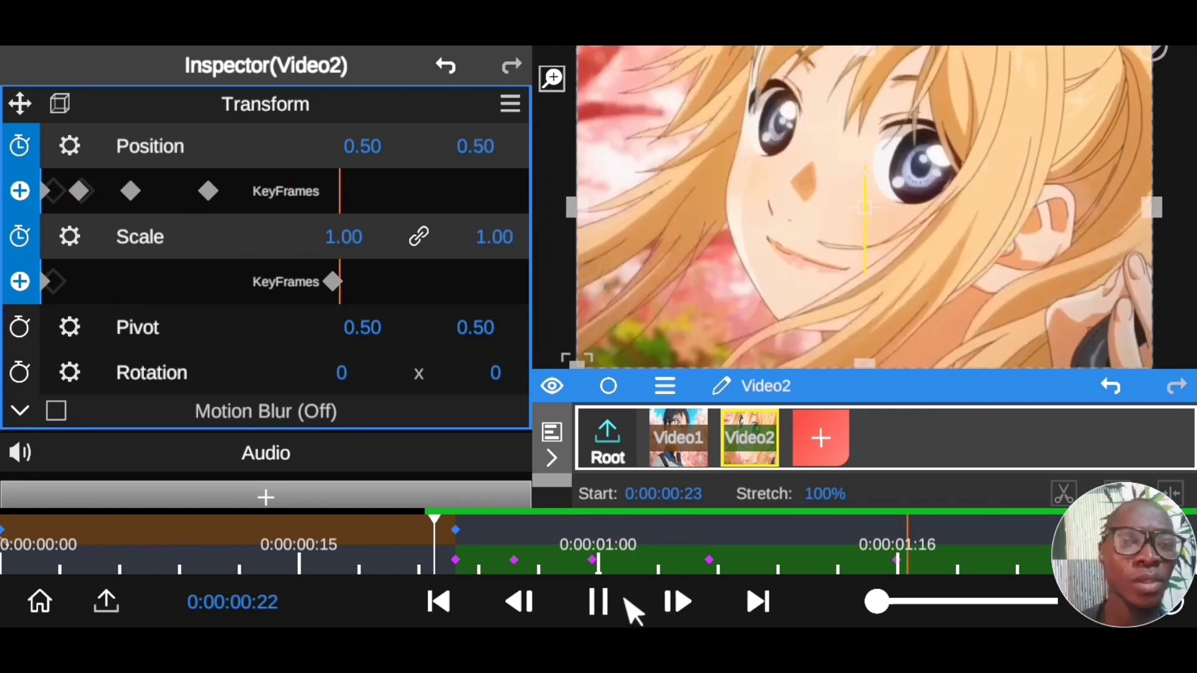
pyautogui.moveTo(626, 548); pyautogui.dragTo(610, 582)
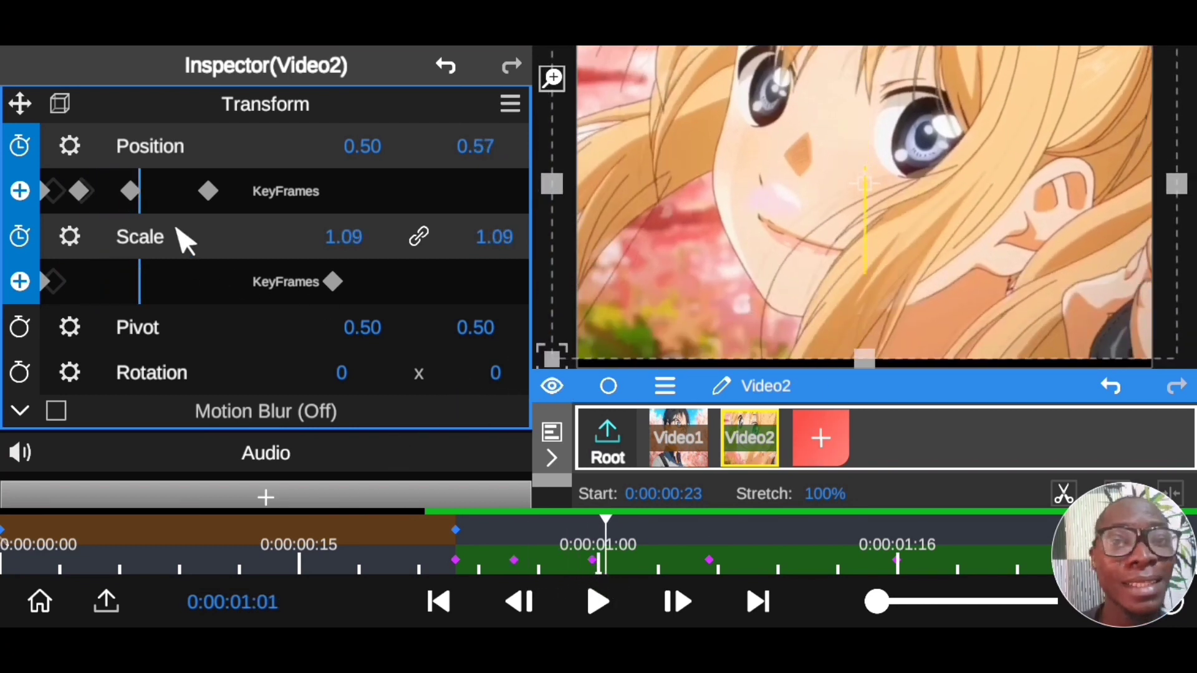
pyautogui.moveTo(608, 551); pyautogui.dragTo(499, 561)
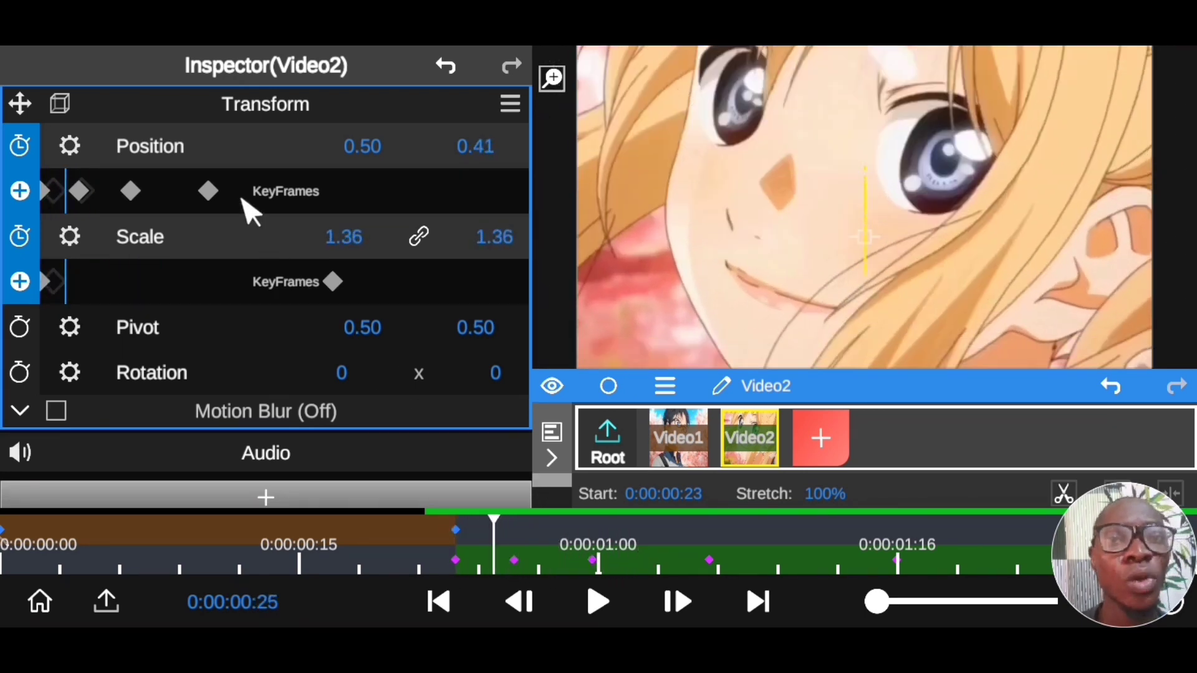
# Step: Add the RepeTile effect from the Stylize category to Video2
pyautogui.click(249, 112)
pyautogui.moveTo(942, 399); pyautogui.dragTo(948, 256)
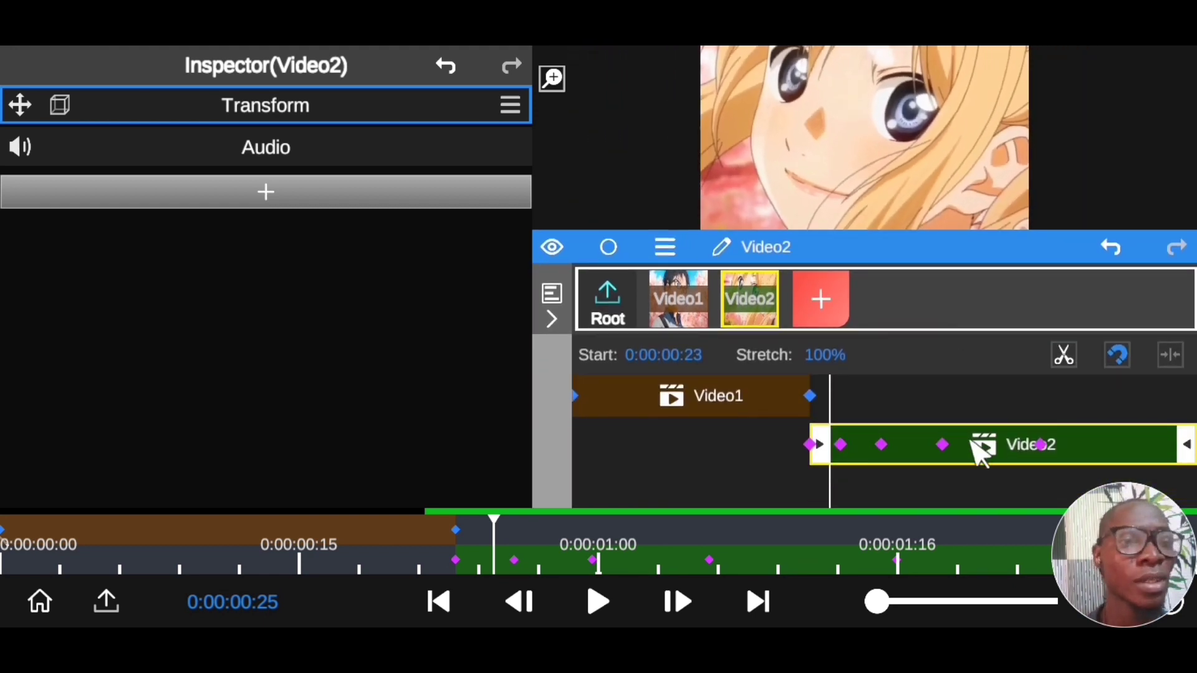
pyautogui.click(292, 203)
pyautogui.click(304, 170)
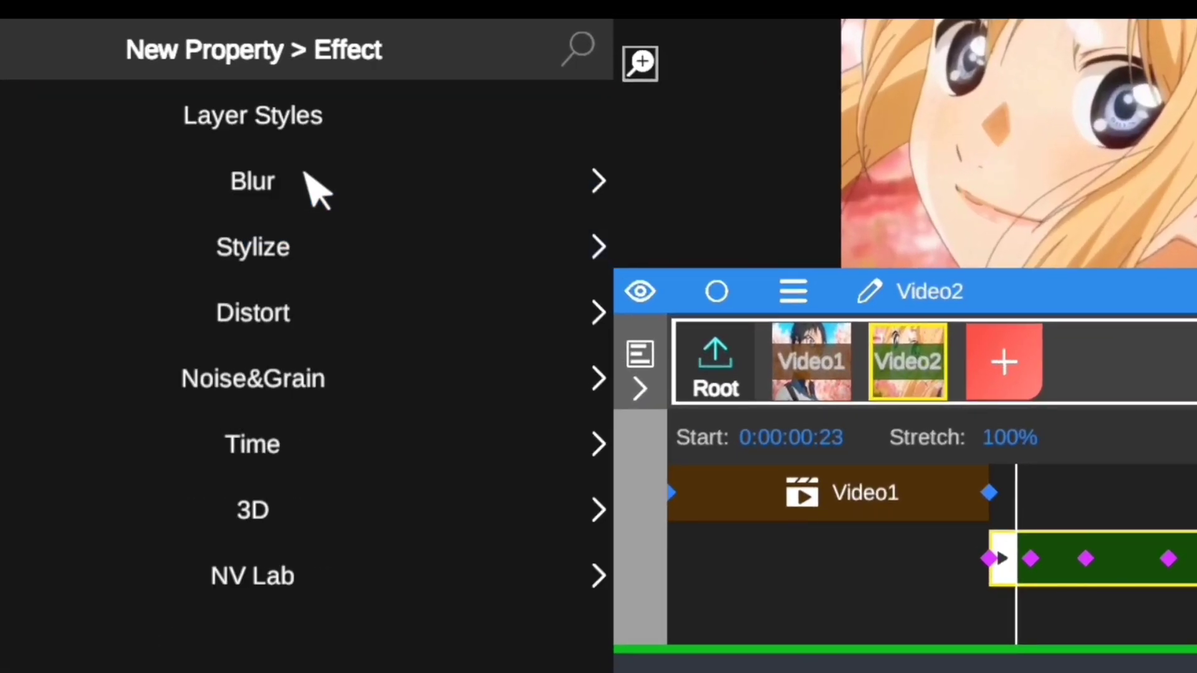
pyautogui.click(296, 253)
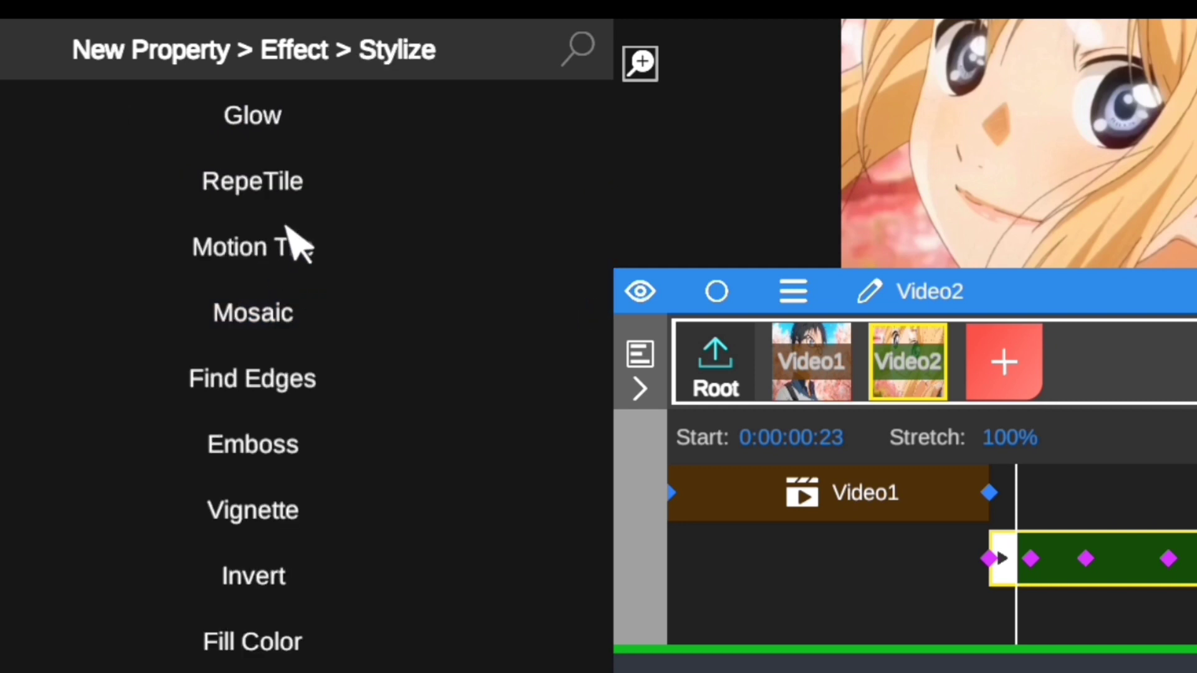
pyautogui.click(268, 187)
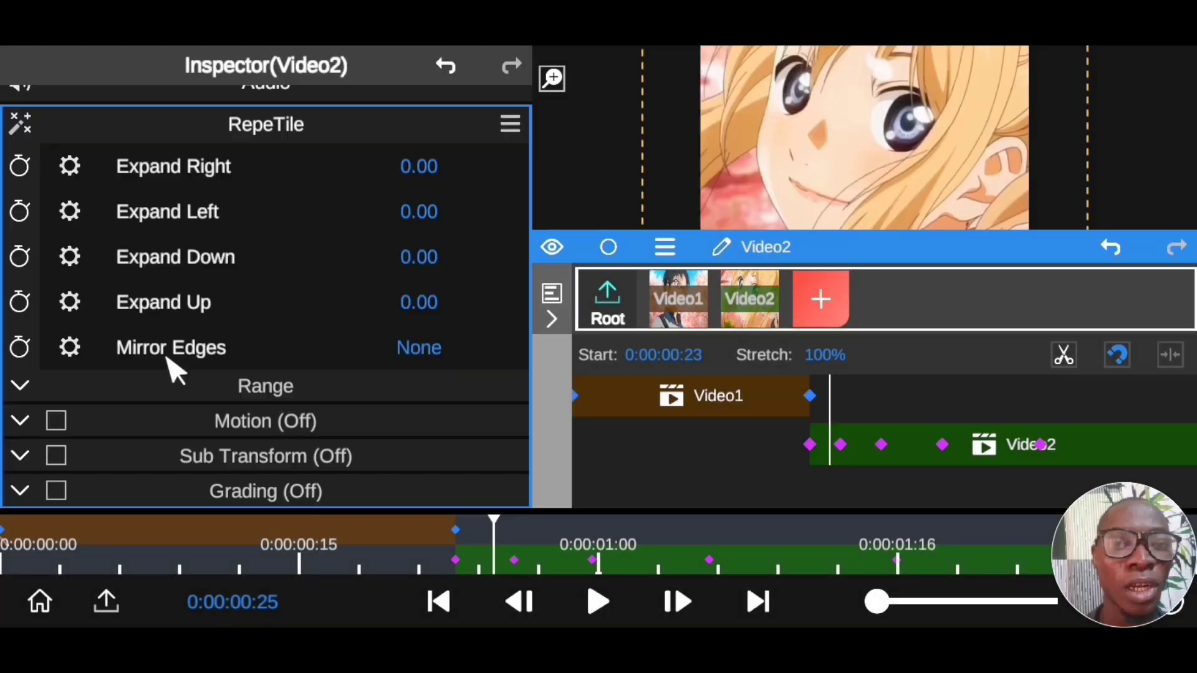
# Step: Set RepeTile's Mirror Edges to Horizontal&Vertical, and its Expand Up and Expand Down to 0.33
pyautogui.click(503, 382)
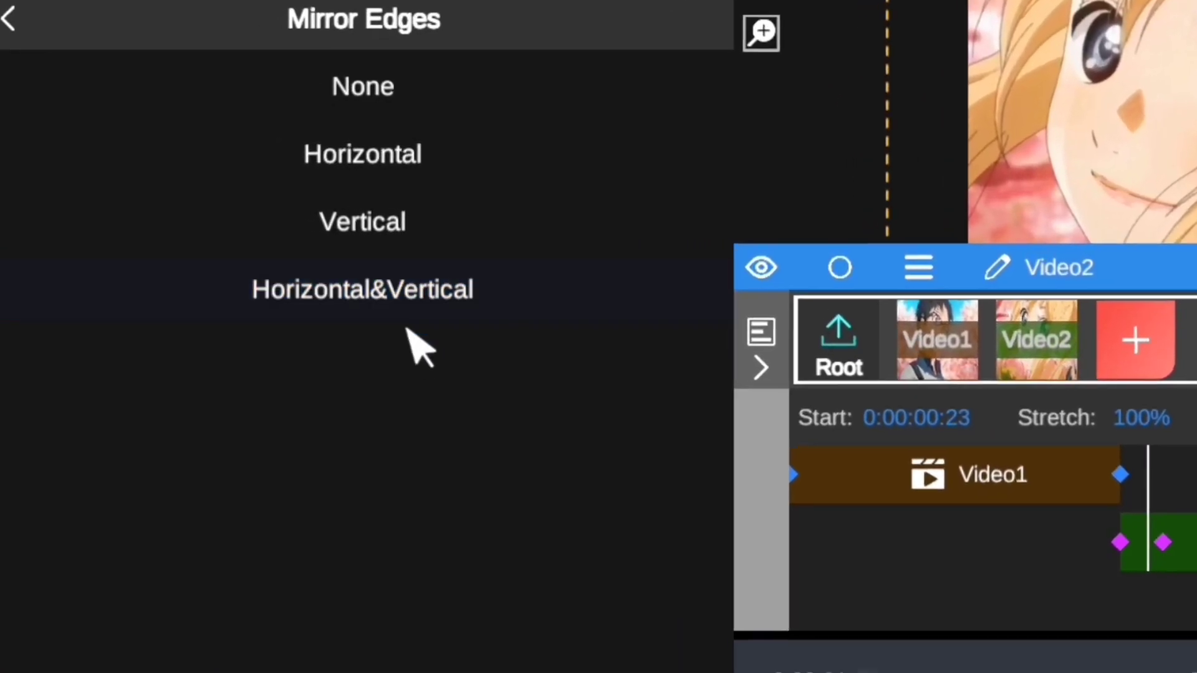
pyautogui.click(356, 284)
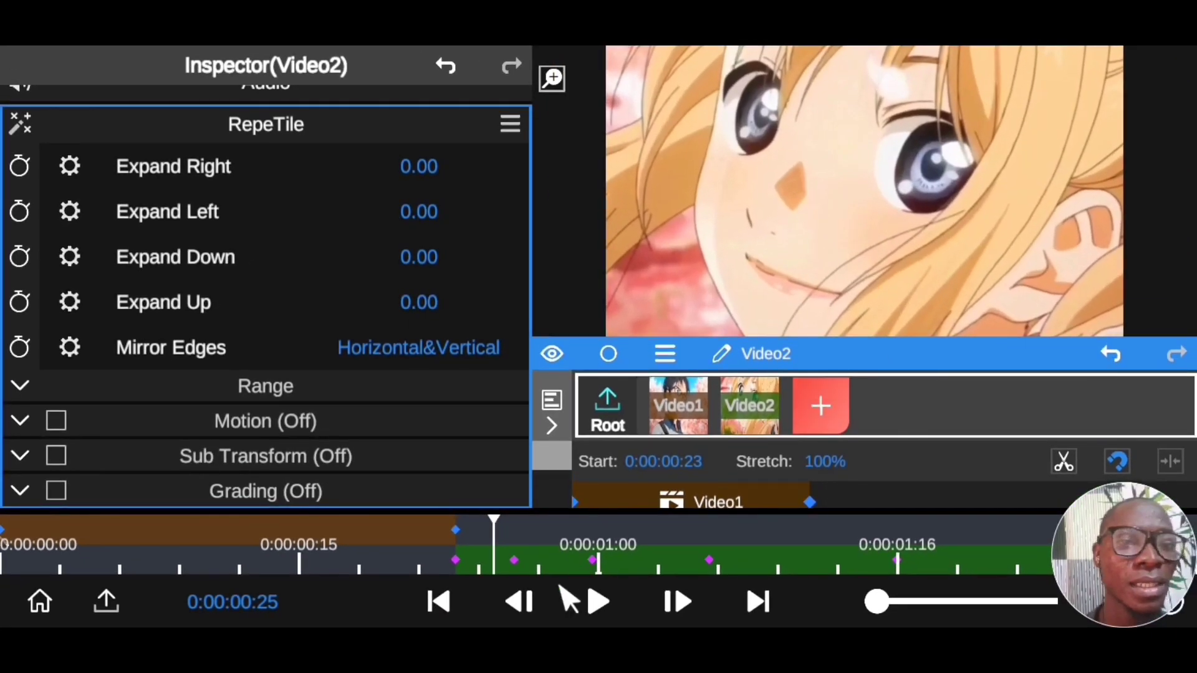
pyautogui.moveTo(529, 556)
pyautogui.mouseDown()
pyautogui.moveTo(547, 565)
pyautogui.moveTo(497, 567)
pyautogui.moveTo(528, 566)
pyautogui.mouseUp()
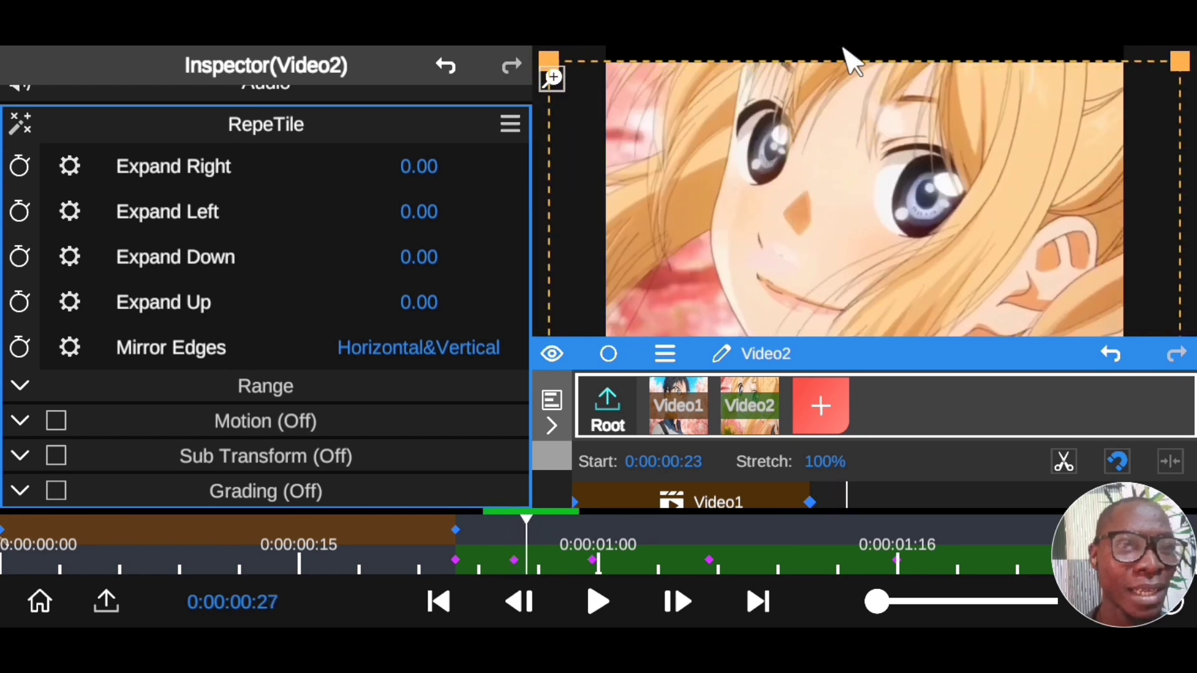
pyautogui.moveTo(415, 306); pyautogui.dragTo(437, 273)
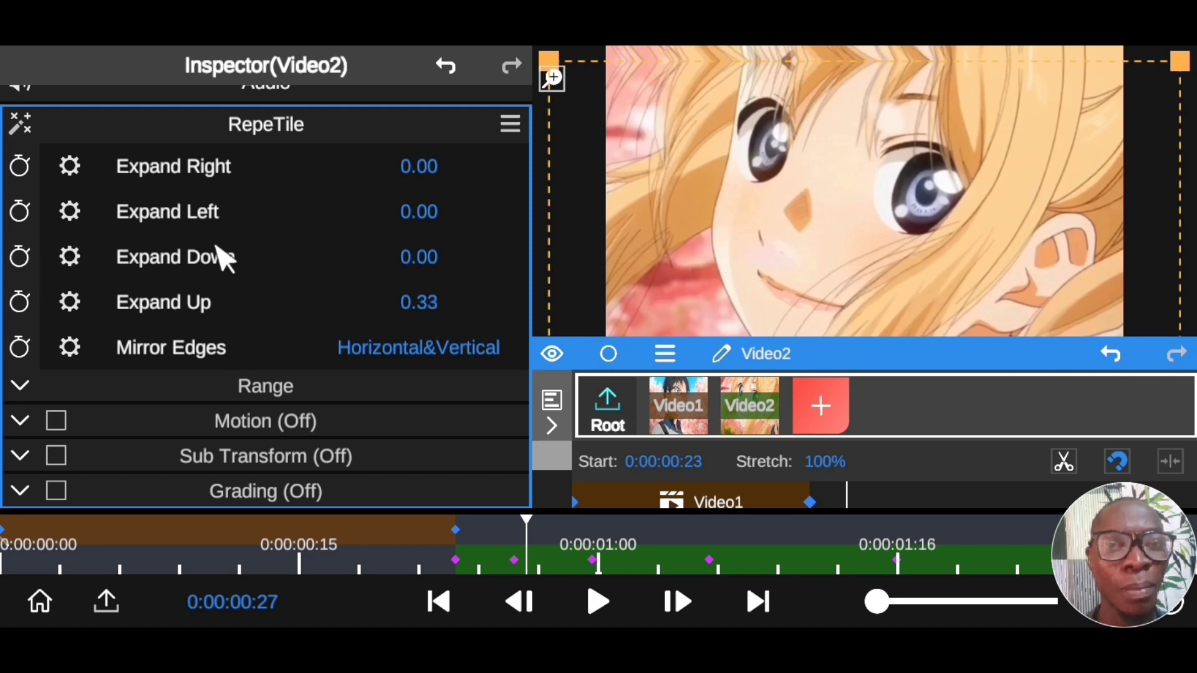
pyautogui.moveTo(430, 259); pyautogui.dragTo(430, 231)
# Step: Play the transition from Video1 into Video2 in the editor and the enlarged preview to check the mirrored edges
pyautogui.moveTo(540, 555); pyautogui.dragTo(359, 560)
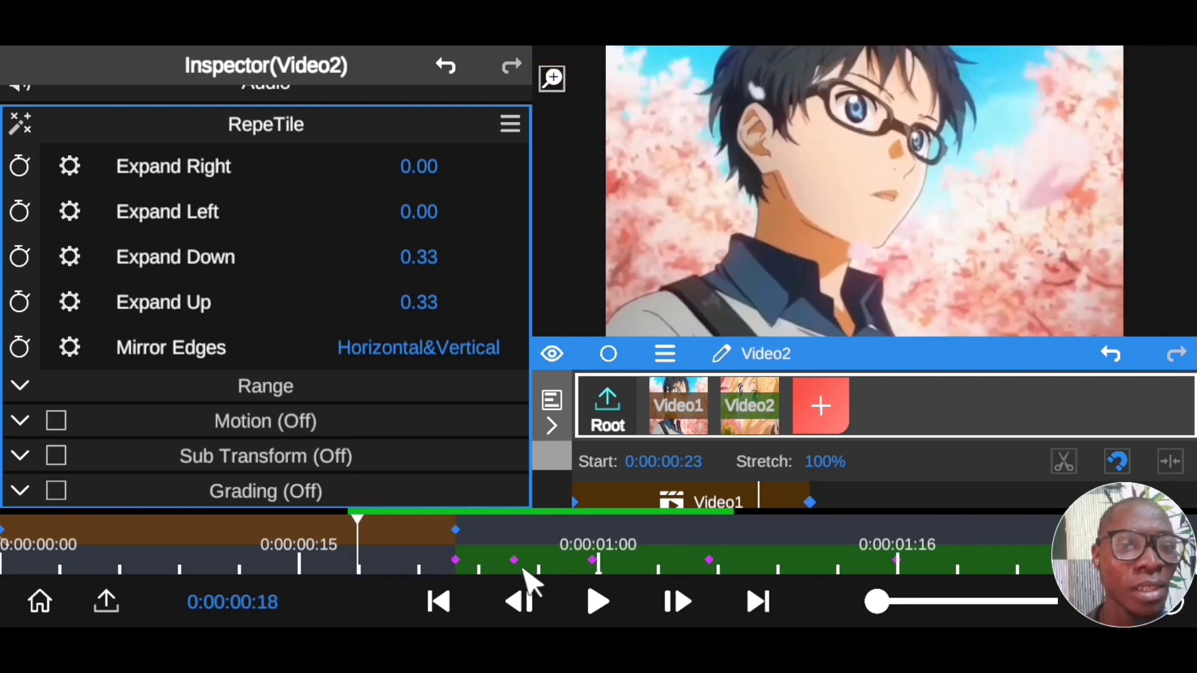
pyautogui.click(592, 599)
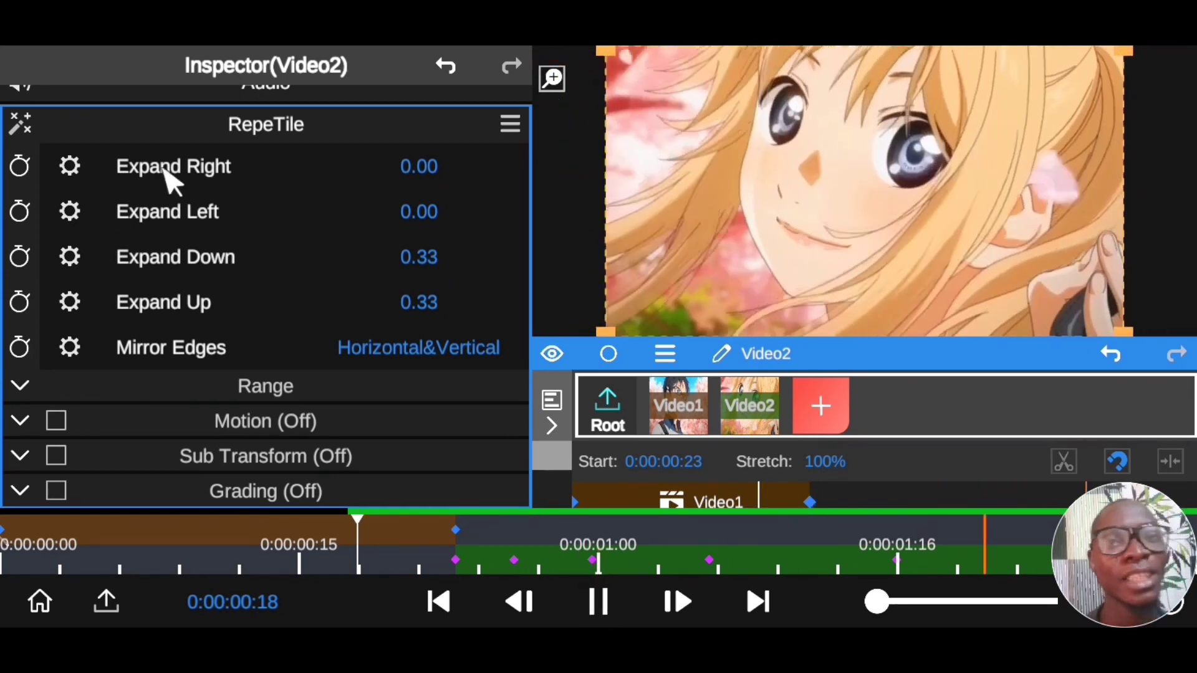
pyautogui.click(235, 131)
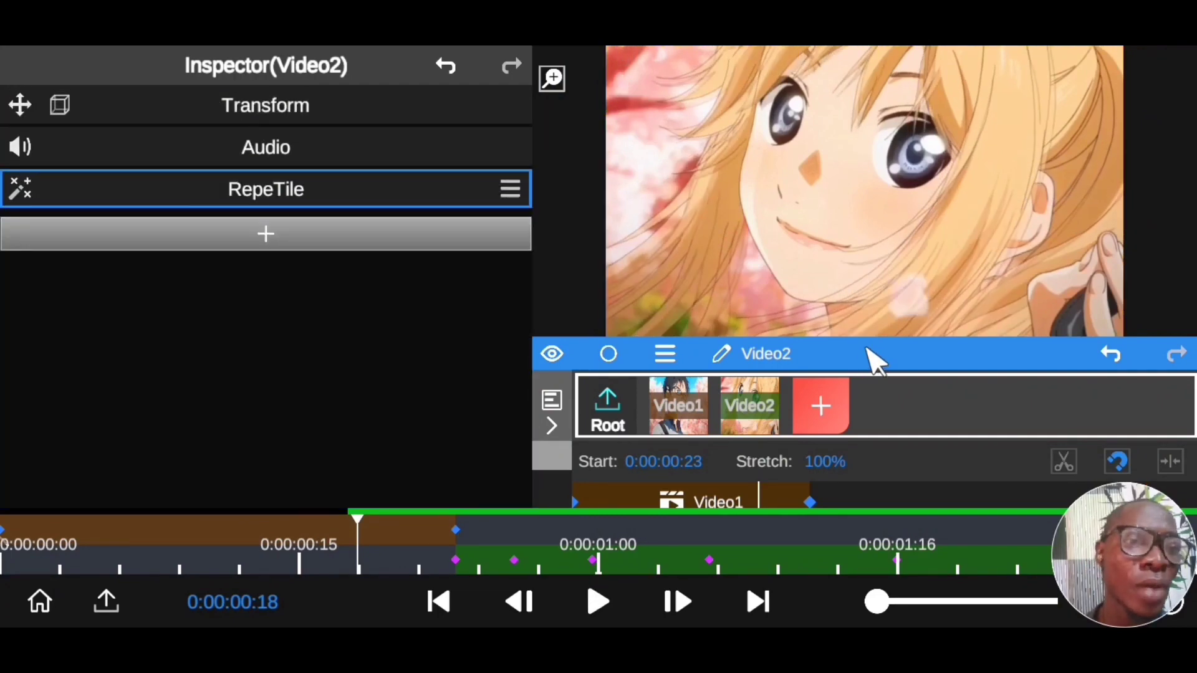
pyautogui.moveTo(872, 362); pyautogui.dragTo(869, 249)
pyautogui.moveTo(260, 545); pyautogui.dragTo(25, 549)
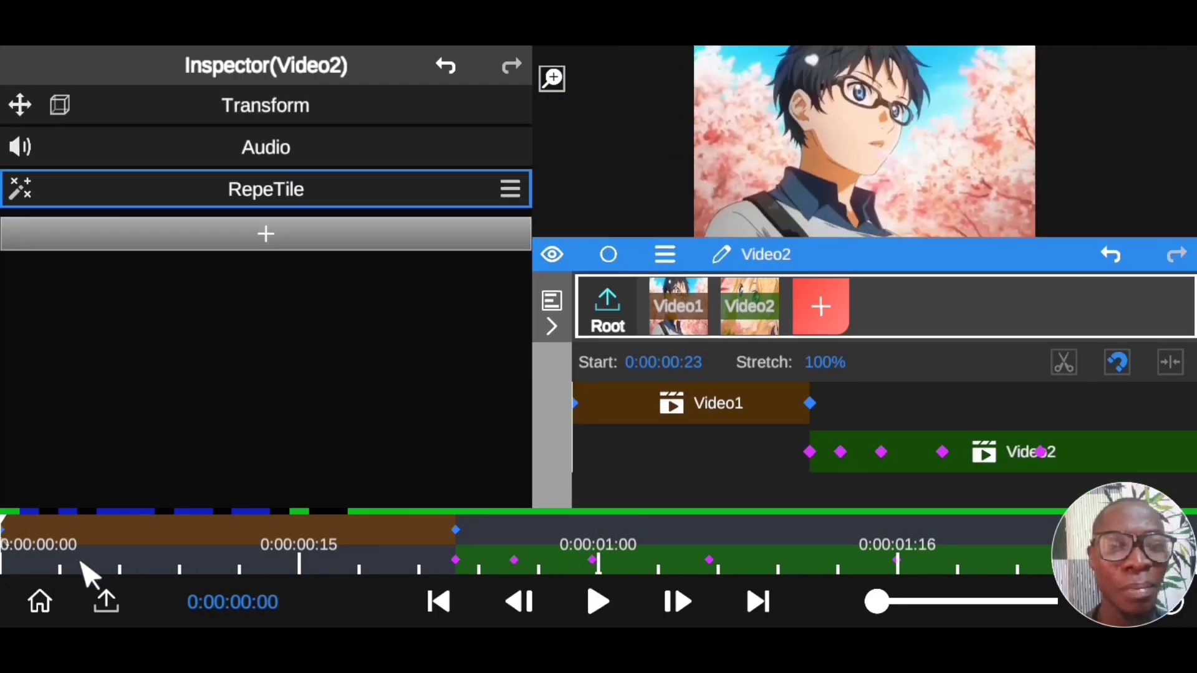
pyautogui.click(597, 602)
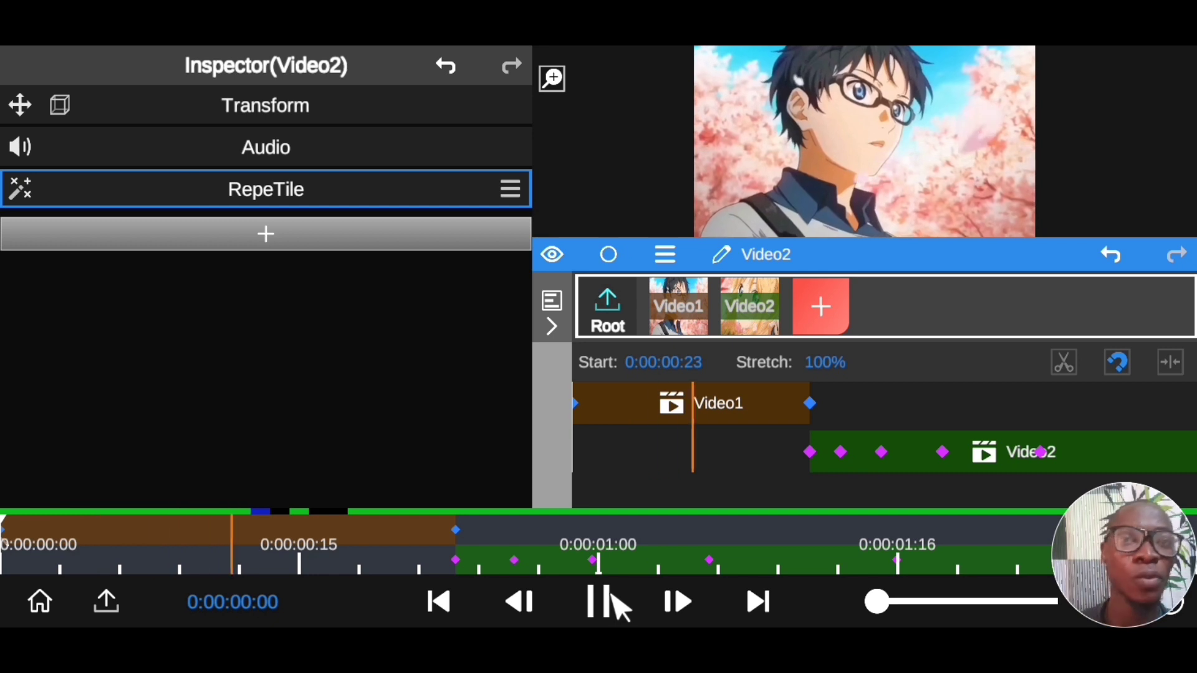
pyautogui.click(598, 601)
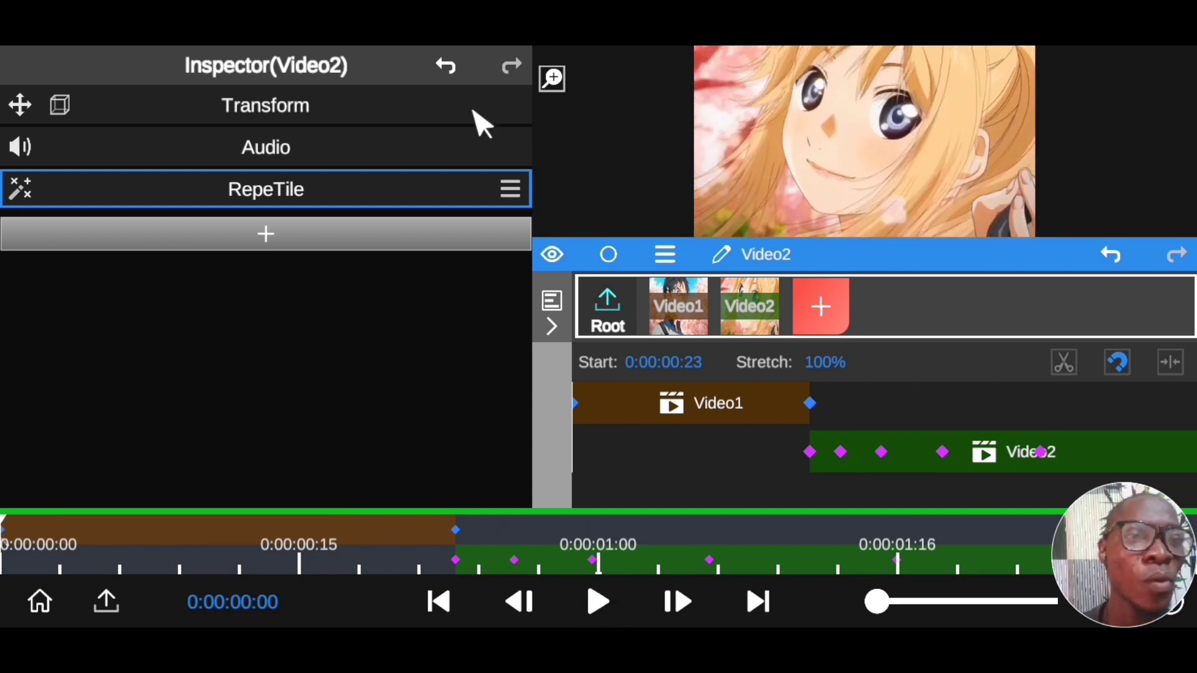
pyautogui.click(553, 79)
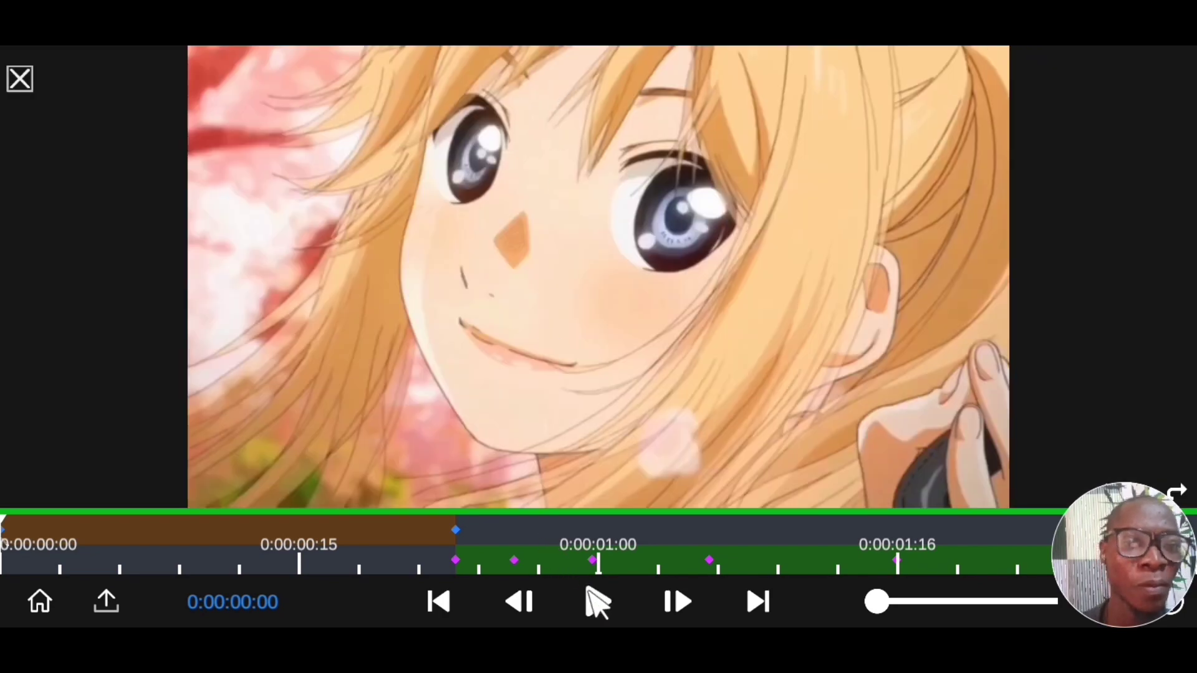
pyautogui.click(592, 600)
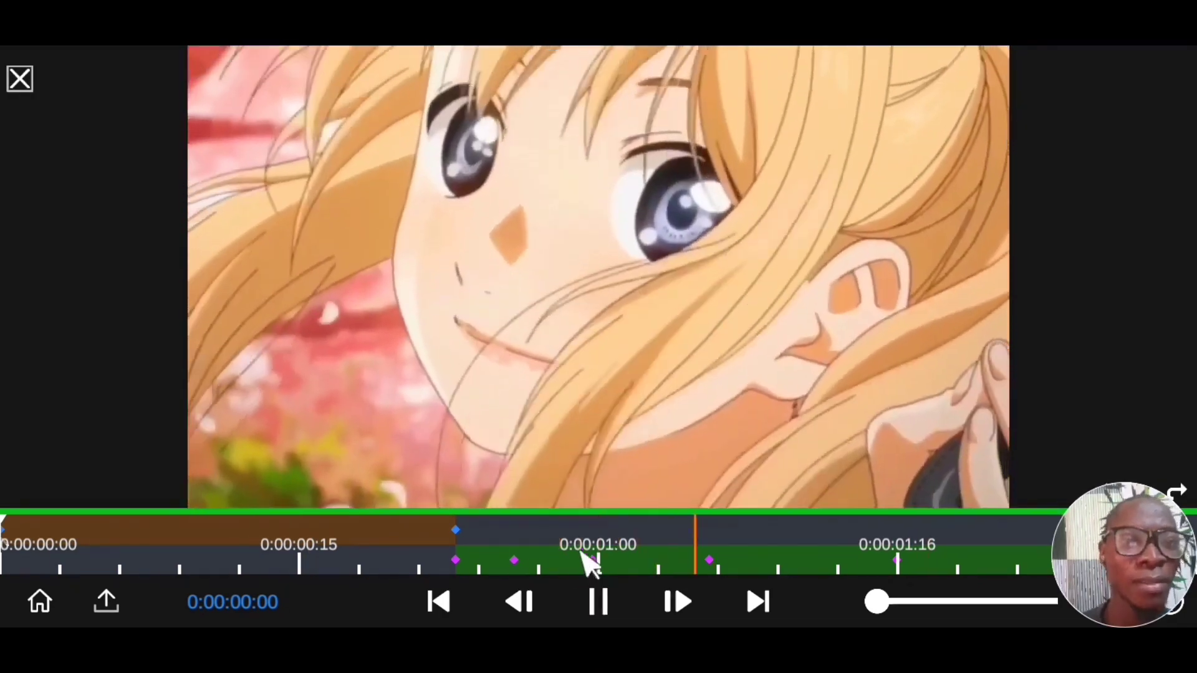
pyautogui.click(28, 83)
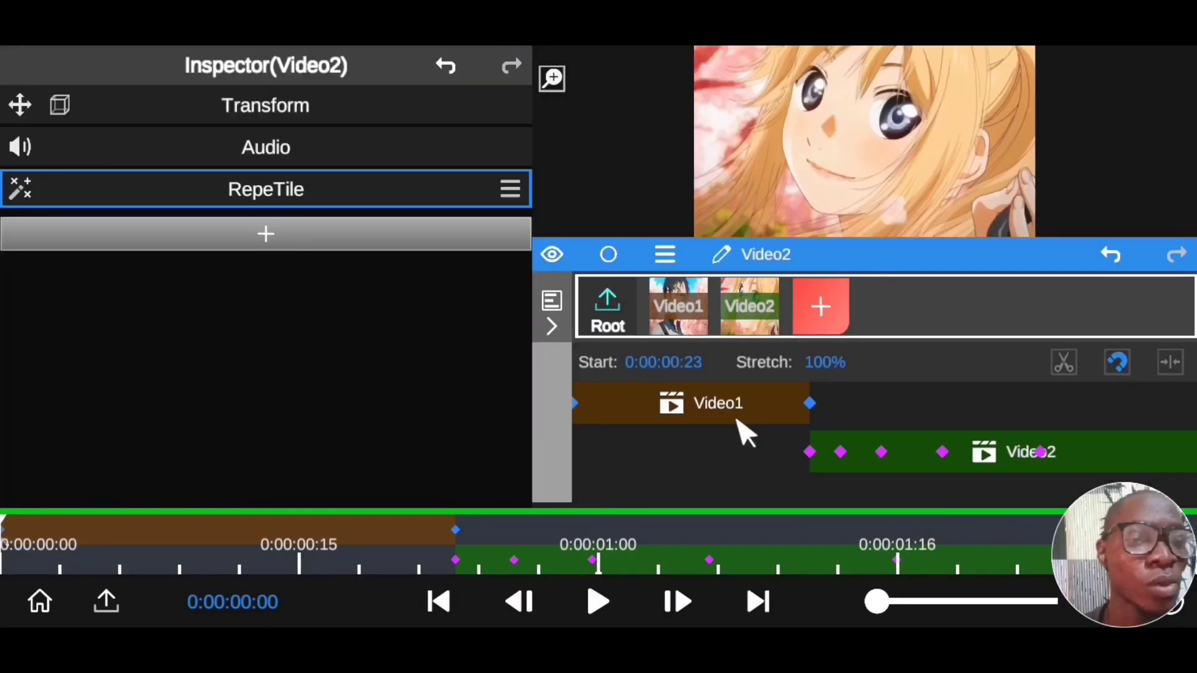
# Step: Add a Gaussian Blur effect to Video1
pyautogui.click(683, 408)
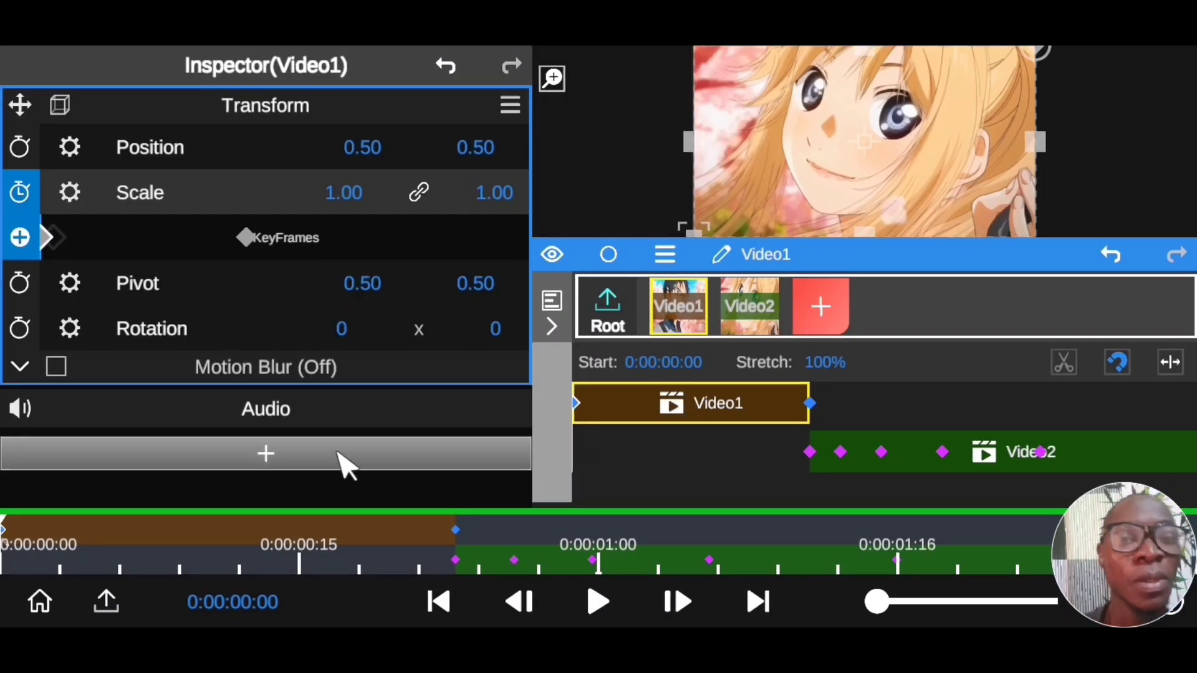
pyautogui.click(268, 455)
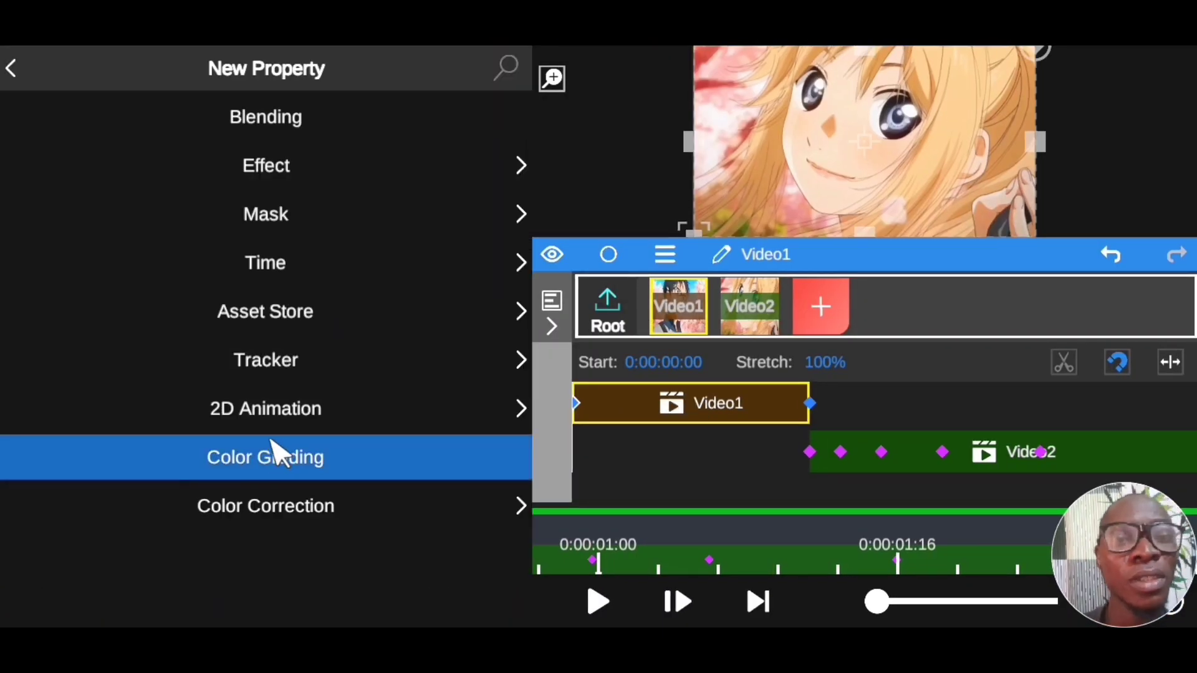
pyautogui.click(278, 167)
pyautogui.click(266, 168)
pyautogui.click(274, 167)
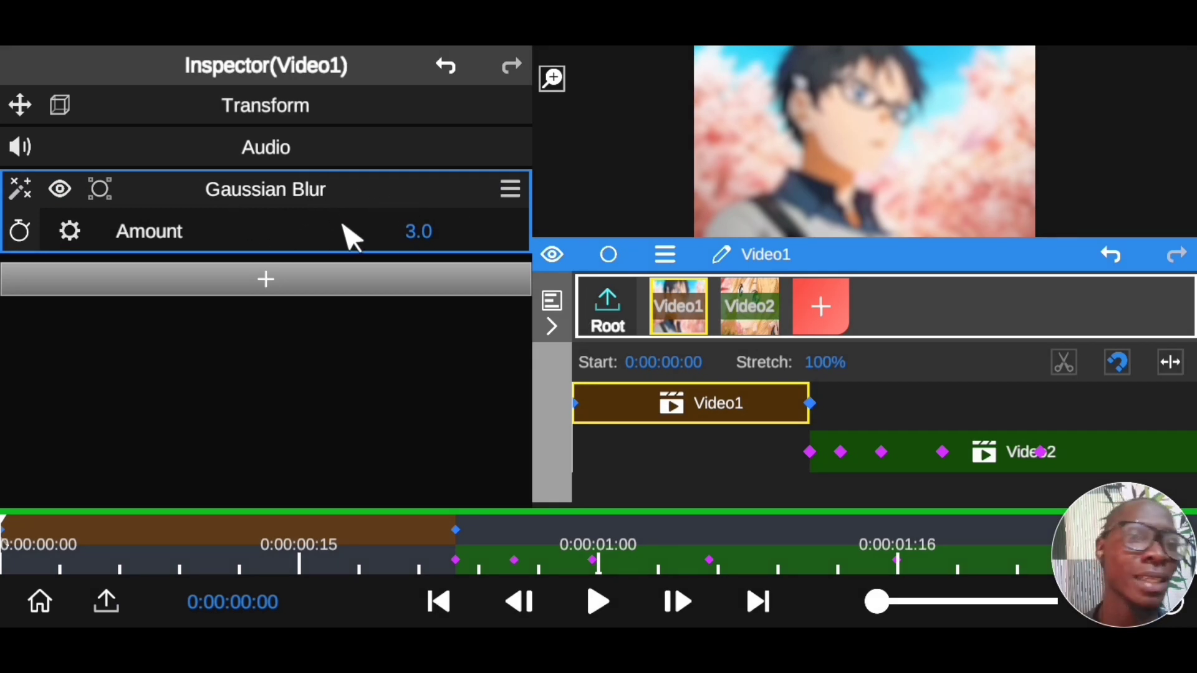
# Step: Add a Gaussian Blur Amount keyframe to Video1 at 0:00:00:18 with a value of 0
pyautogui.moveTo(254, 540); pyautogui.dragTo(366, 557)
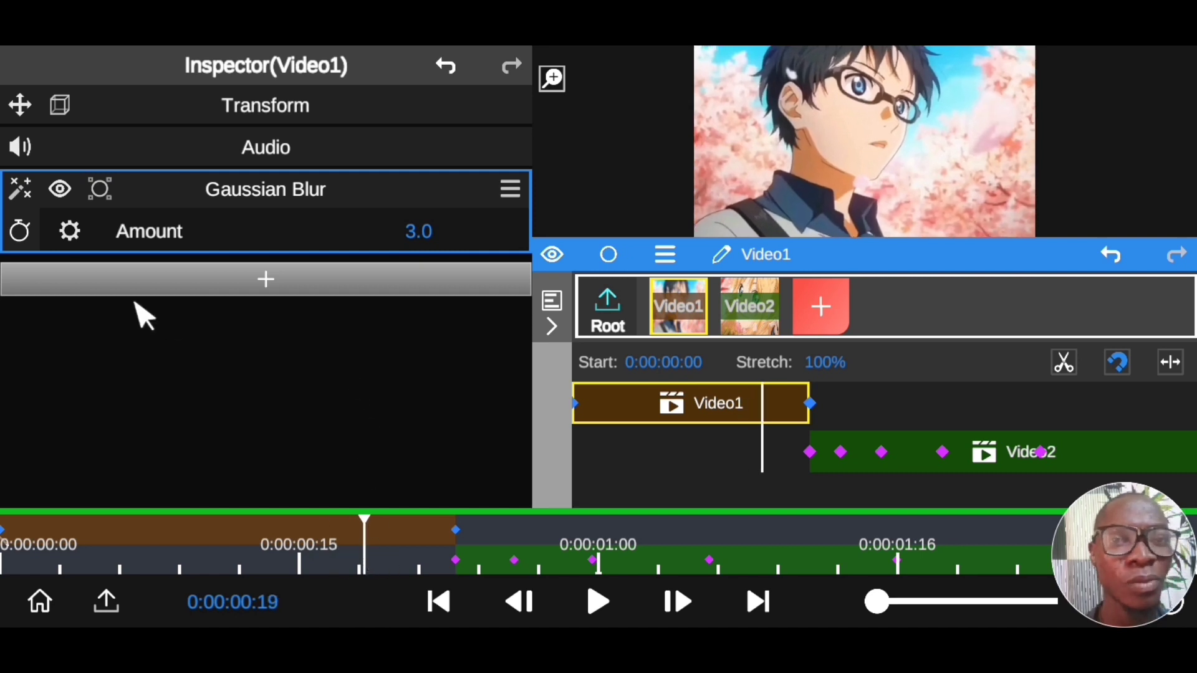
pyautogui.click(20, 237)
pyautogui.click(19, 276)
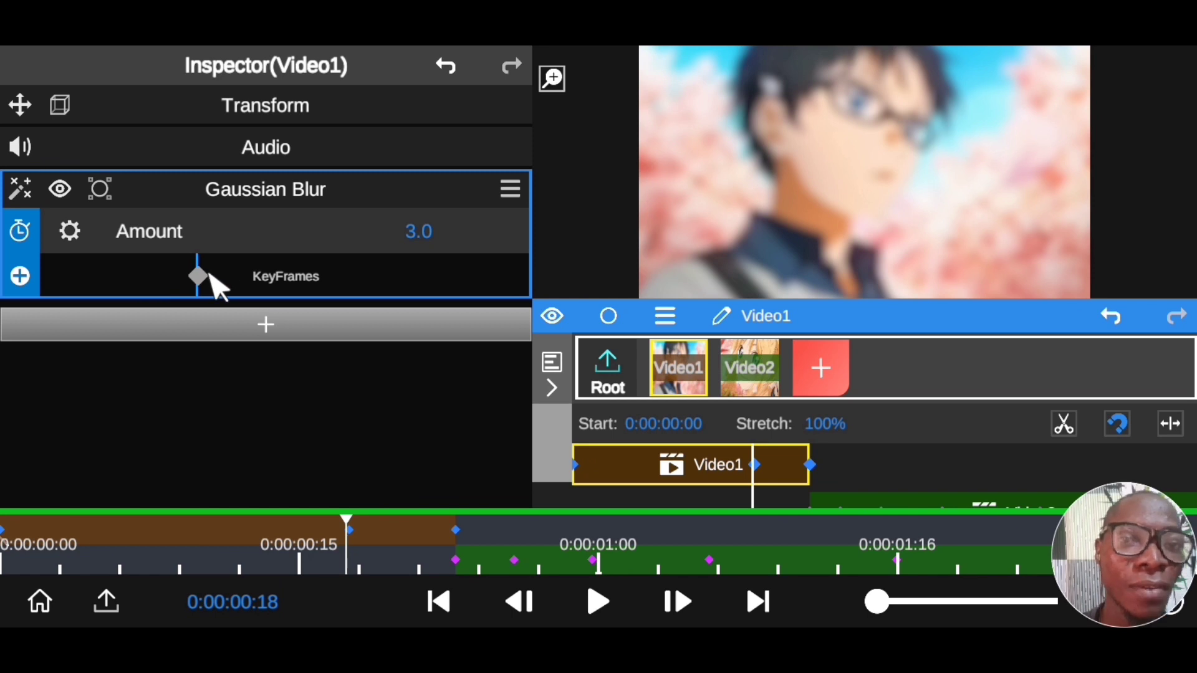
pyautogui.click(419, 237)
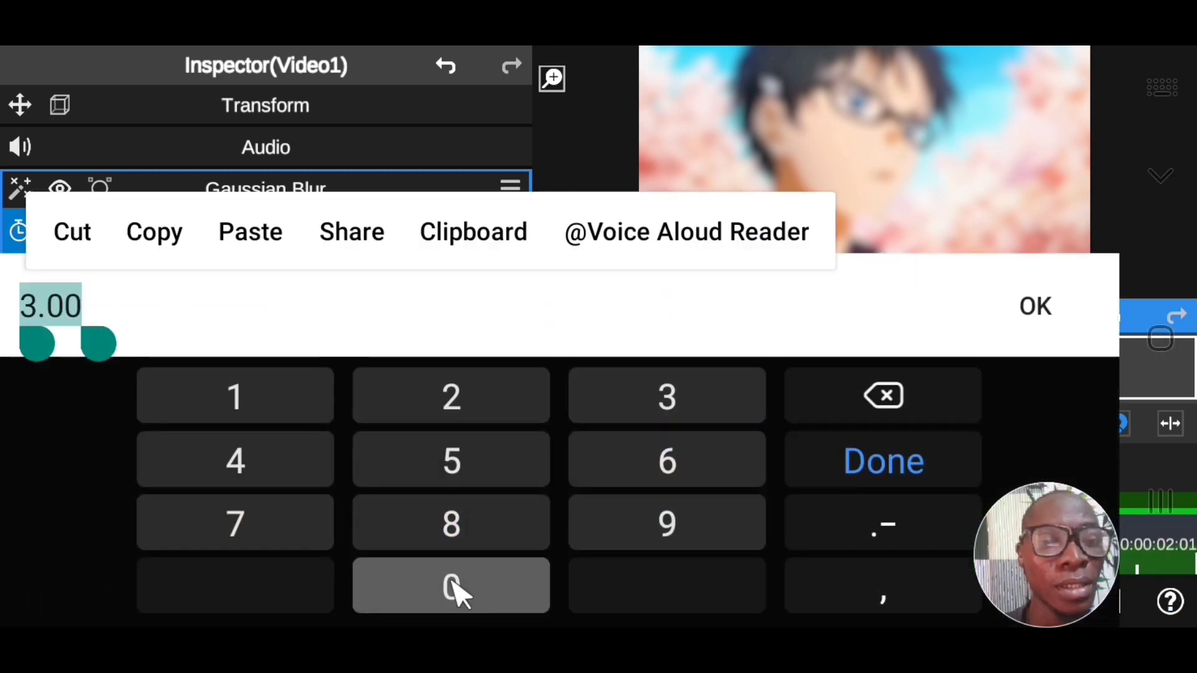
pyautogui.write('0')
pyautogui.click(1031, 306)
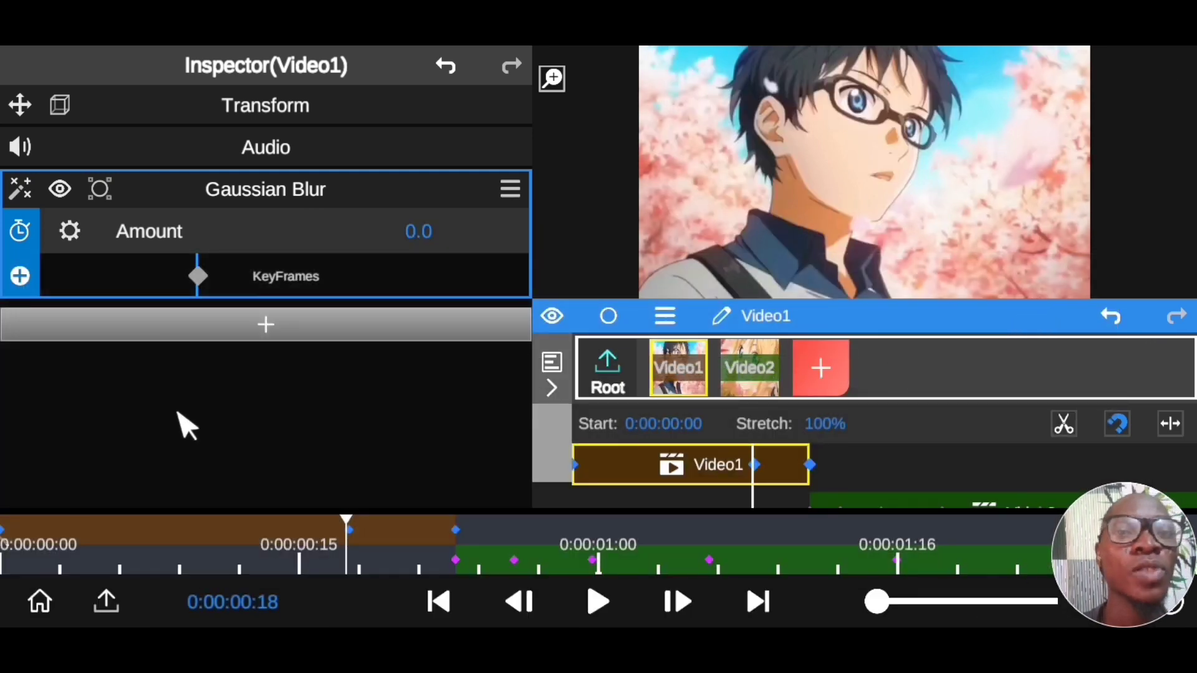
# Step: Add a second Gaussian Blur Amount keyframe at Video1's end, 0:00:00:23, with a value of 5.5
pyautogui.moveTo(353, 554); pyautogui.dragTo(456, 553)
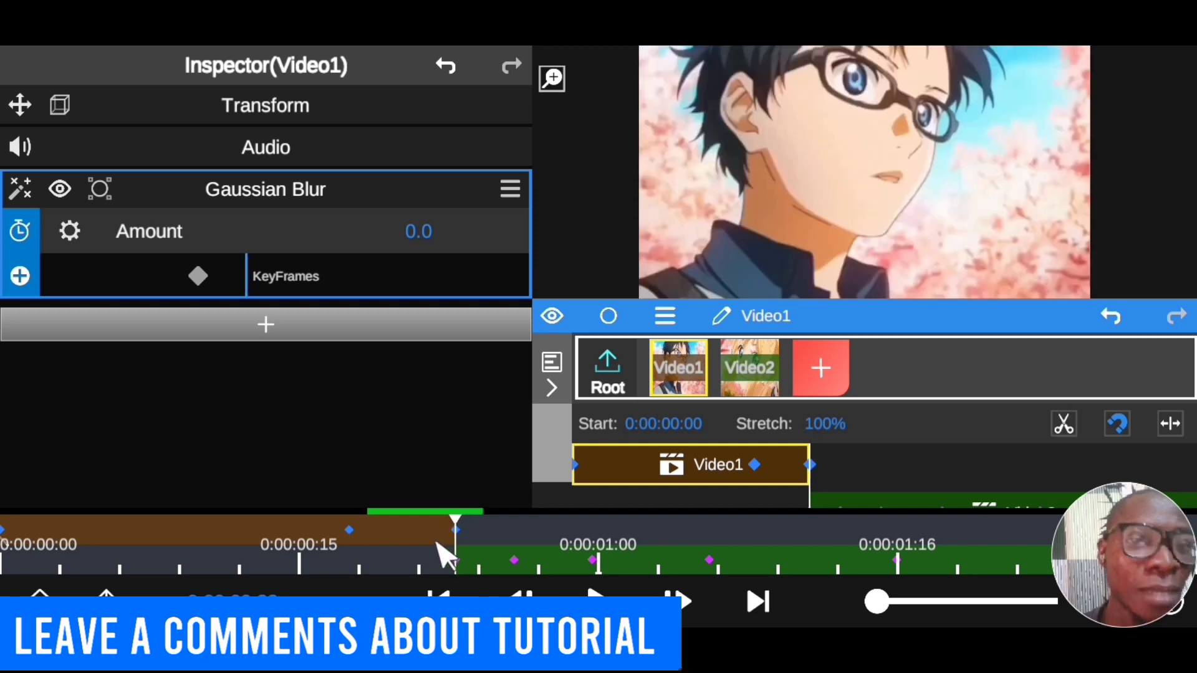
pyautogui.click(20, 275)
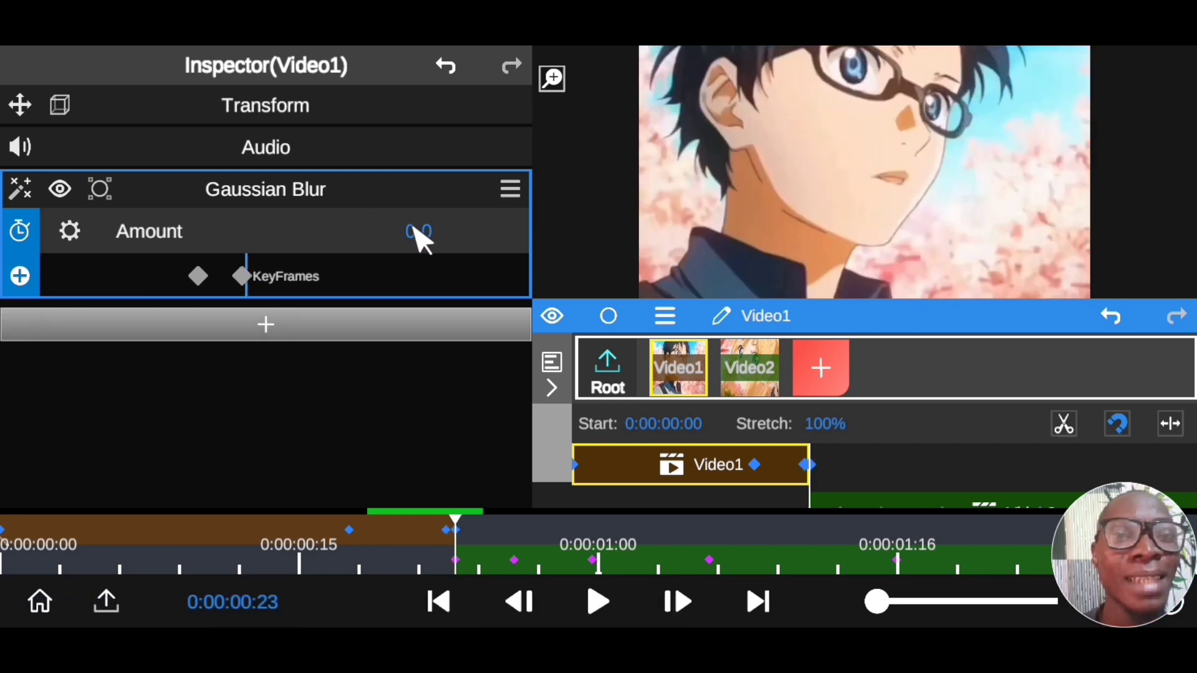
pyautogui.click(416, 237)
pyautogui.moveTo(248, 307); pyautogui.dragTo(3, 343)
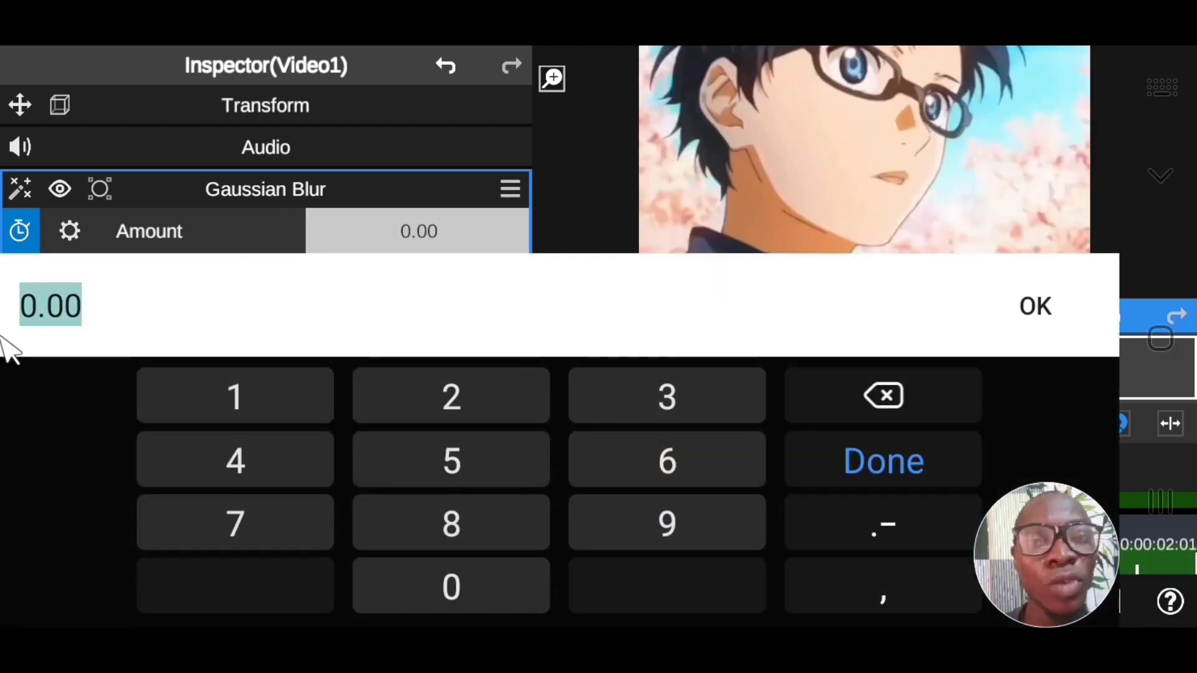
pyautogui.click(444, 450)
pyautogui.click(801, 508)
pyautogui.click(455, 465)
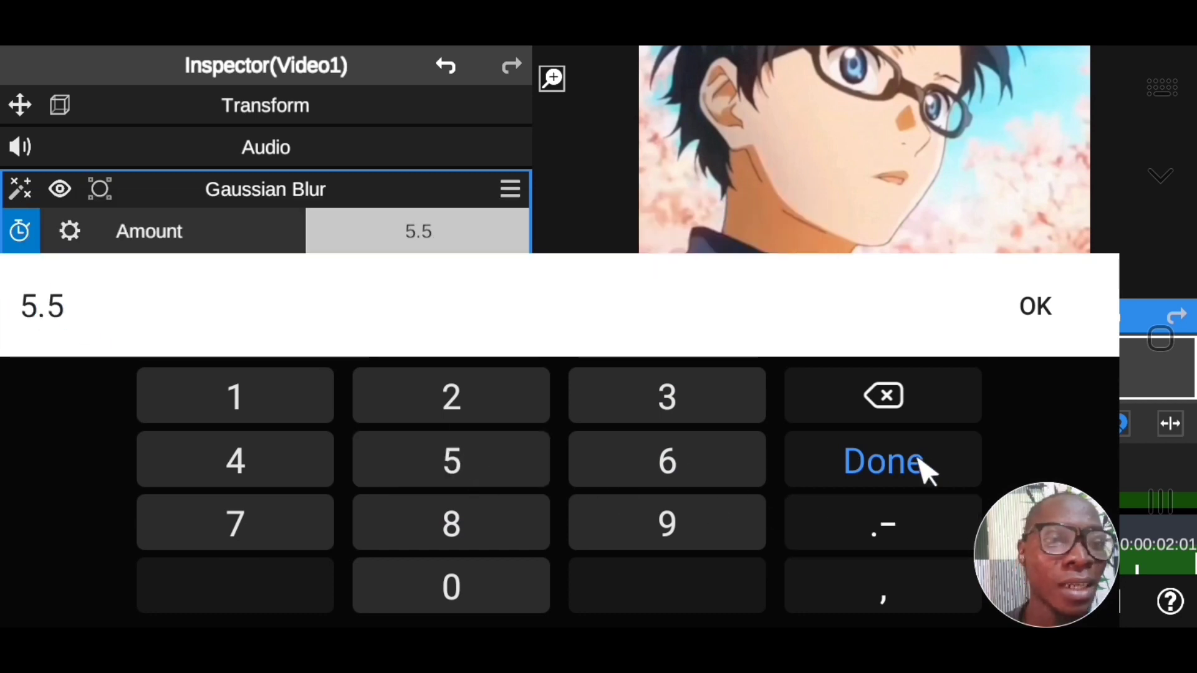
pyautogui.click(1032, 305)
# Step: Play Video1 from its start to check the blur building up before the cut
pyautogui.moveTo(19, 562); pyautogui.dragTo(352, 569)
pyautogui.moveTo(356, 554); pyautogui.dragTo(21, 553)
pyautogui.click(598, 604)
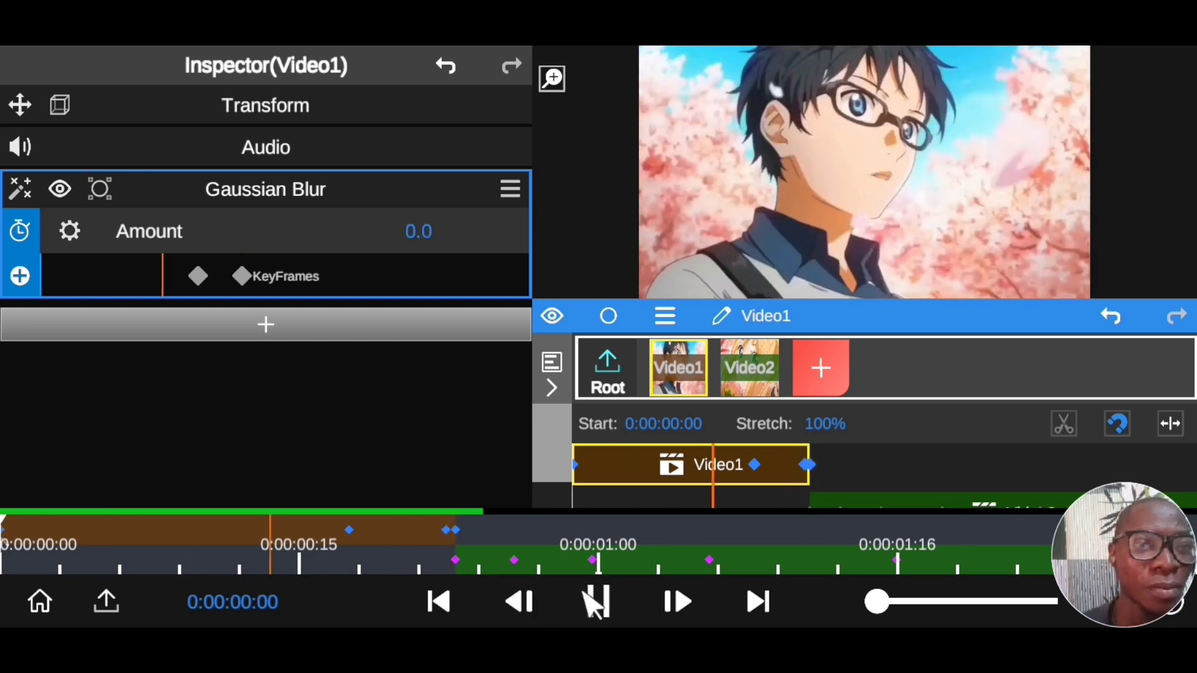
# Step: Copy Video1's Gaussian Blur effect with the playhead at its last blur keyframe
pyautogui.moveTo(468, 535)
pyautogui.mouseDown()
pyautogui.moveTo(356, 535)
pyautogui.moveTo(452, 534)
pyautogui.mouseUp()
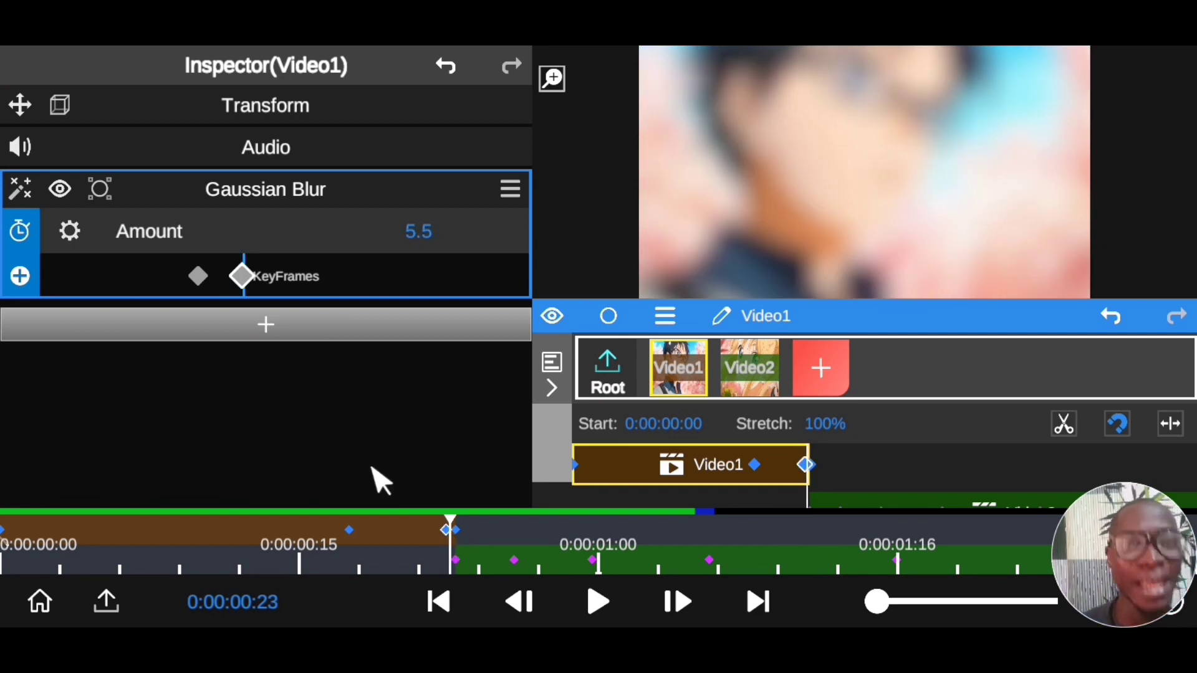
pyautogui.click(510, 190)
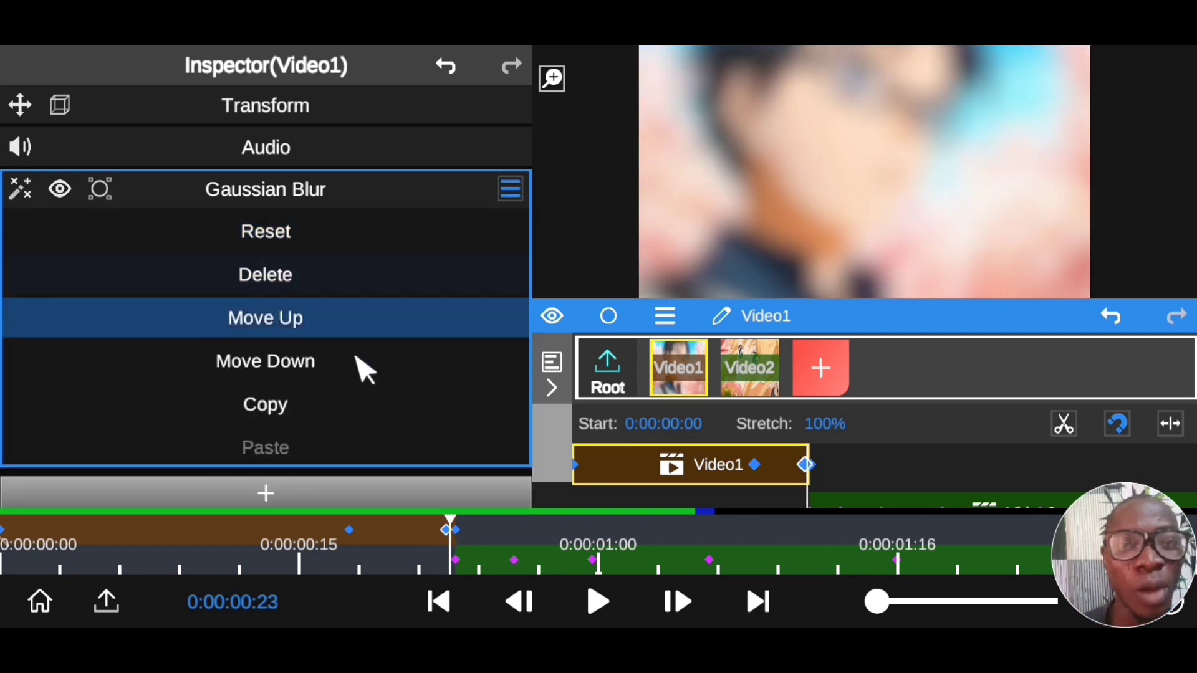
pyautogui.click(336, 411)
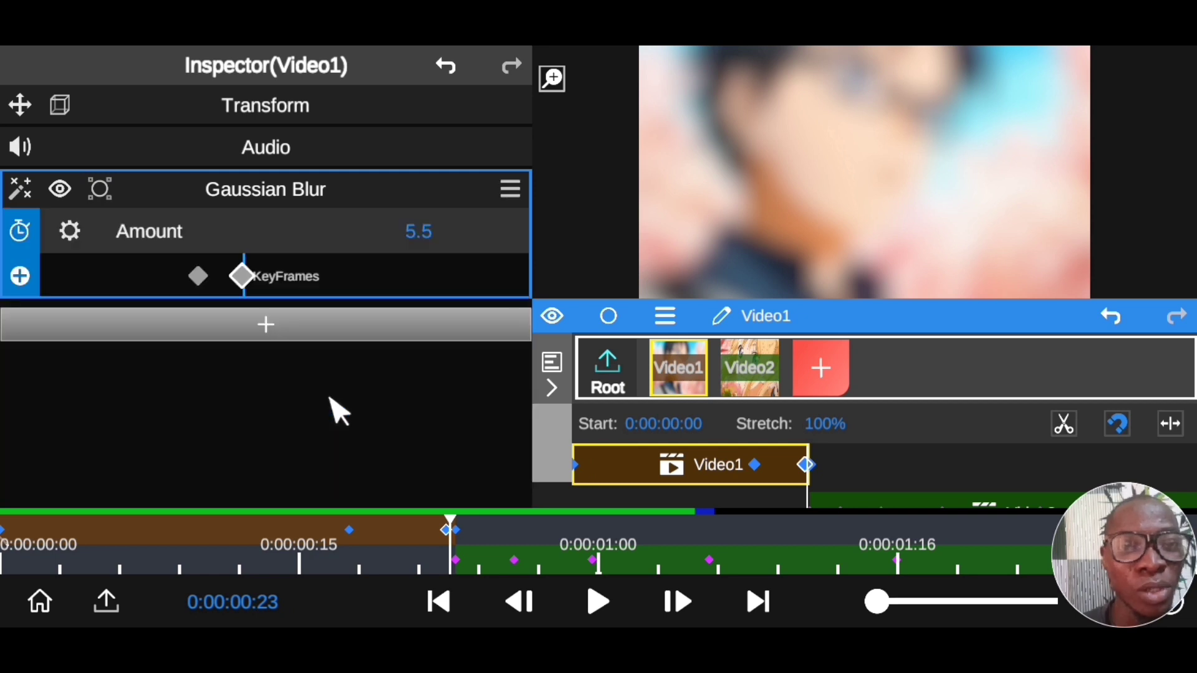
# Step: Add a Gaussian Blur effect to Video2 below its RepeTile effect
pyautogui.click(308, 198)
pyautogui.moveTo(953, 321); pyautogui.dragTo(949, 262)
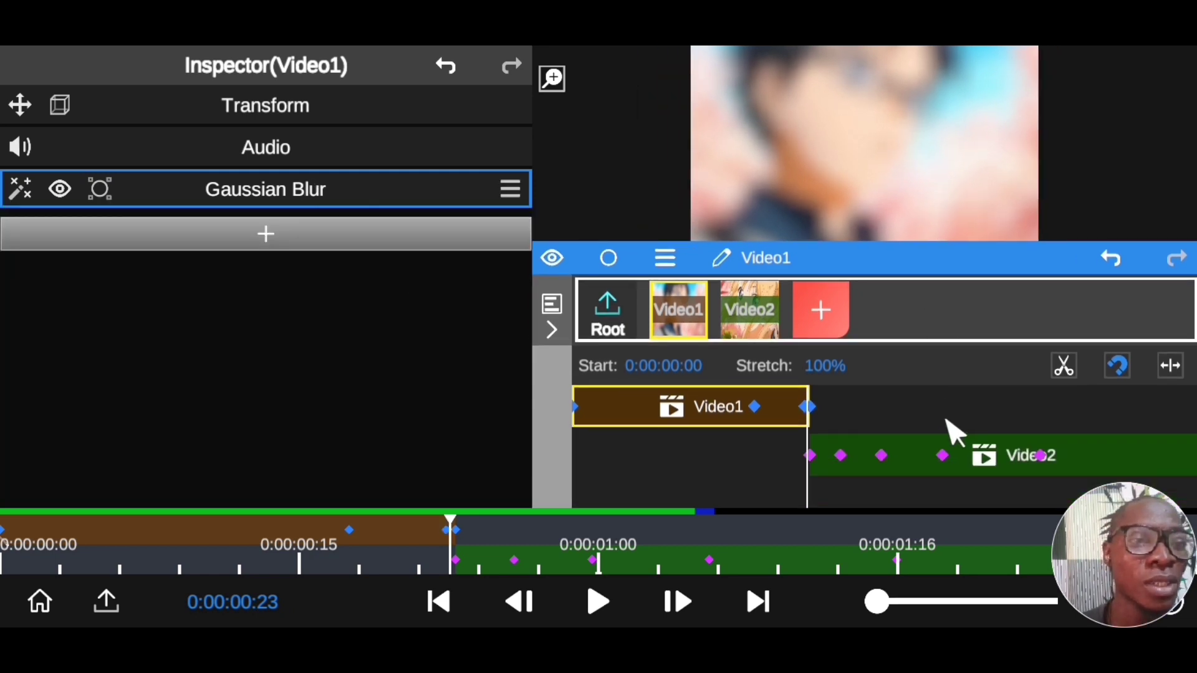
pyautogui.click(965, 458)
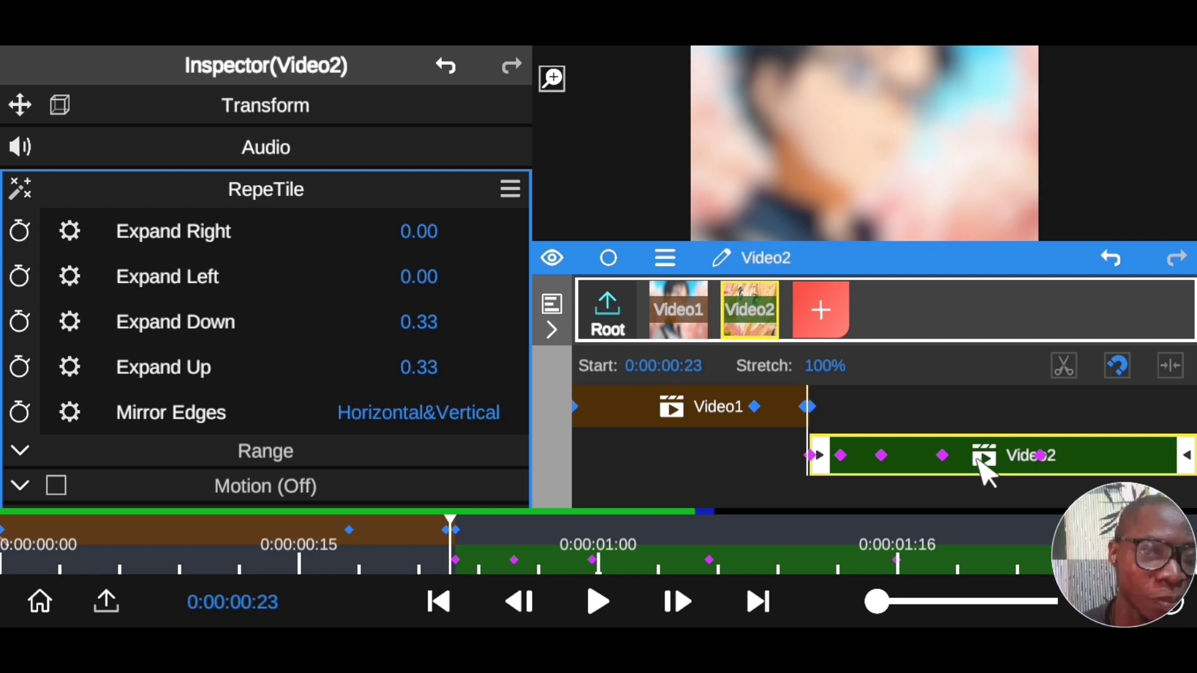
pyautogui.click(292, 204)
pyautogui.click(294, 245)
pyautogui.click(290, 168)
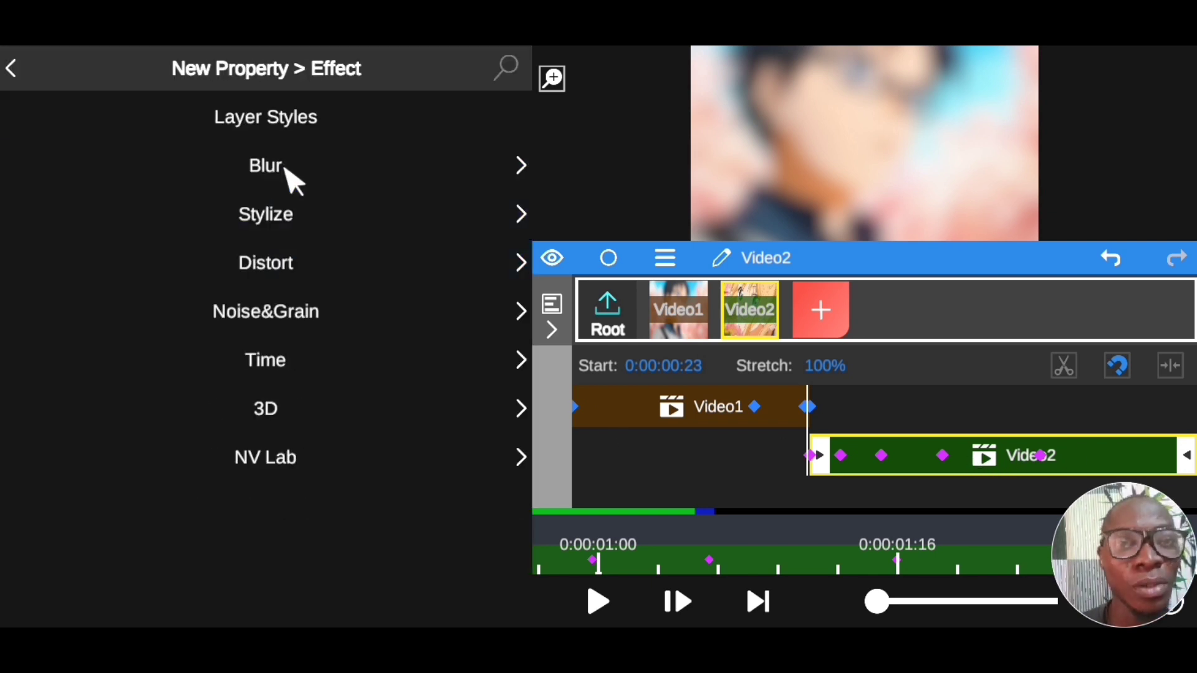
pyautogui.click(281, 170)
pyautogui.click(277, 170)
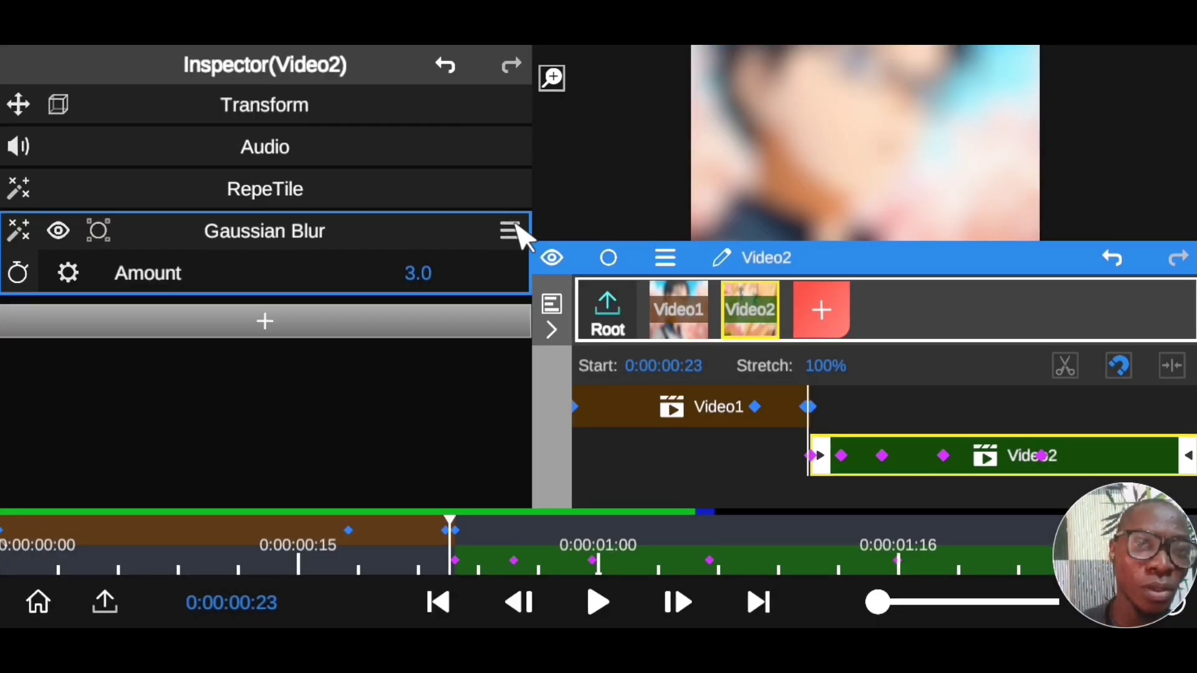
# Step: Paste Video1's copied Gaussian Blur settings onto Video2's Gaussian Blur and show its Amount keyframes
pyautogui.click(510, 231)
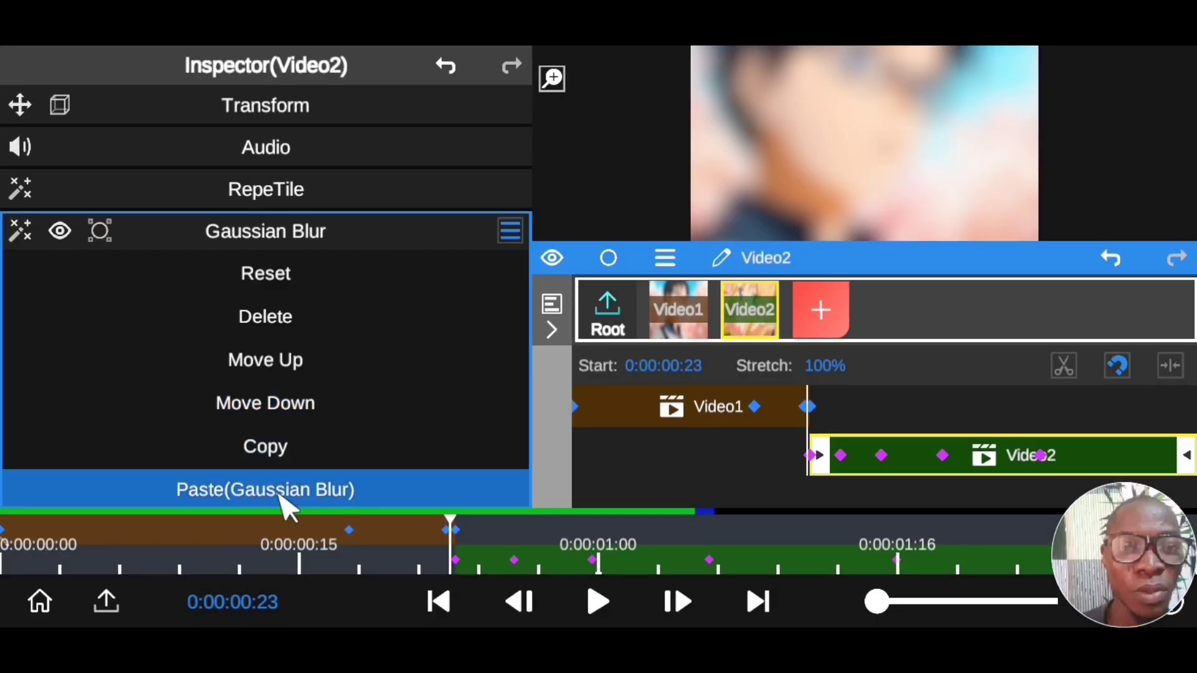
pyautogui.click(332, 493)
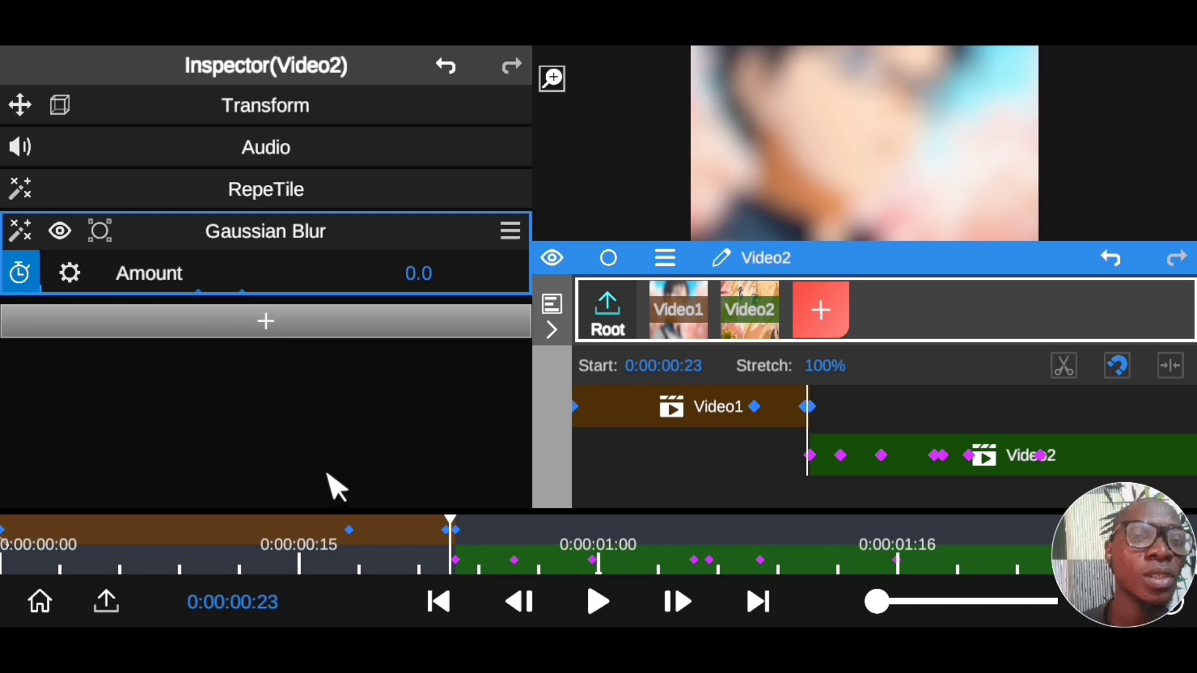
pyautogui.click(20, 274)
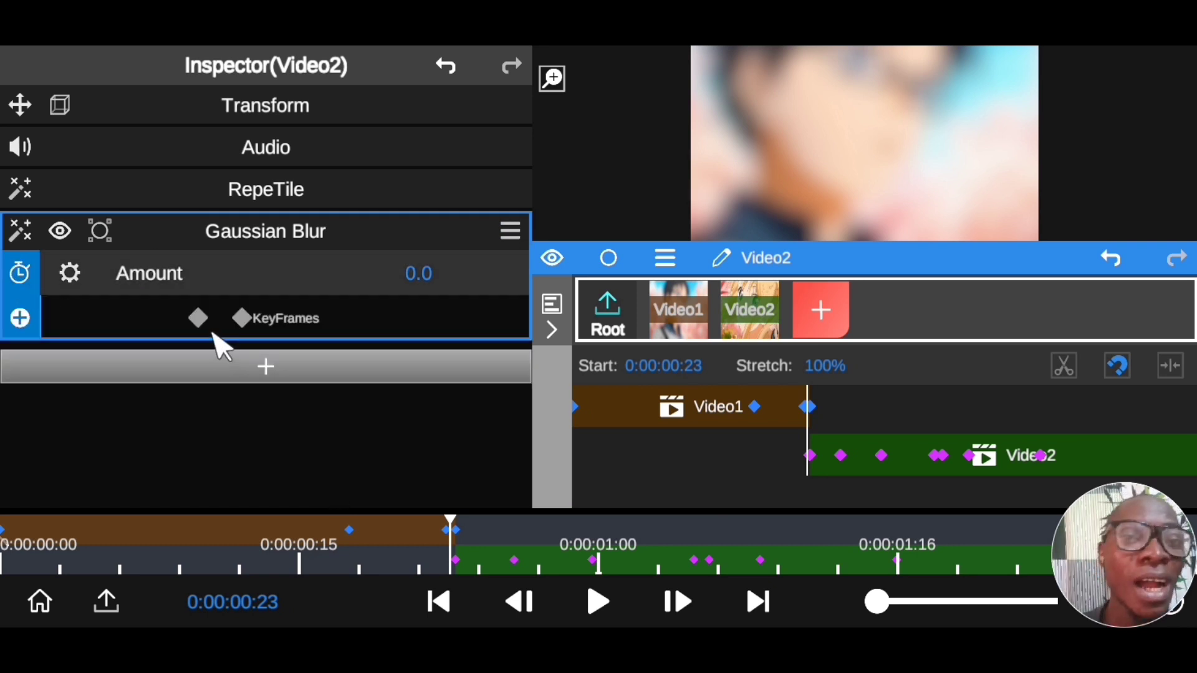
# Step: Swap the order of Video2's two blur keyframes so the 5.5 Amount comes before the 0 Amount
pyautogui.click(196, 319)
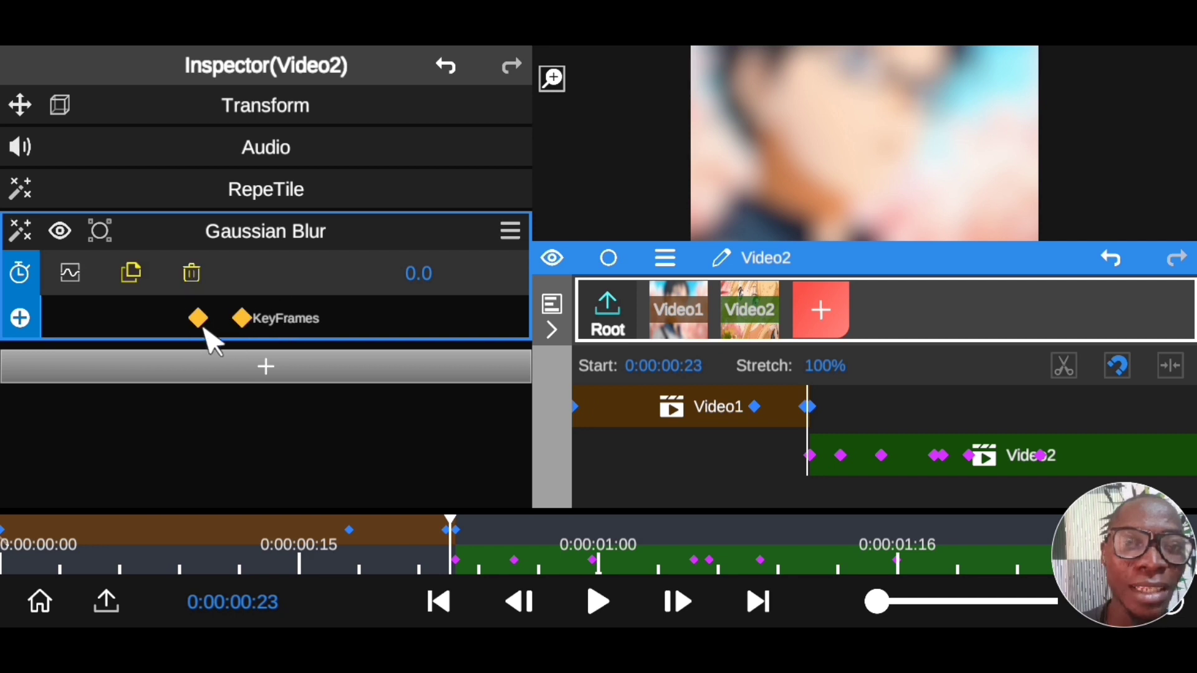
pyautogui.moveTo(206, 324)
pyautogui.mouseDown()
pyautogui.moveTo(29, 321)
pyautogui.moveTo(32, 331)
pyautogui.moveTo(112, 321)
pyautogui.moveTo(209, 329)
pyautogui.mouseUp()
pyautogui.click(76, 319)
pyautogui.moveTo(53, 319); pyautogui.dragTo(244, 325)
pyautogui.click(159, 318)
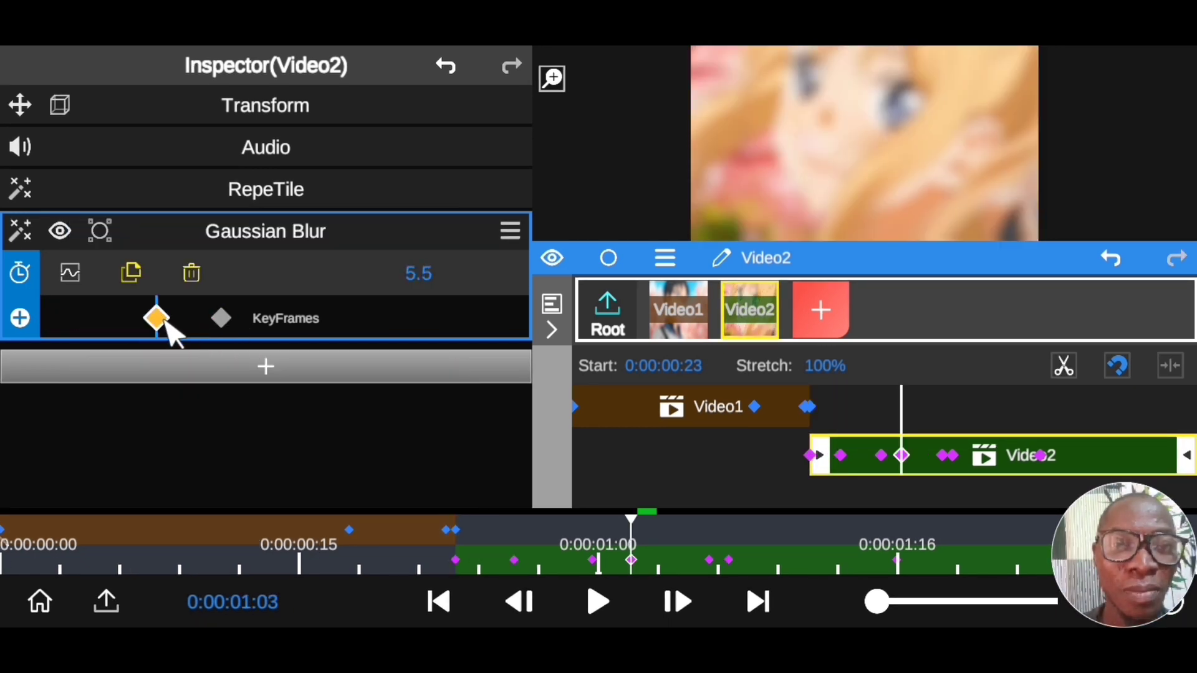
# Step: Move Video2's 5.5 blur keyframe to the clip's start at 0:00:00:23 and the 0 keyframe to 0:00:01:03
pyautogui.moveTo(157, 318); pyautogui.dragTo(35, 318)
pyautogui.click(218, 319)
pyautogui.moveTo(202, 321); pyautogui.dragTo(156, 320)
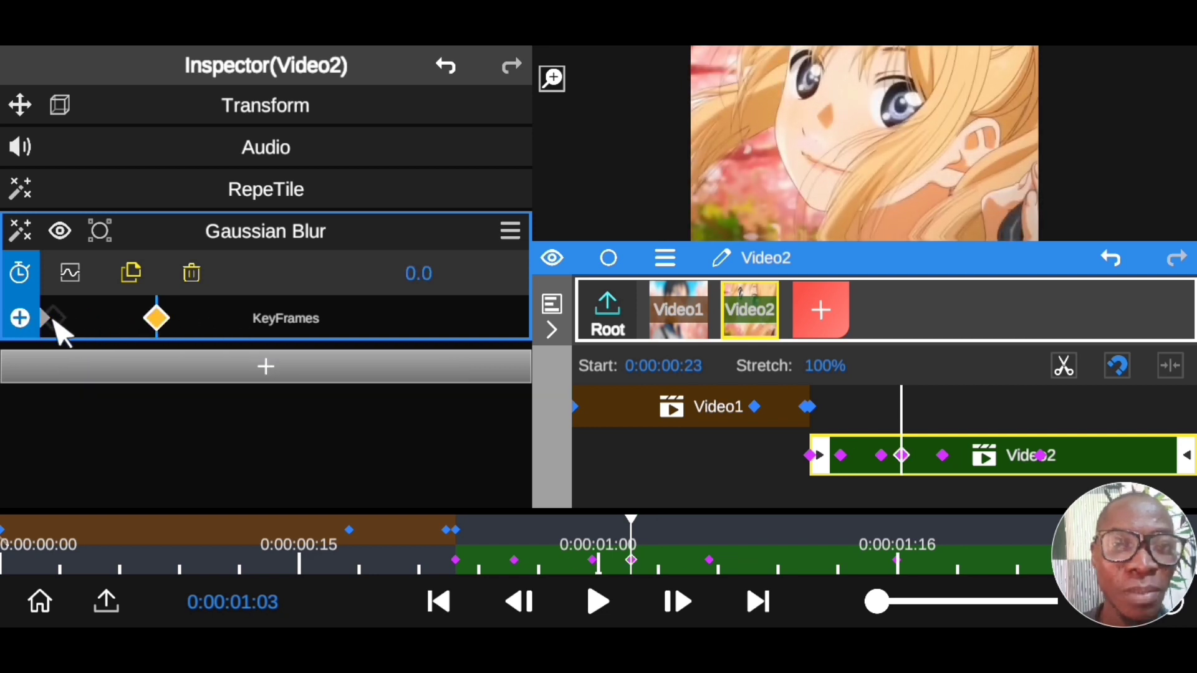
pyautogui.click(50, 317)
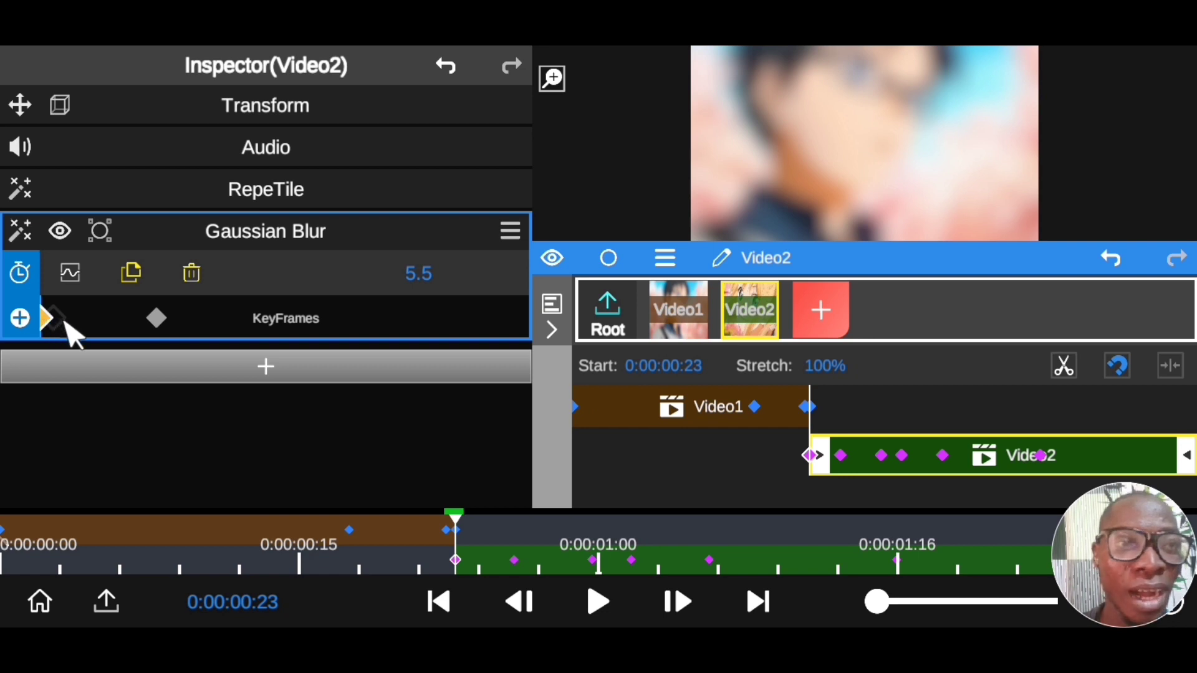
# Step: Scrub through Video2's opening blur and play the whole transition from the beginning
pyautogui.click(490, 553)
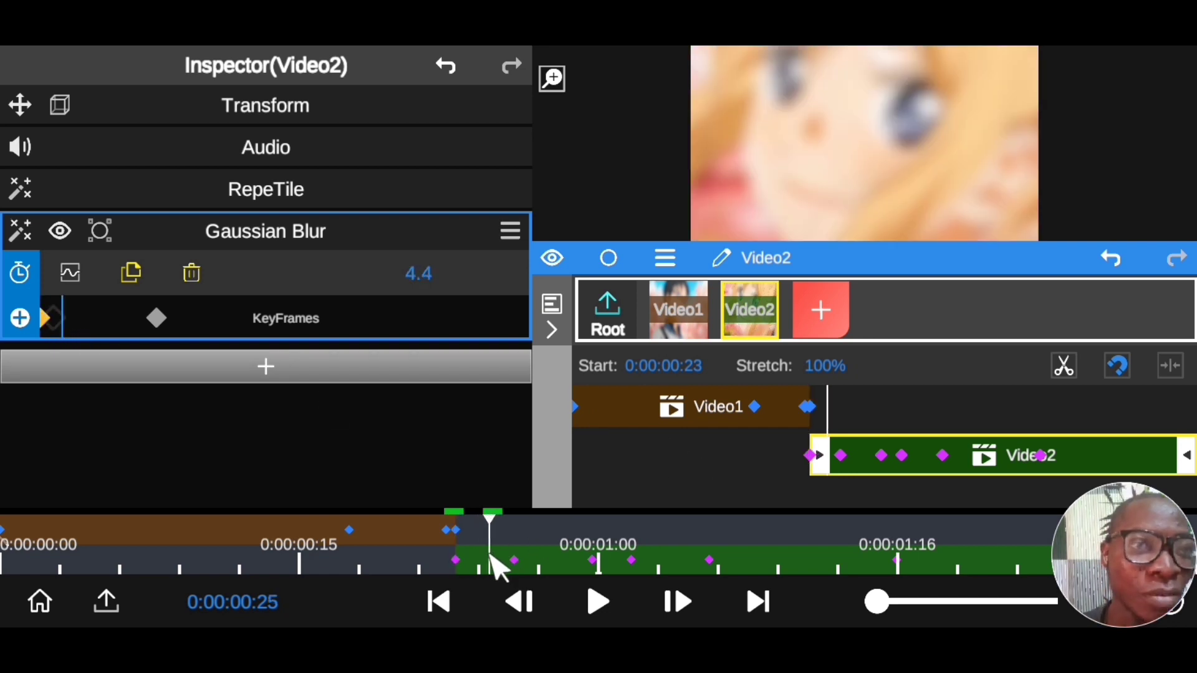
pyautogui.moveTo(490, 553); pyautogui.dragTo(869, 573)
pyautogui.click(600, 604)
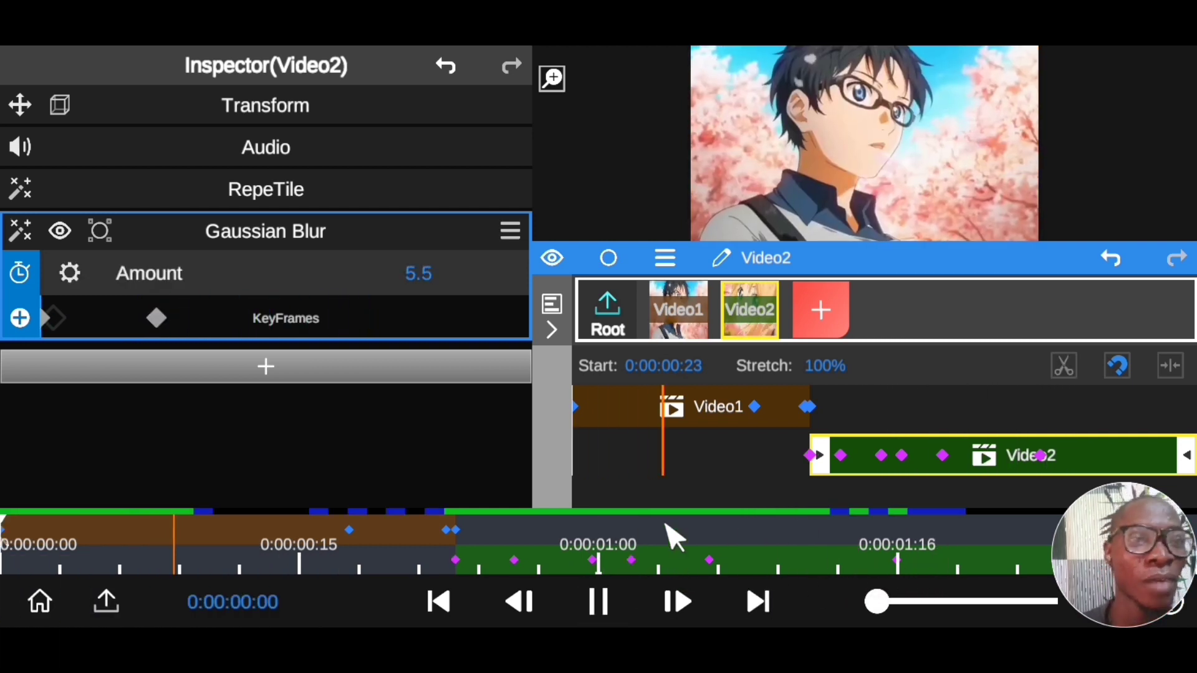
# Step: Enlarge the preview to full screen and replay the finished transition between Video1 and Video2
pyautogui.moveTo(909, 265); pyautogui.dragTo(908, 383)
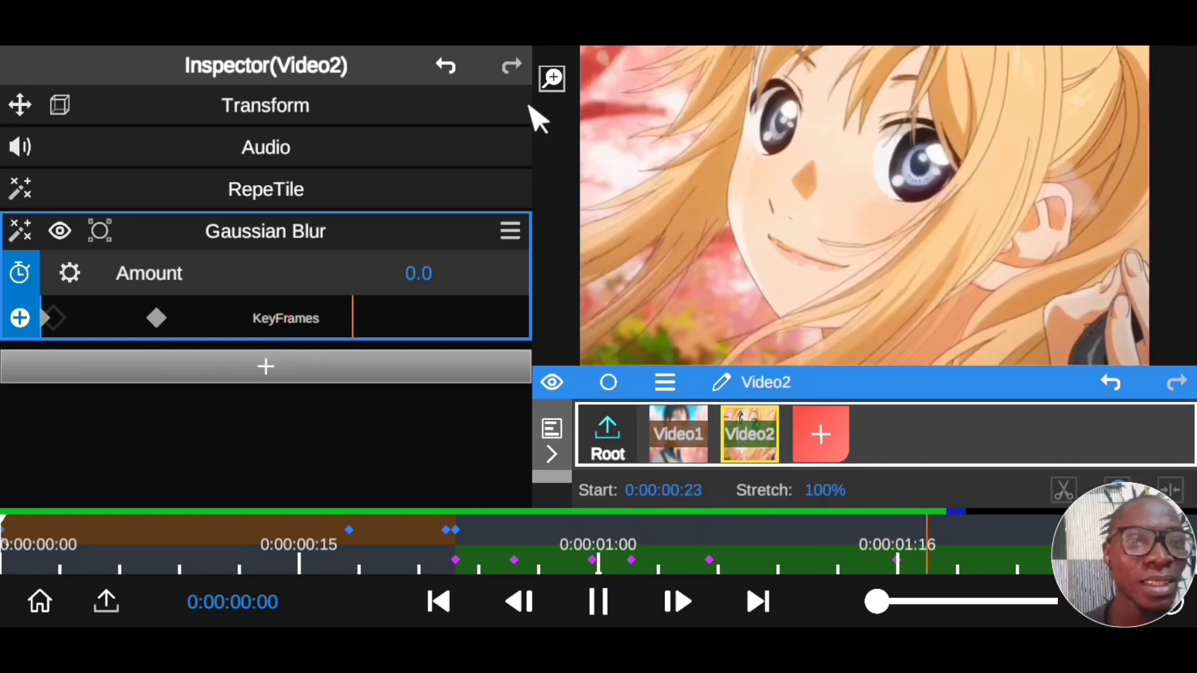
pyautogui.click(553, 80)
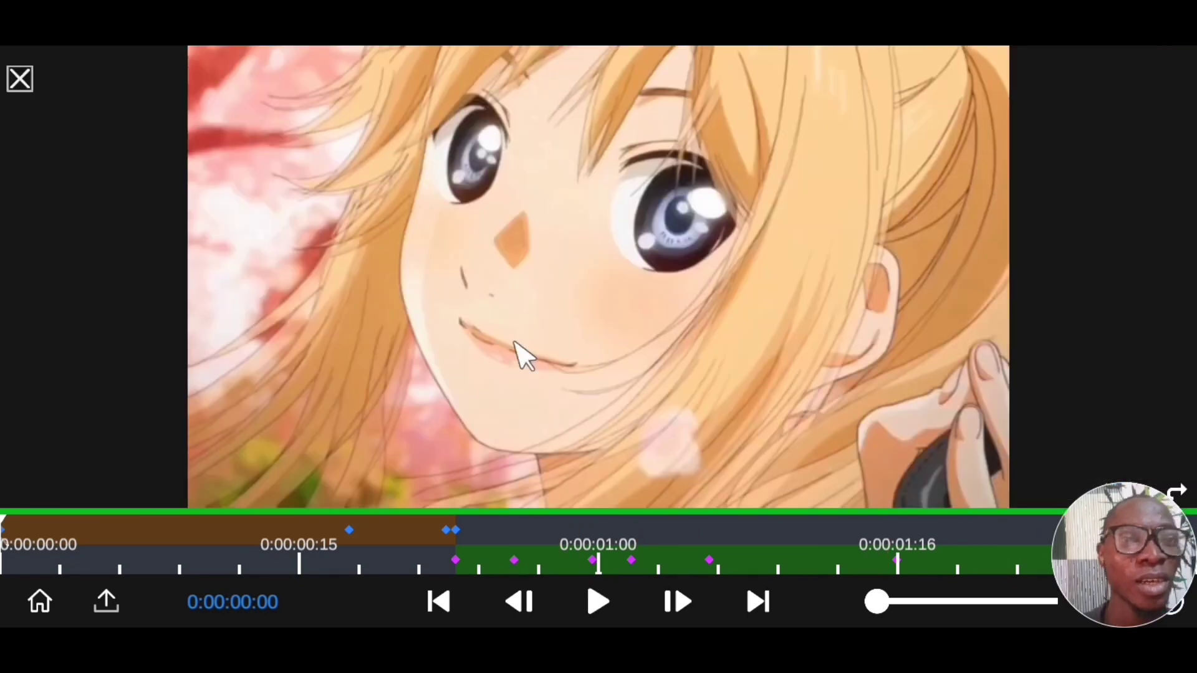
pyautogui.click(599, 602)
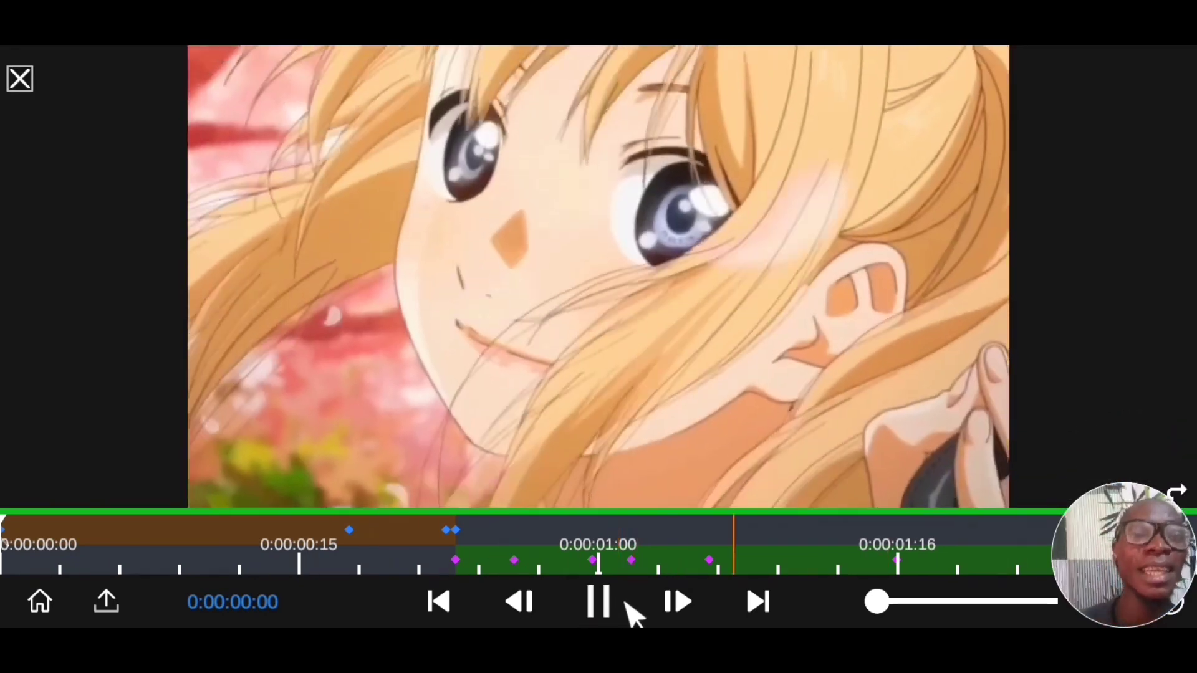
pyautogui.click(594, 601)
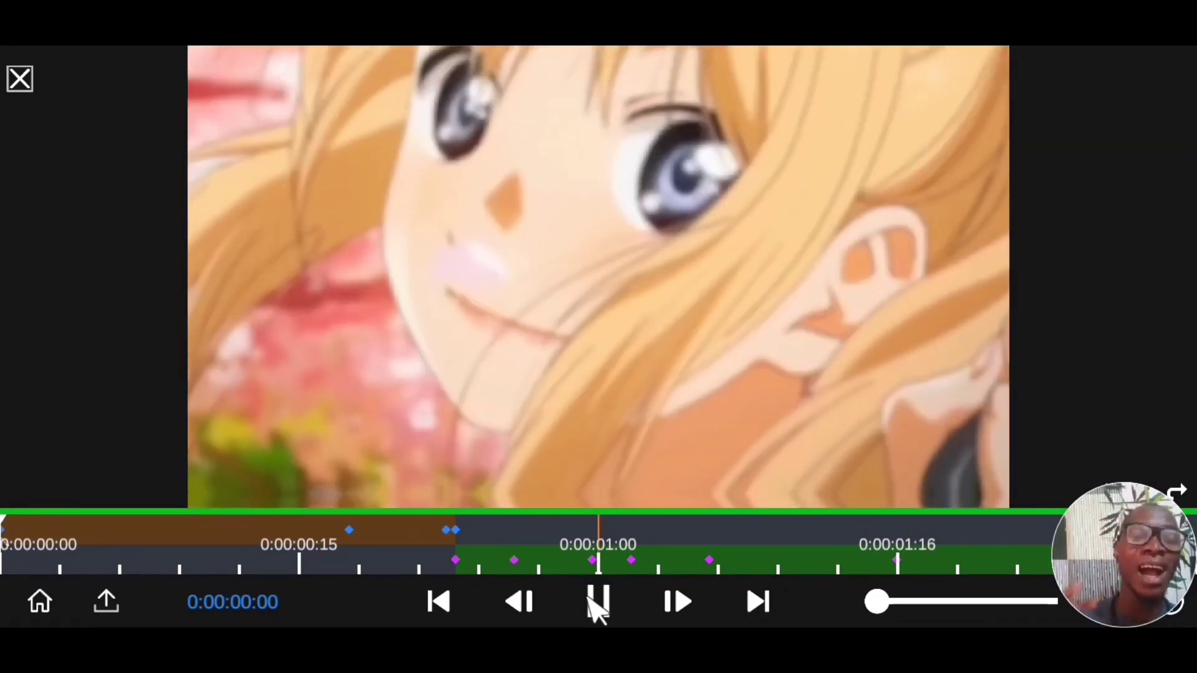
pyautogui.click(597, 603)
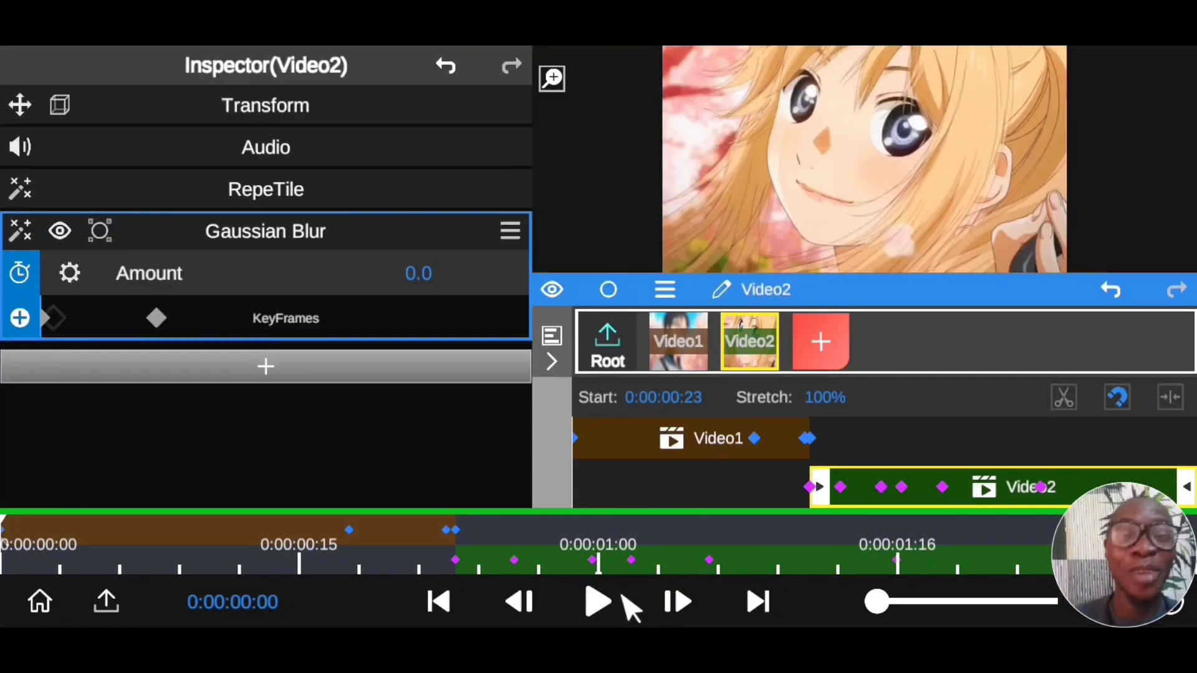